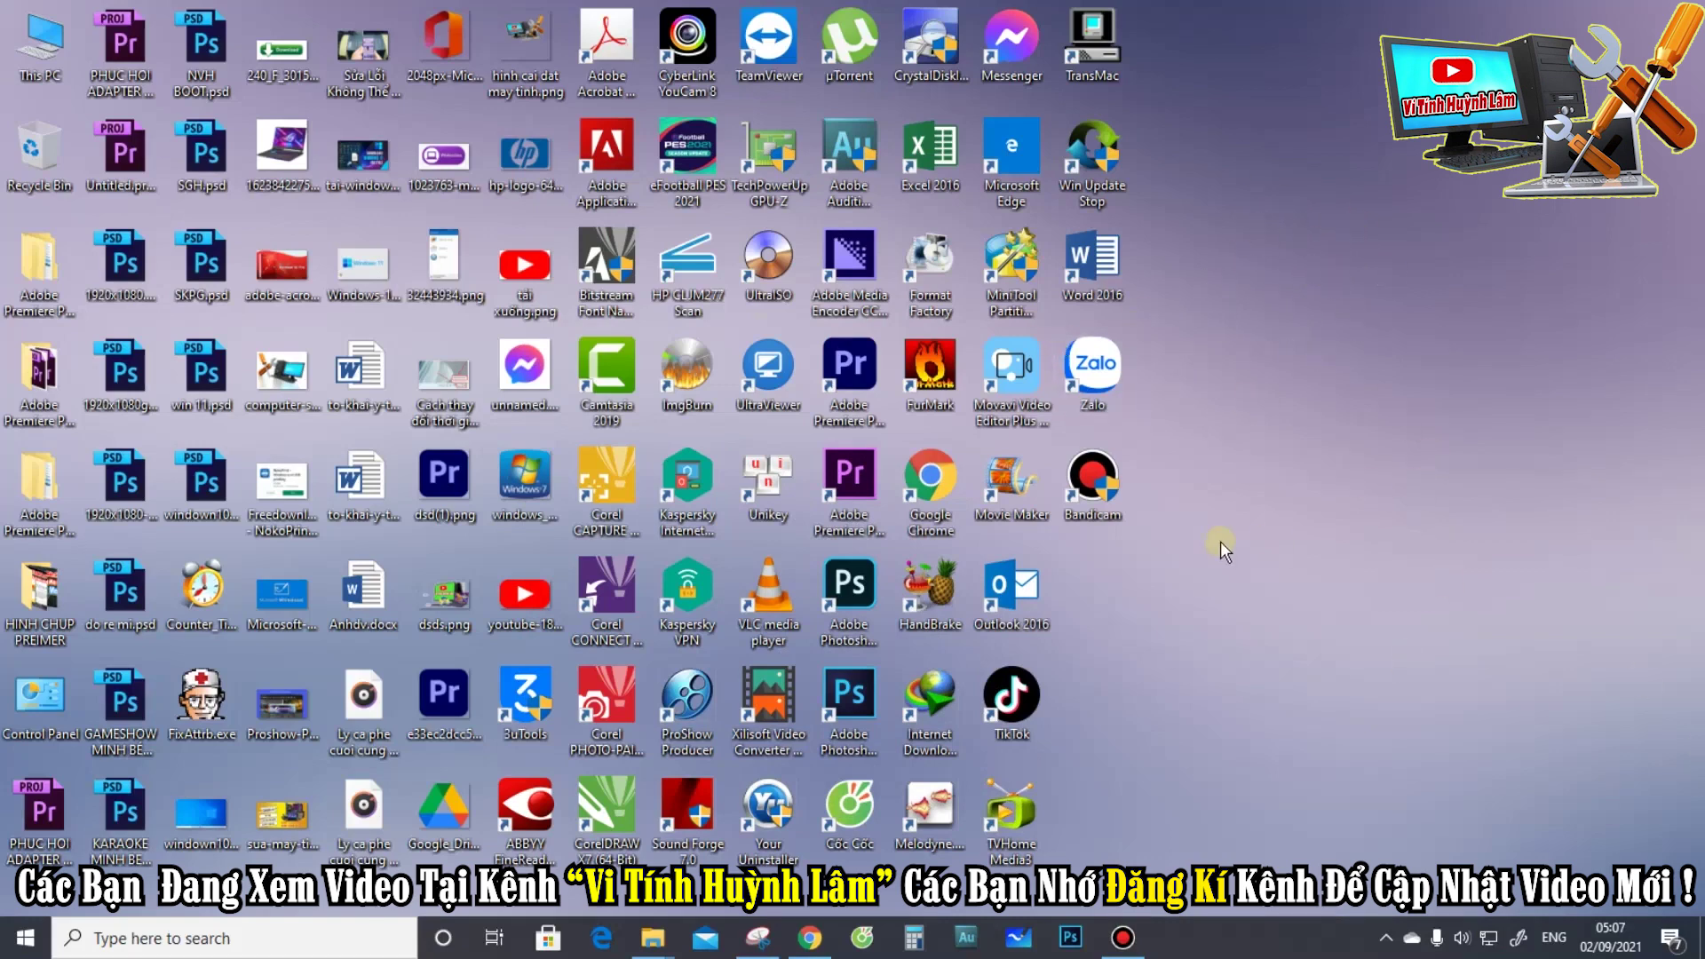
Step: View This PC's system properties, then close the system information window
right_click(31, 20)
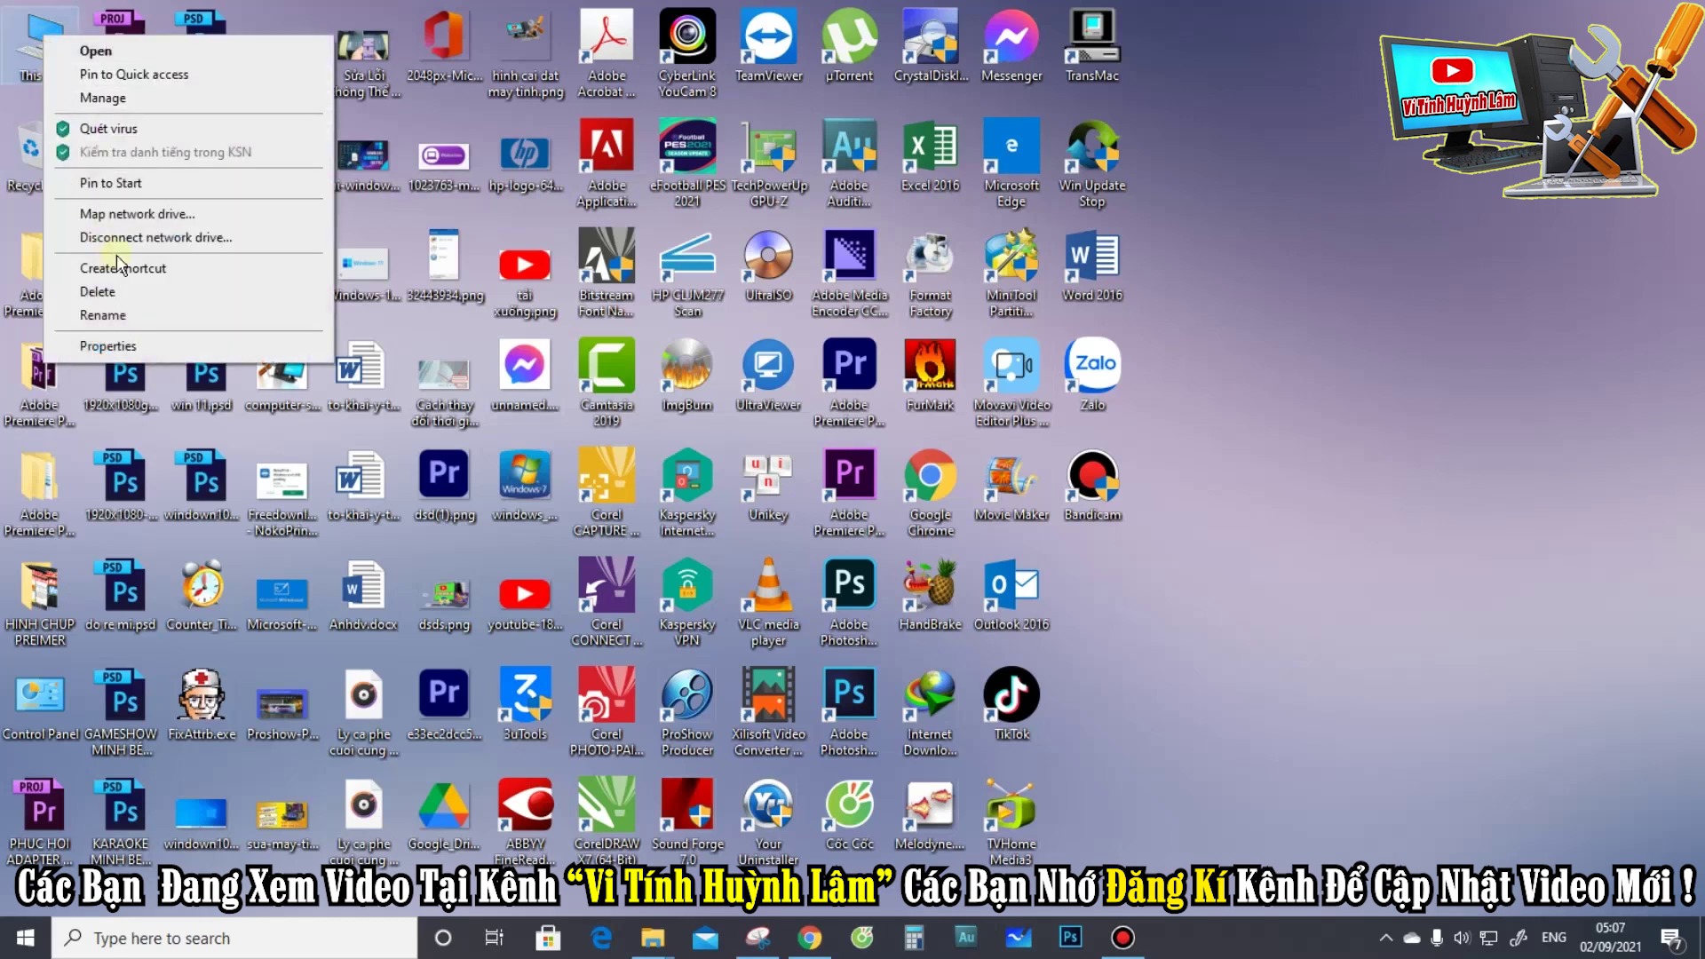
click(125, 335)
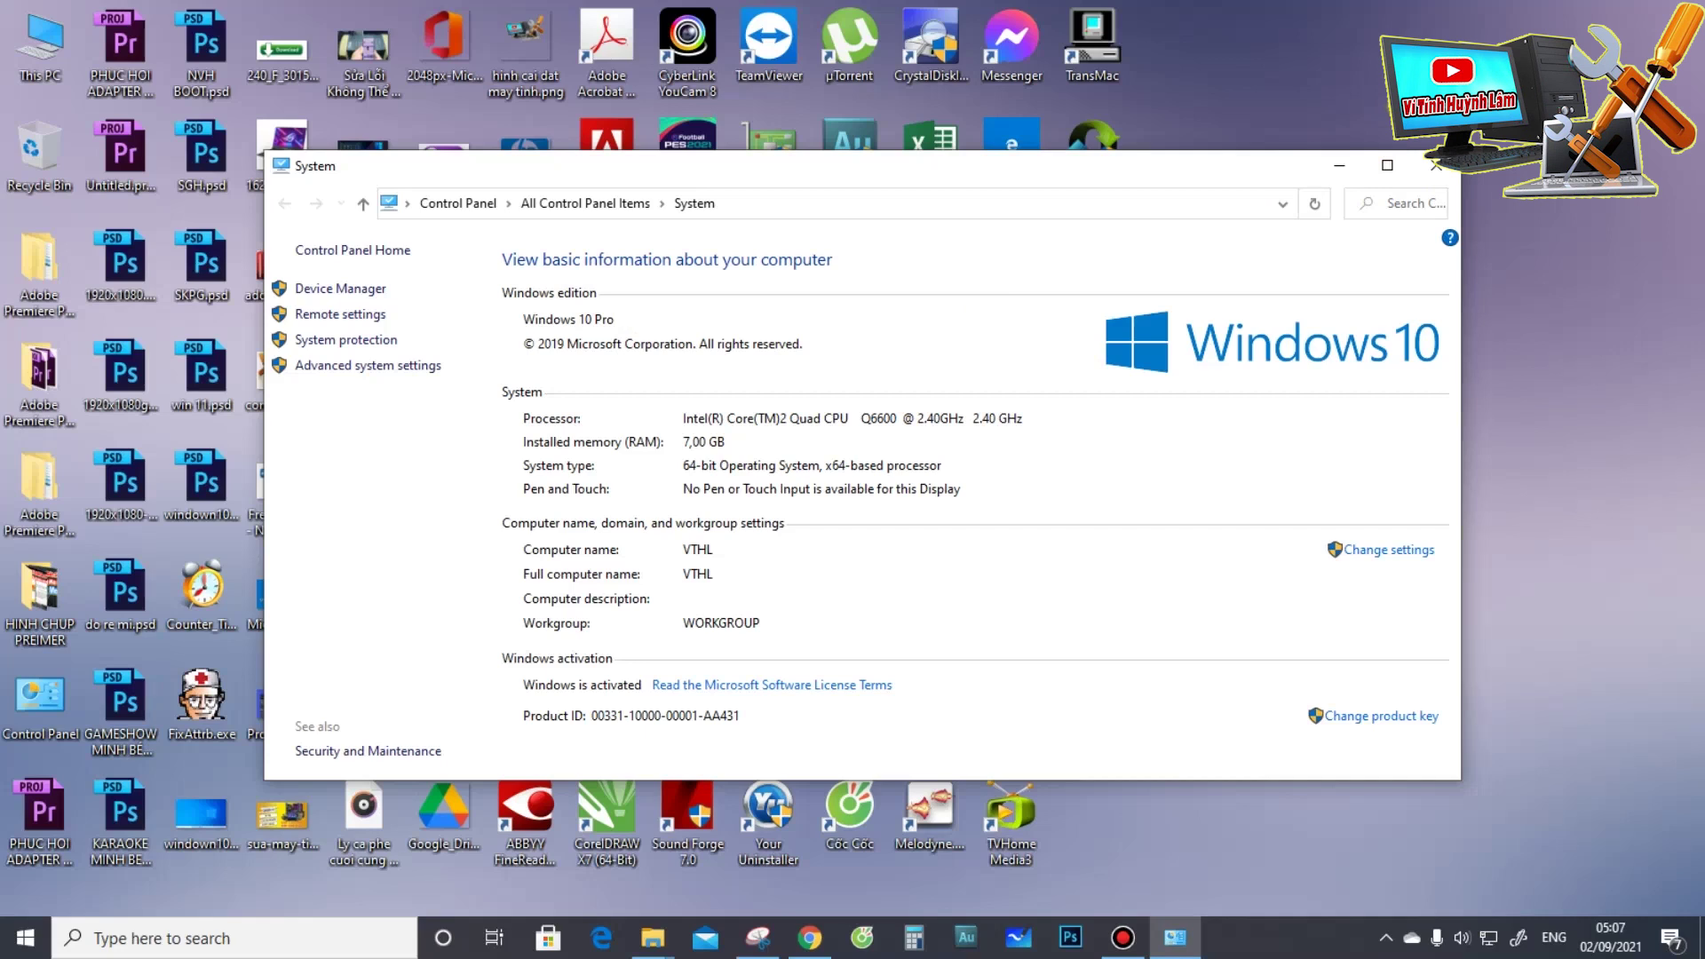
click(1438, 167)
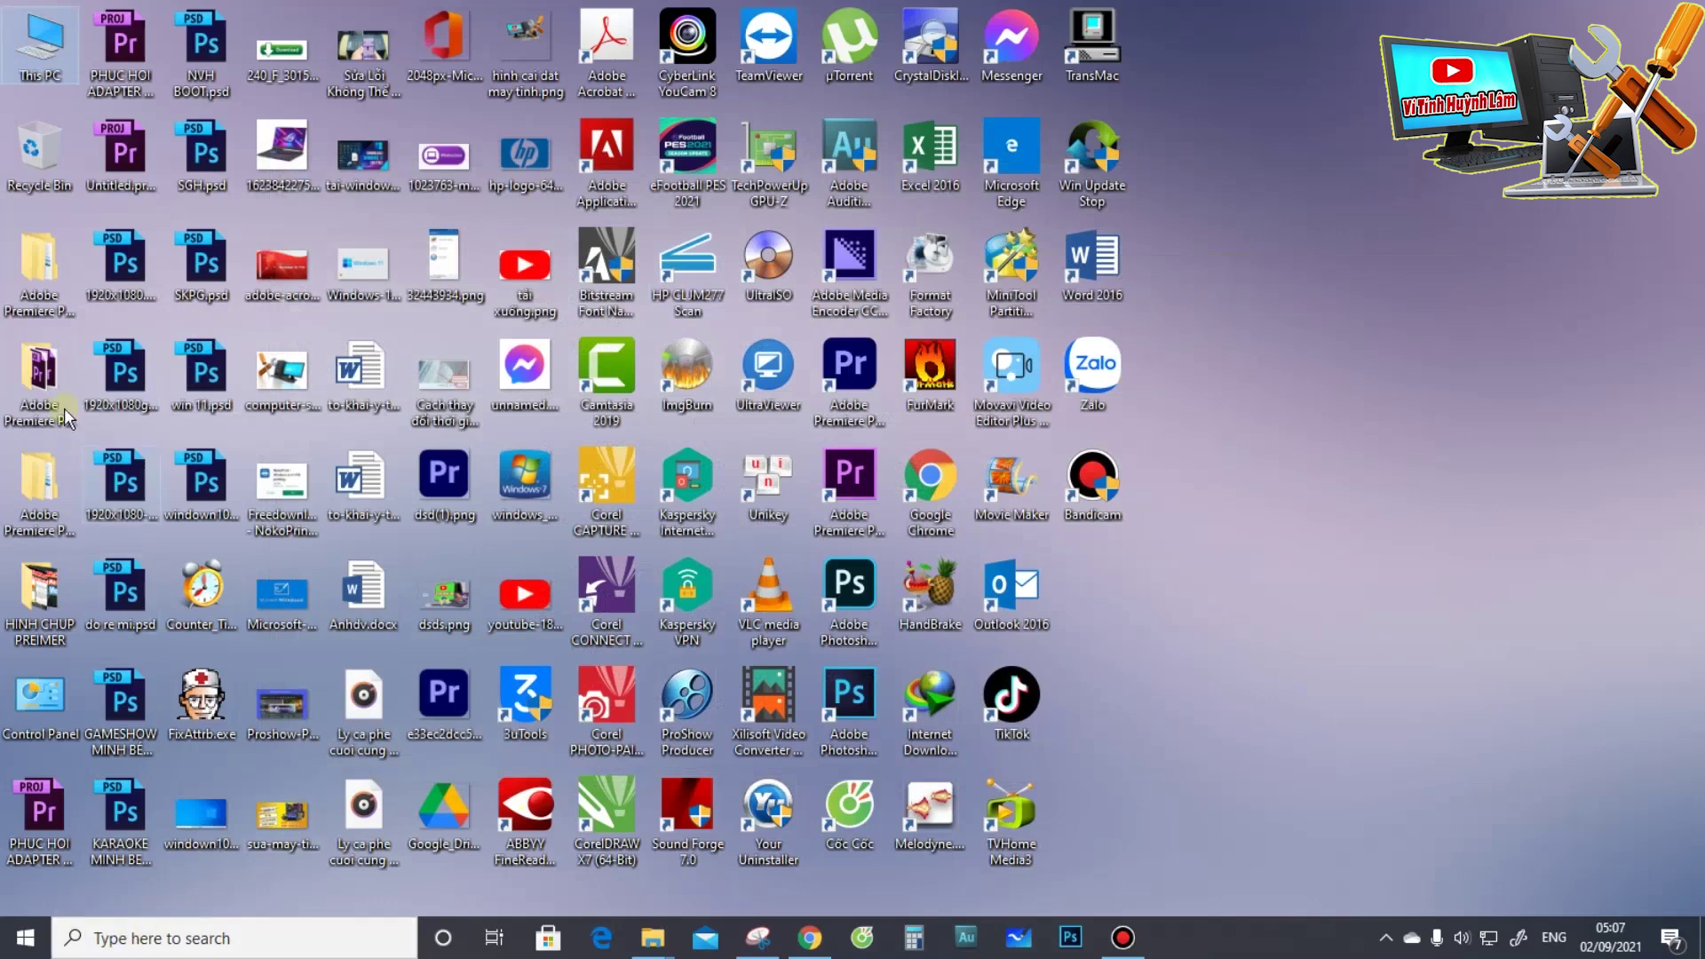
Step: Open Control Panel from its desktop shortcut and maximize it at All Control Panel Items
click(57, 709)
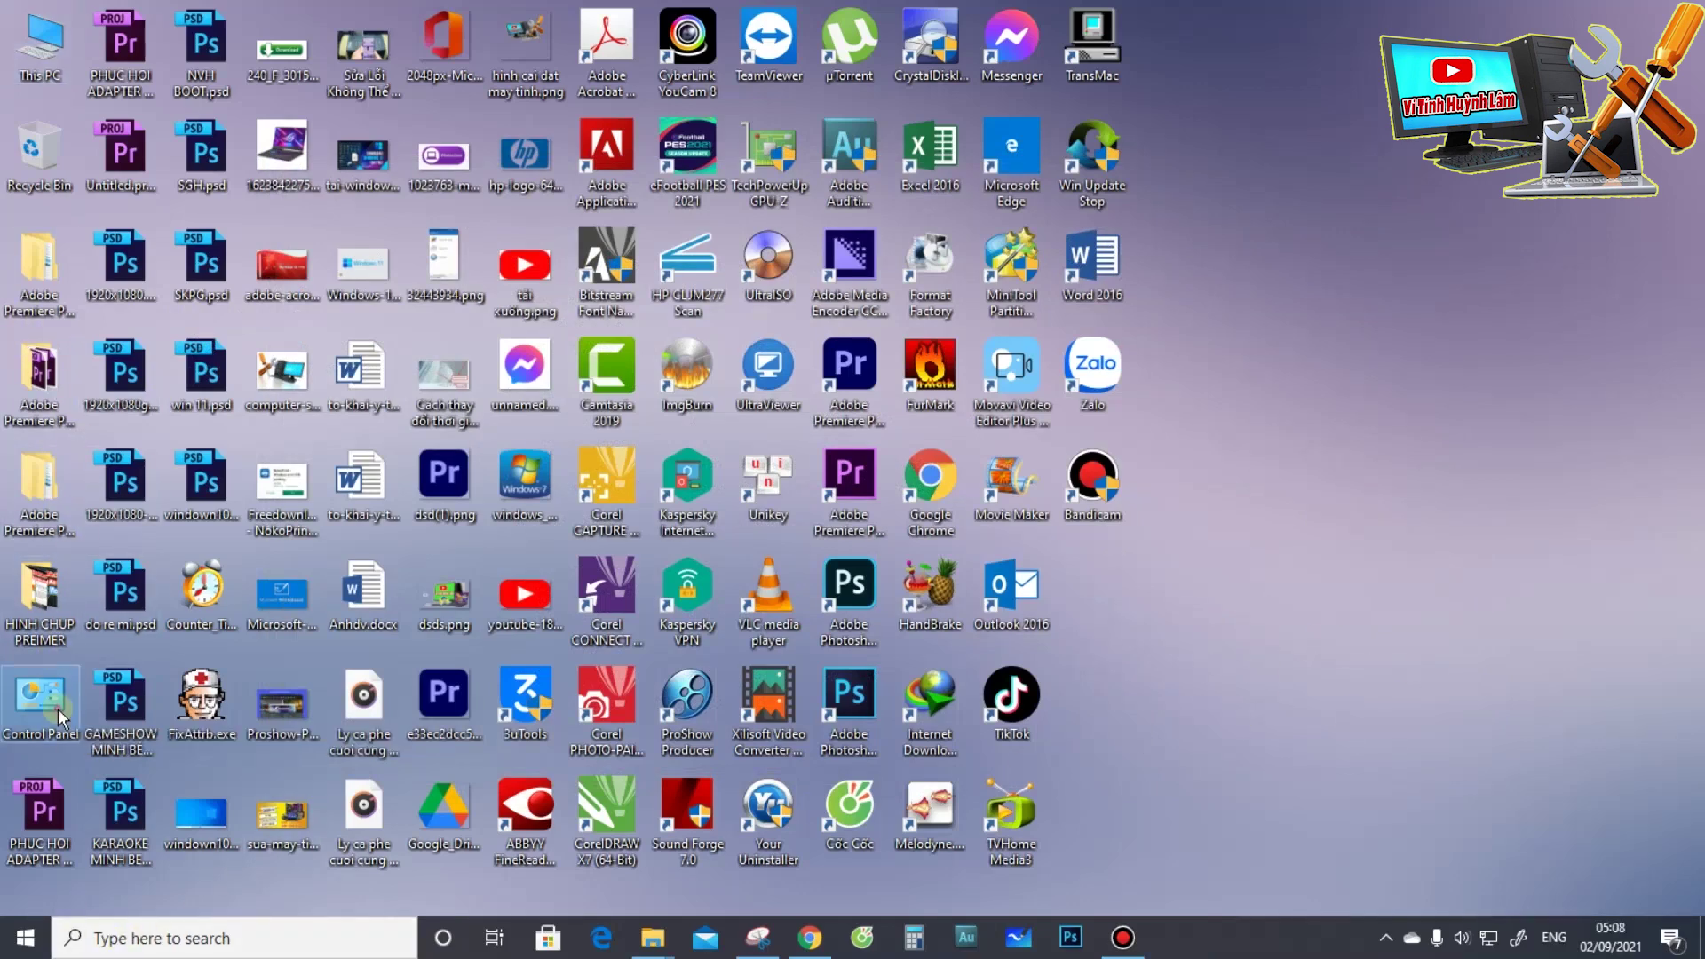
double_click(57, 708)
drag(1075, 180, 1086, 120)
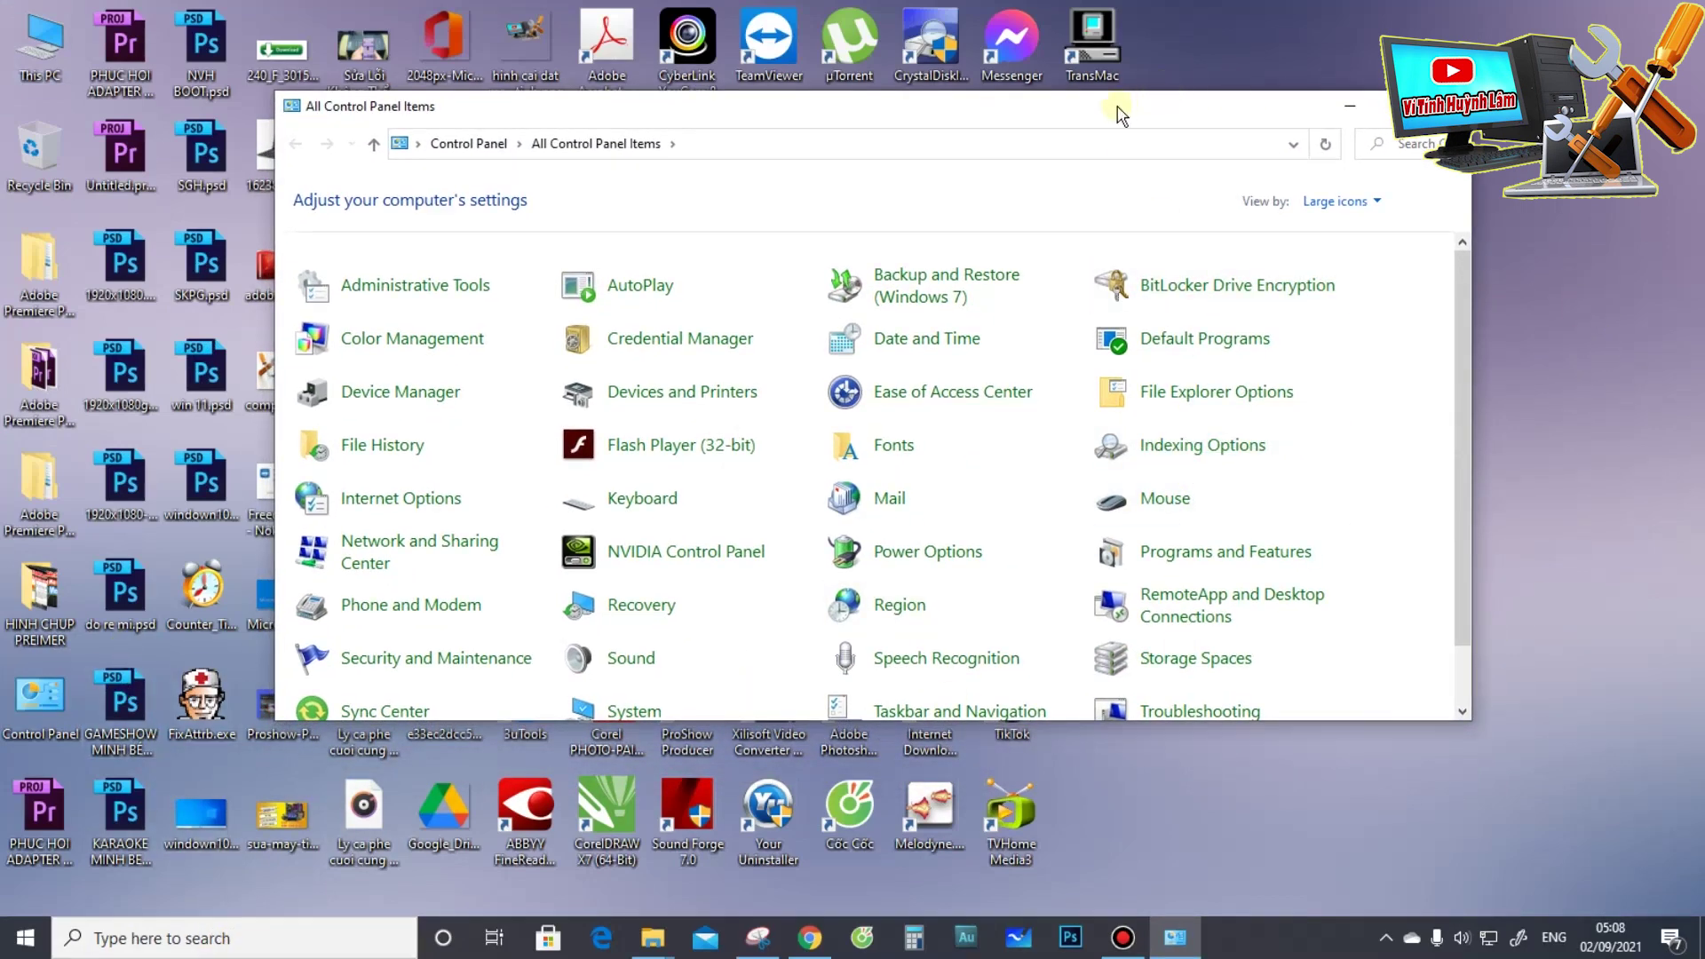
click(404, 937)
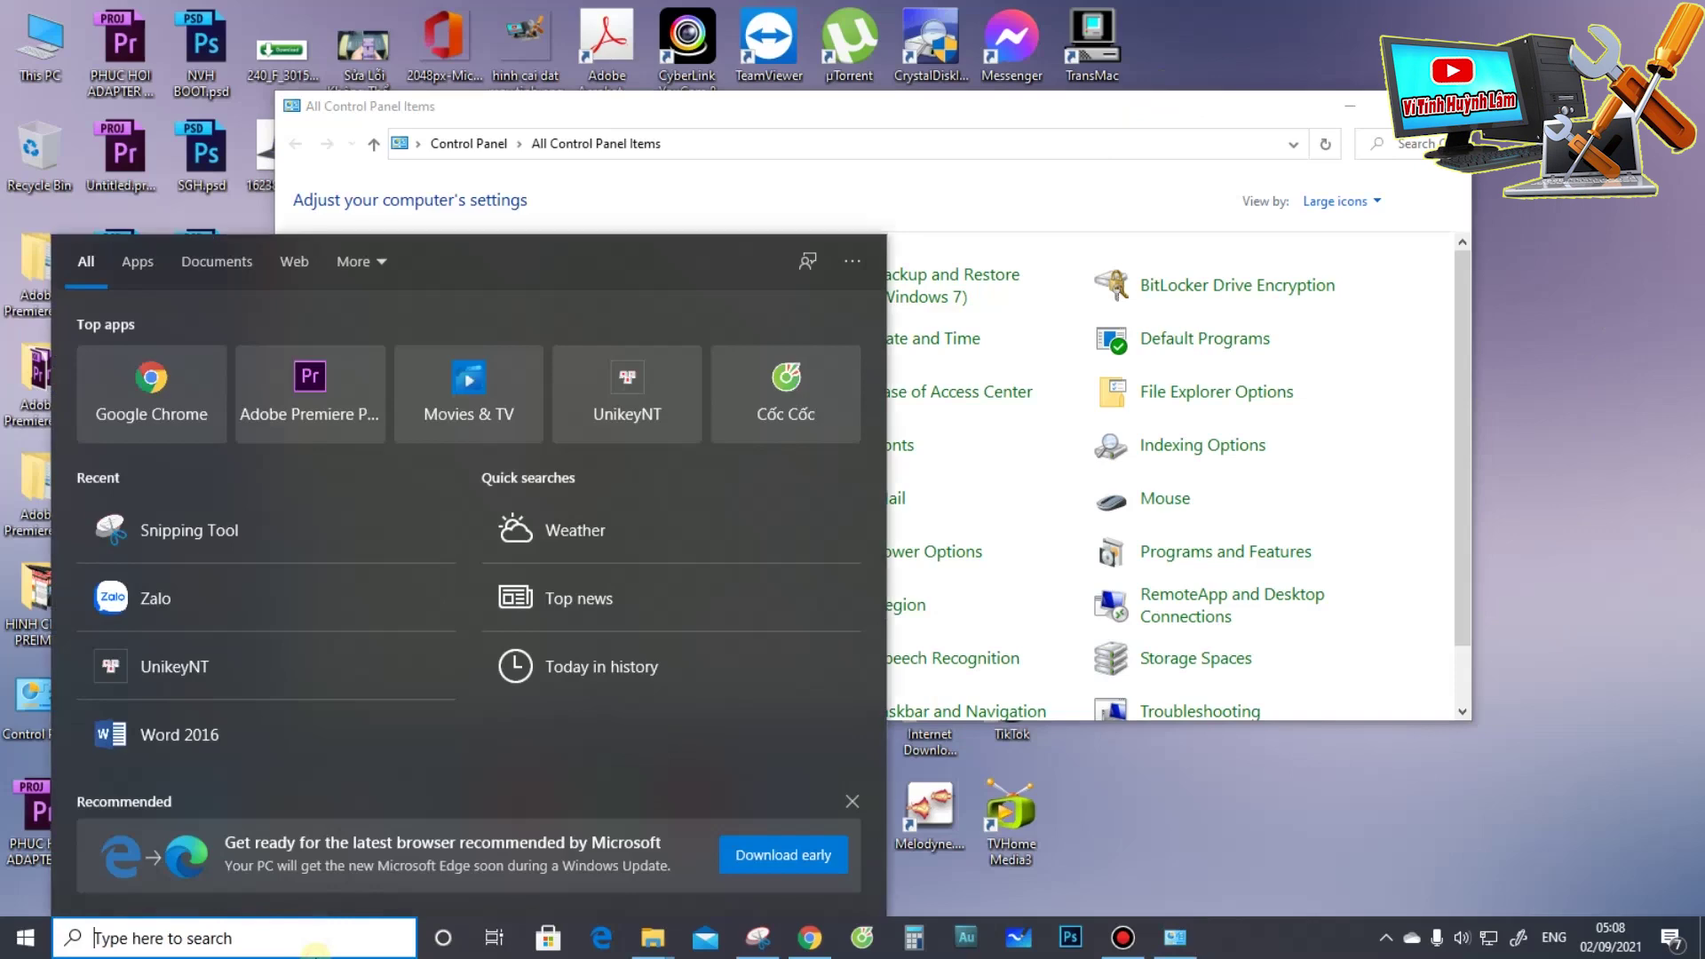
text(con)
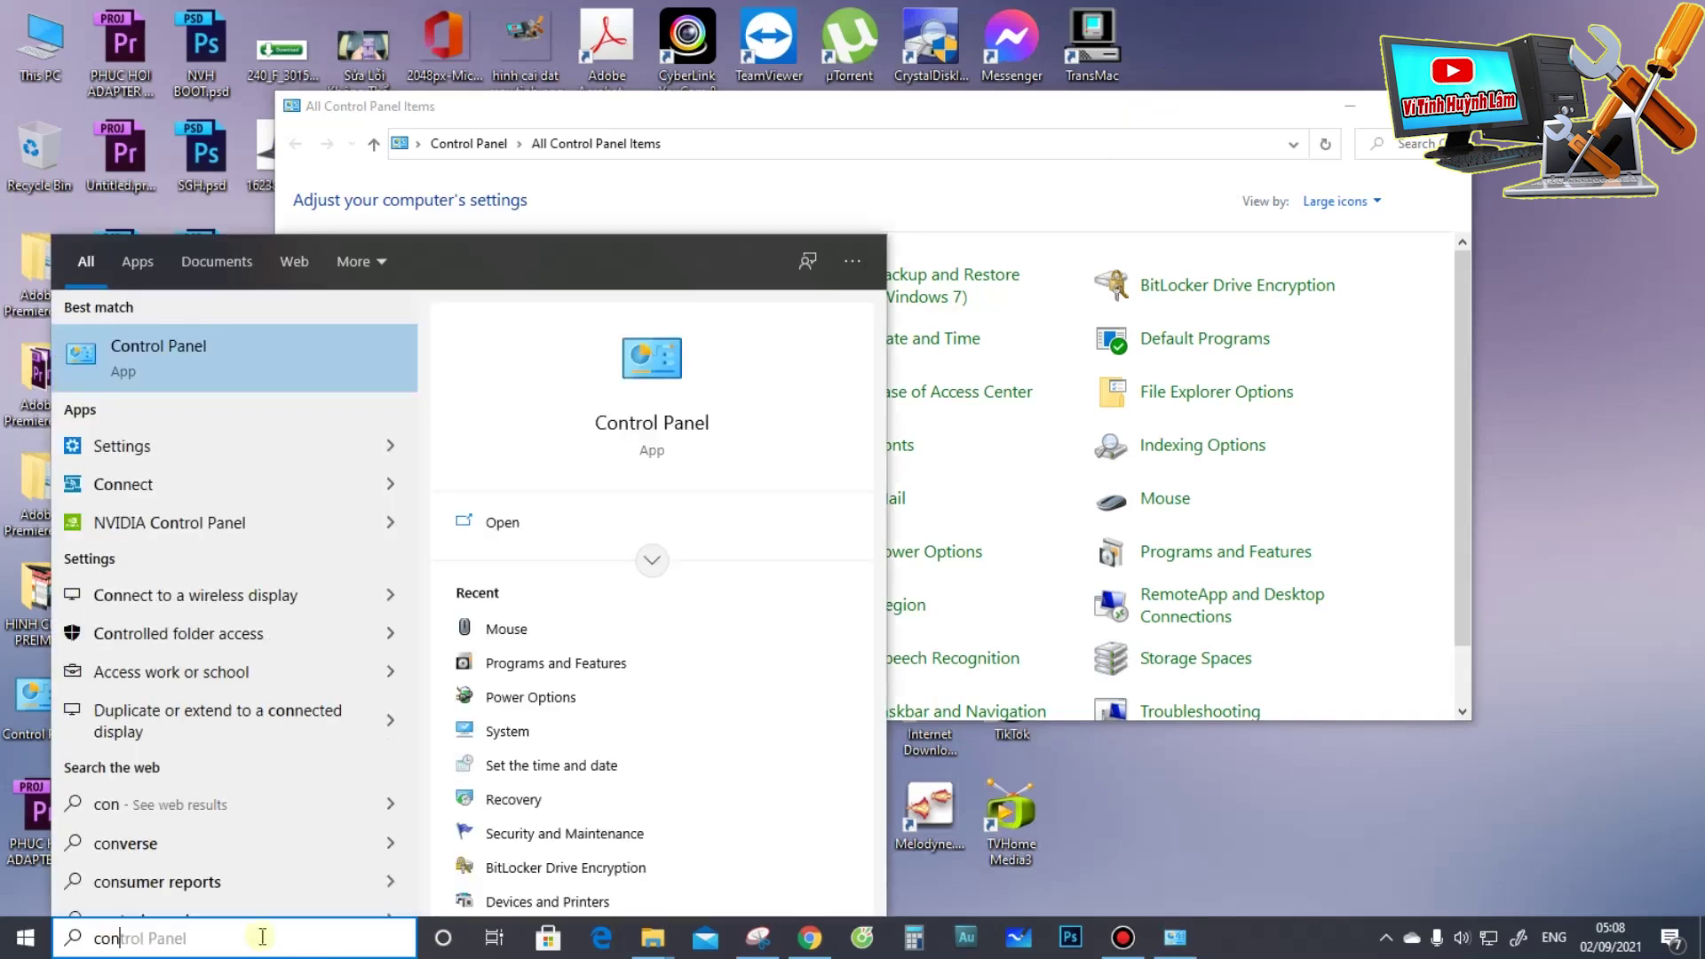
click(218, 370)
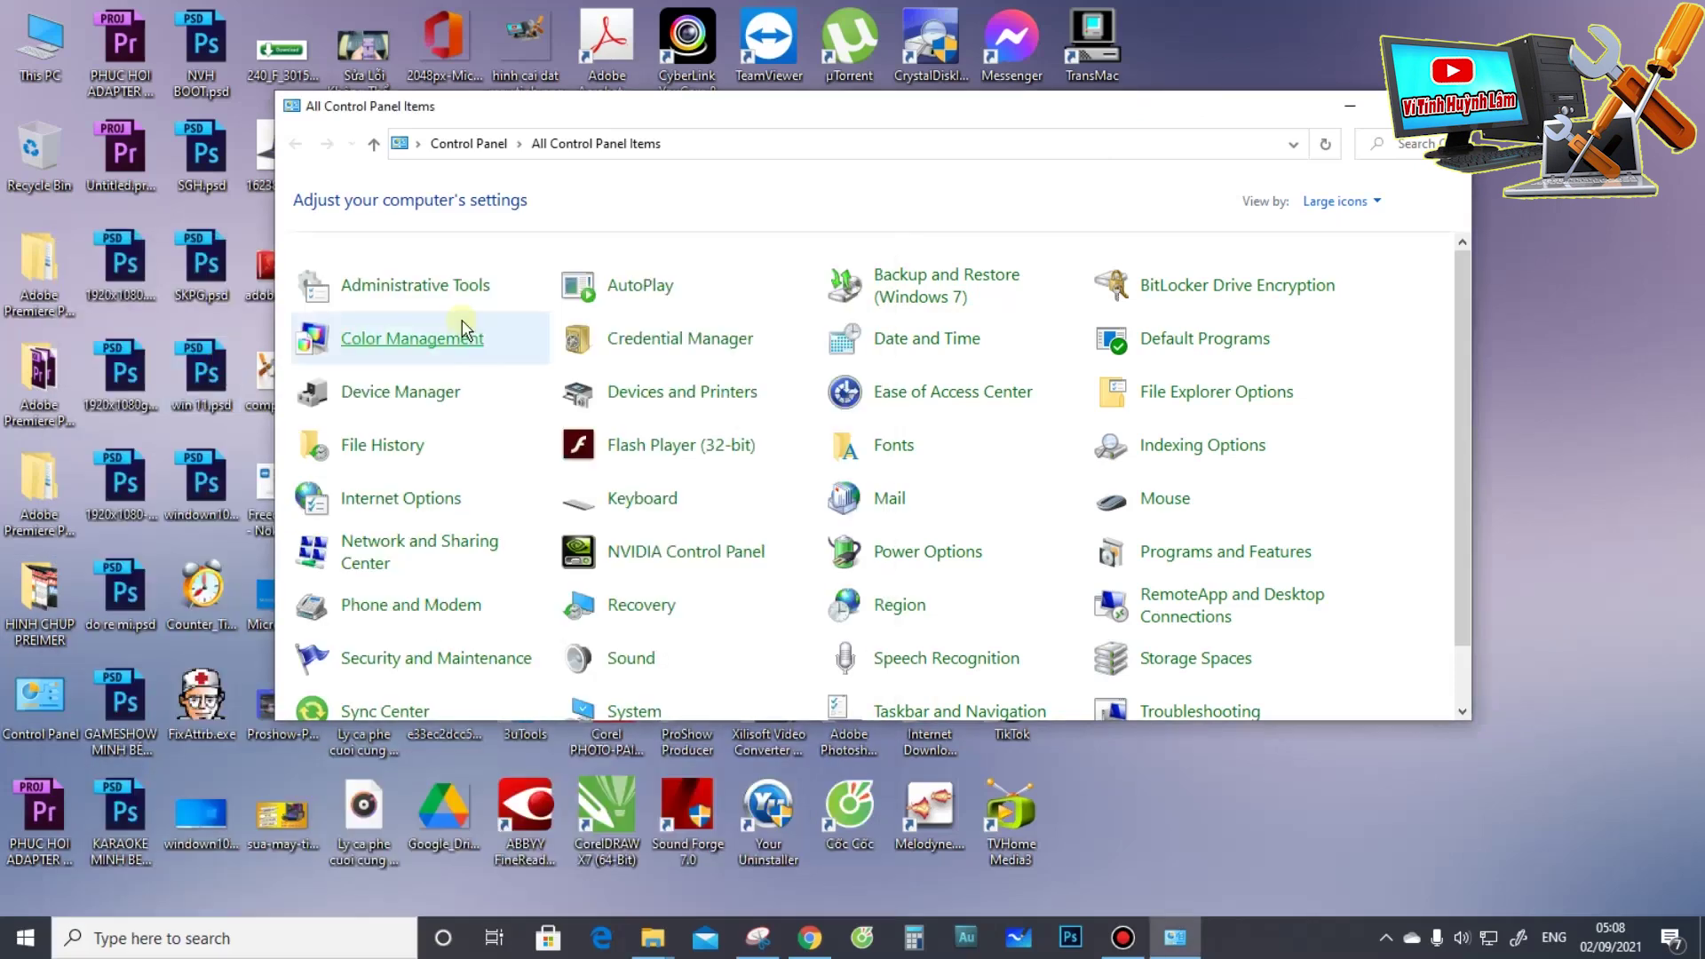
click(1390, 106)
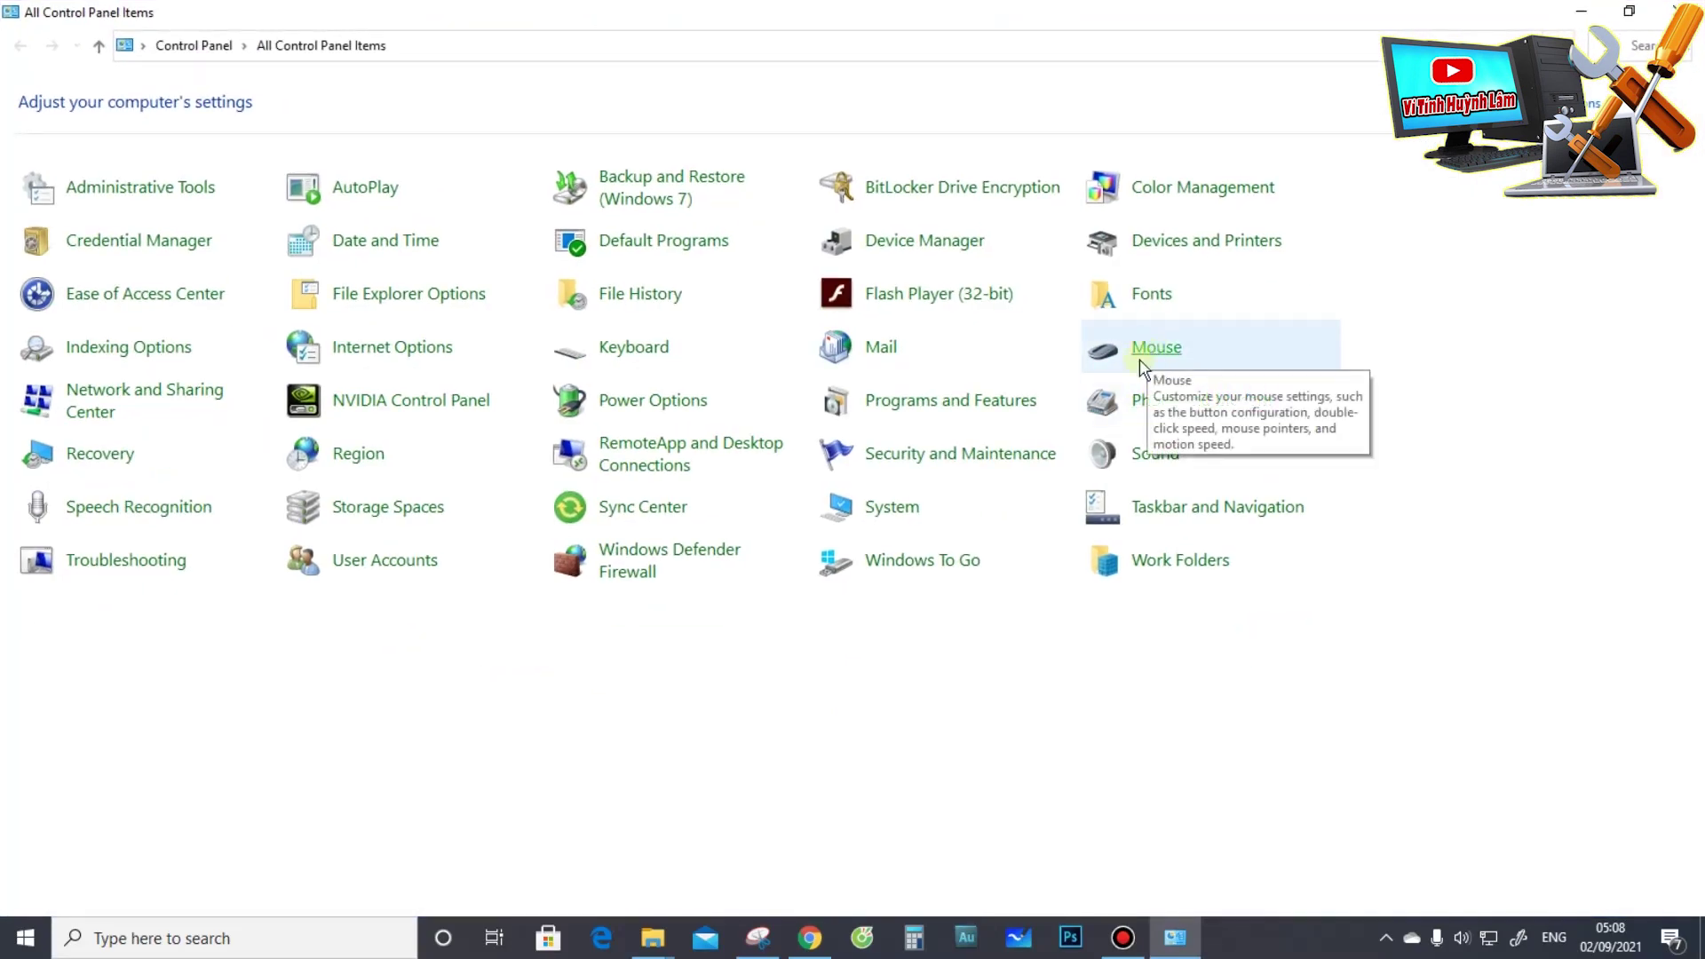
Step: Open Mouse Properties from Control Panel and switch to the Pointers list
click(1141, 351)
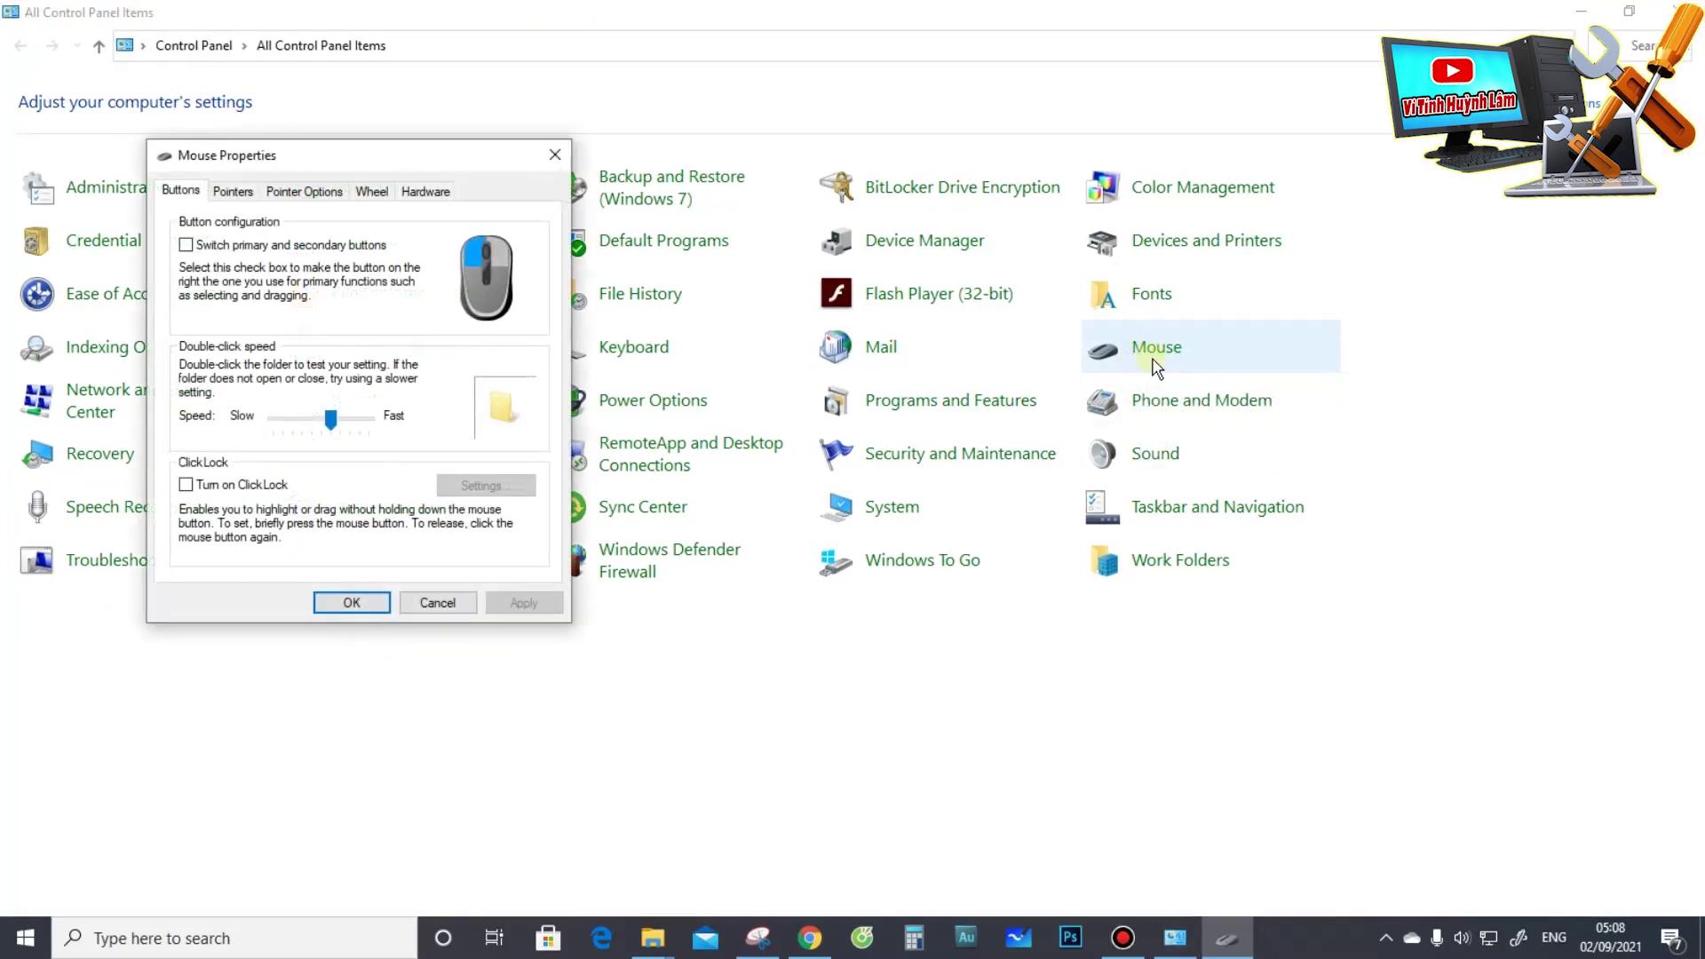
drag(368, 155, 613, 91)
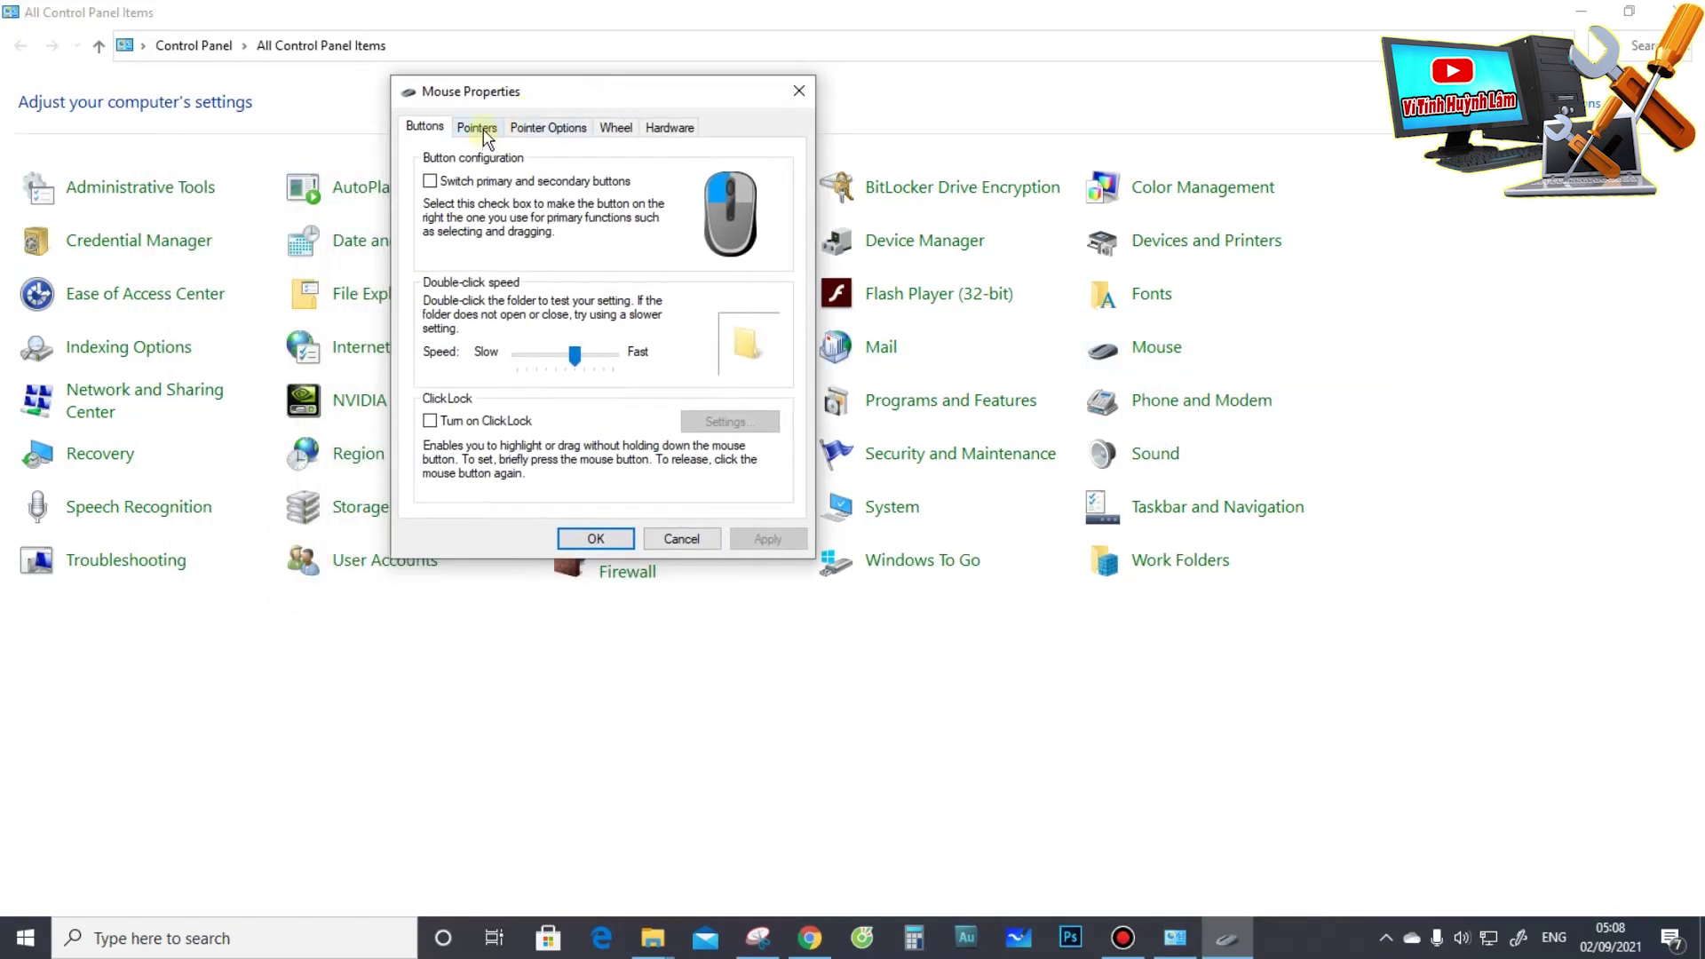
click(485, 132)
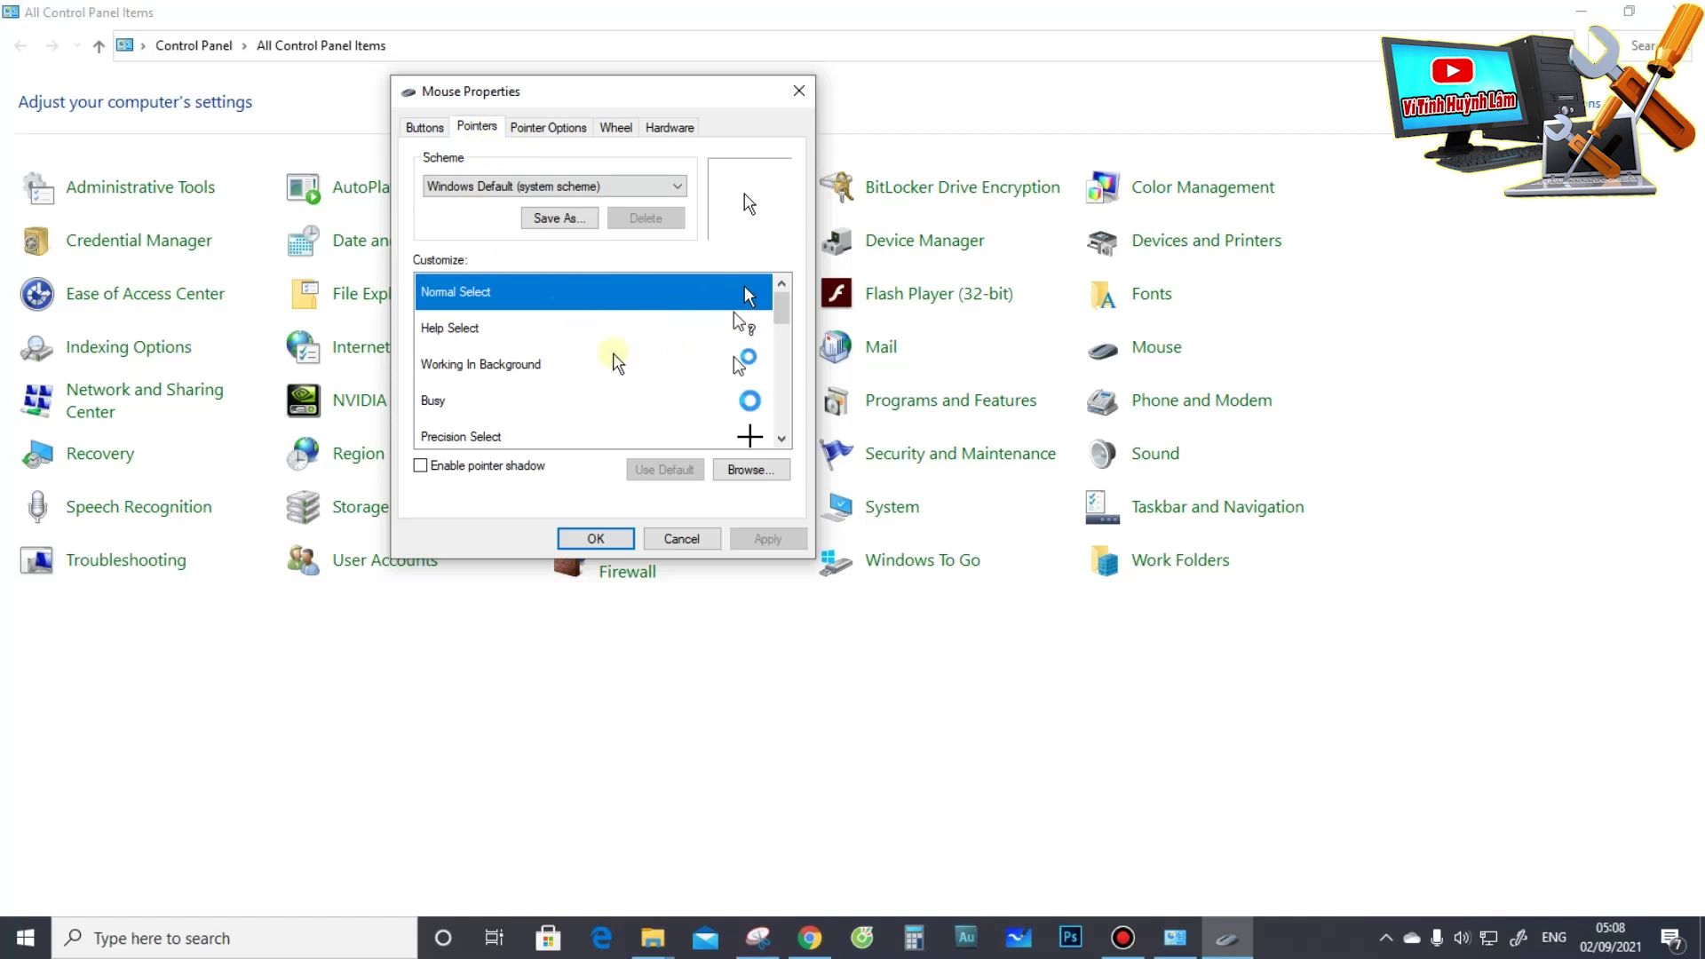
mouse_move(774, 318)
mouse_down()
mouse_move(776, 430)
mouse_move(778, 306)
mouse_up()
Step: Set Normal Select to aero_working.ani from the Cursors folder and apply it
click(748, 470)
scroll(595, 404, down, 6)
scroll(583, 427, down, 13)
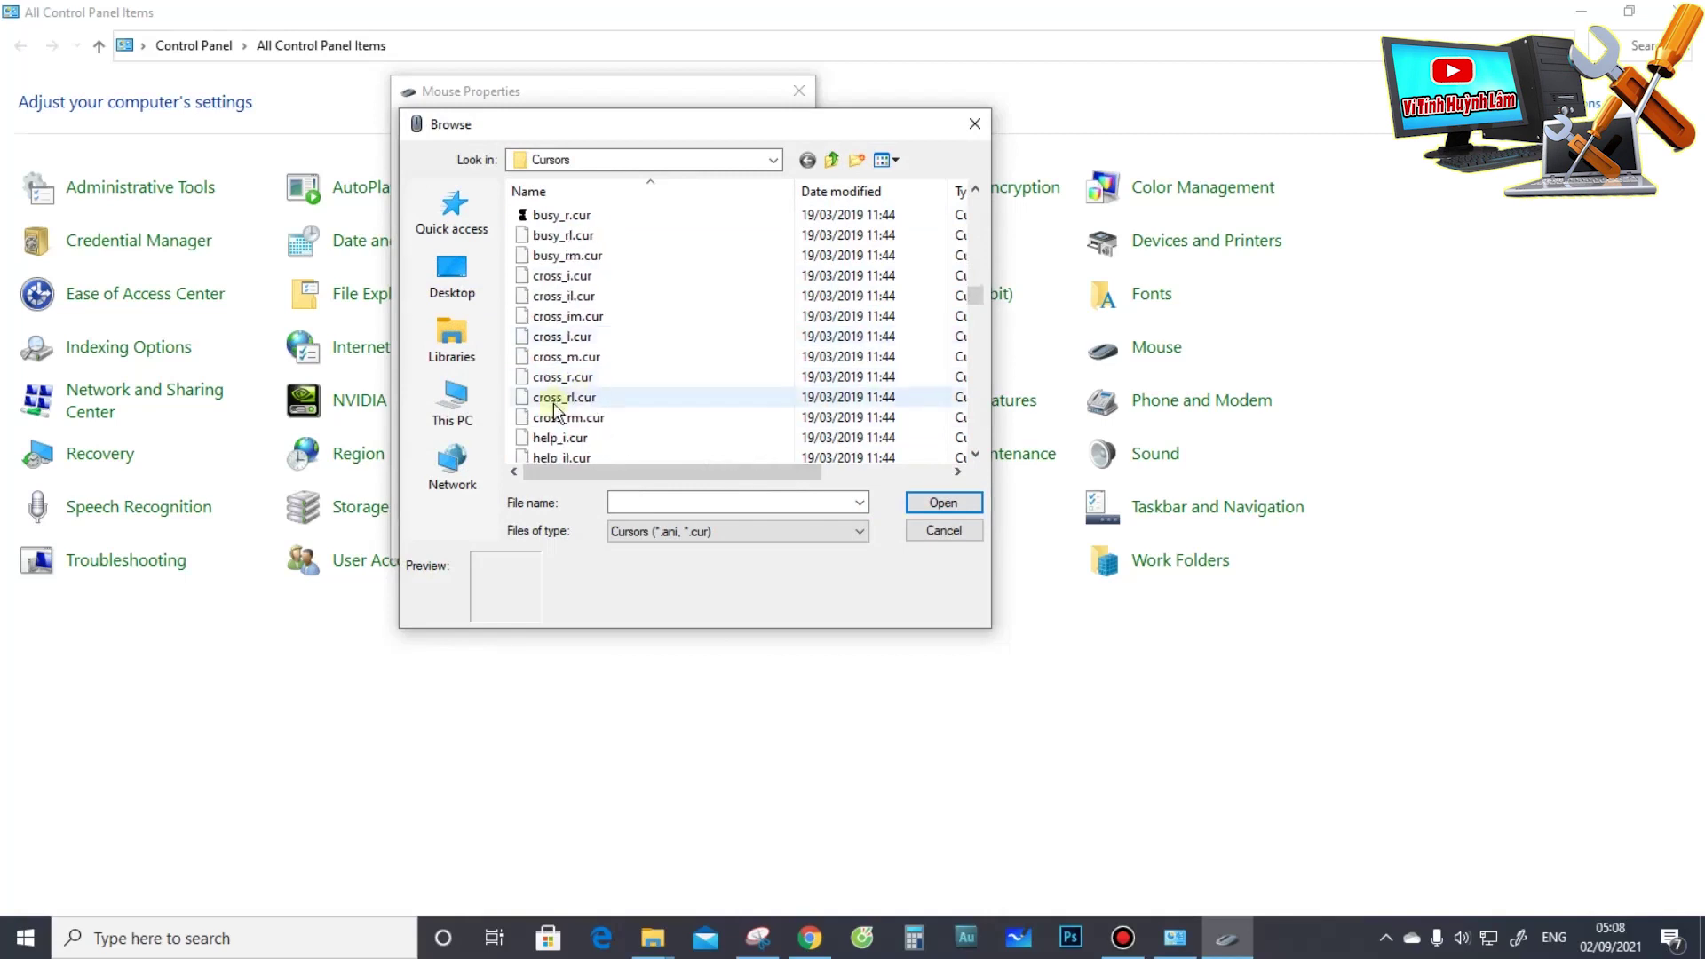
scroll(579, 391, down, 6)
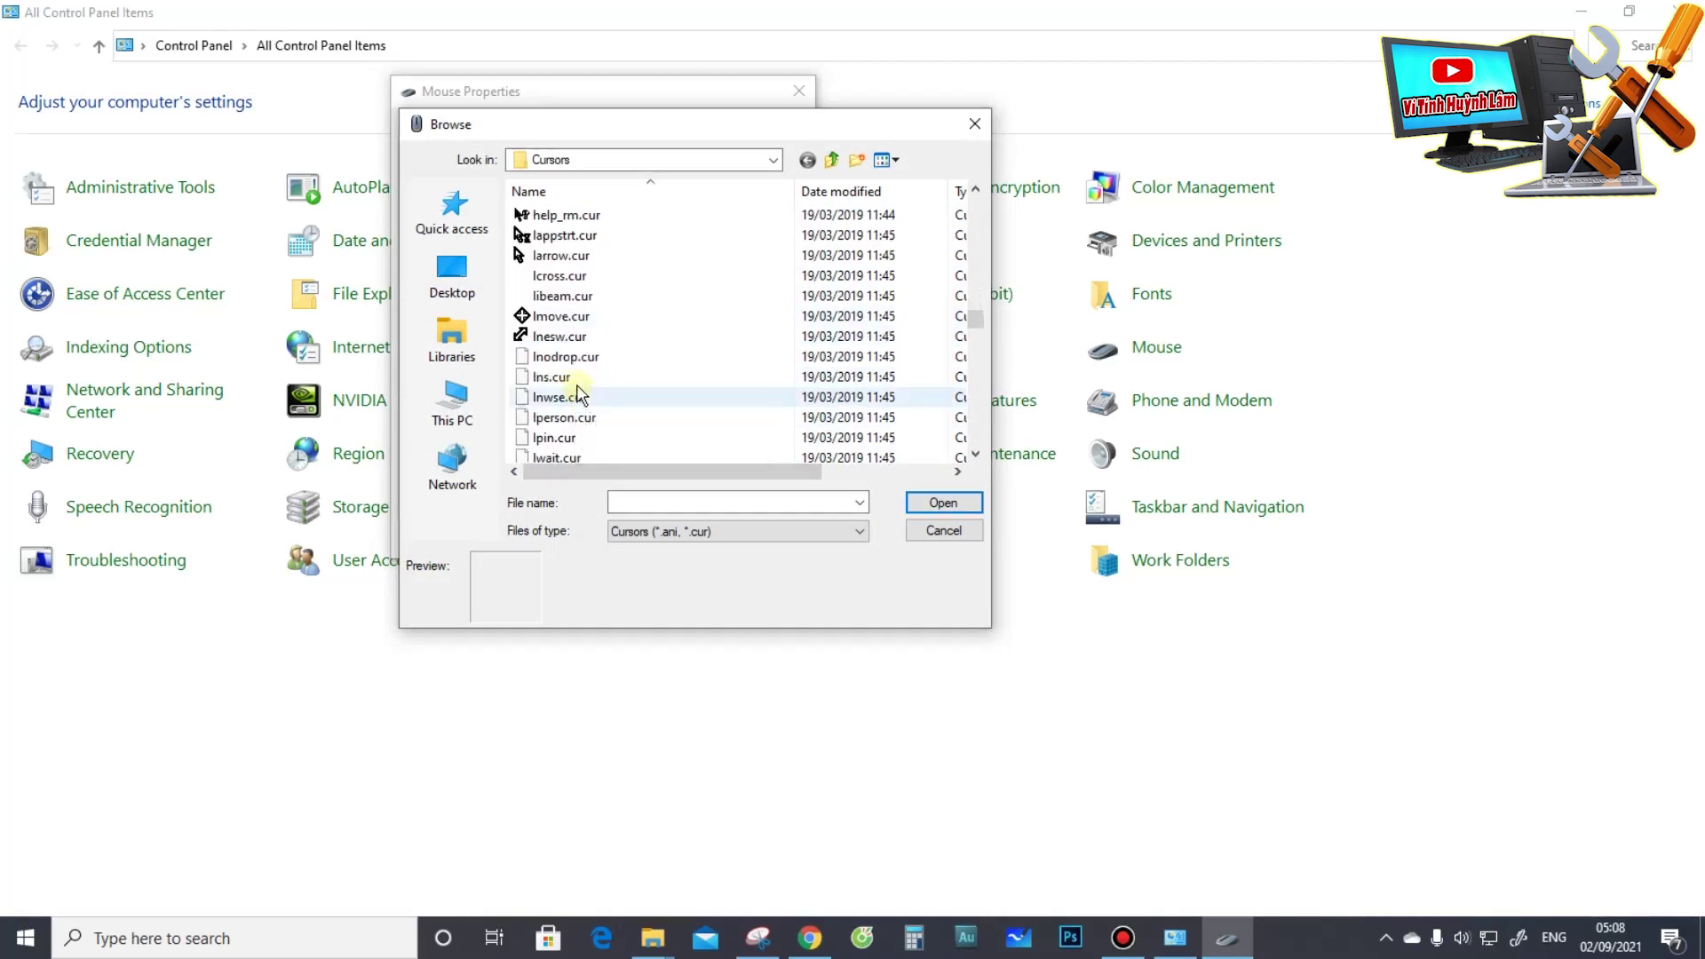
scroll(579, 382, down, 3)
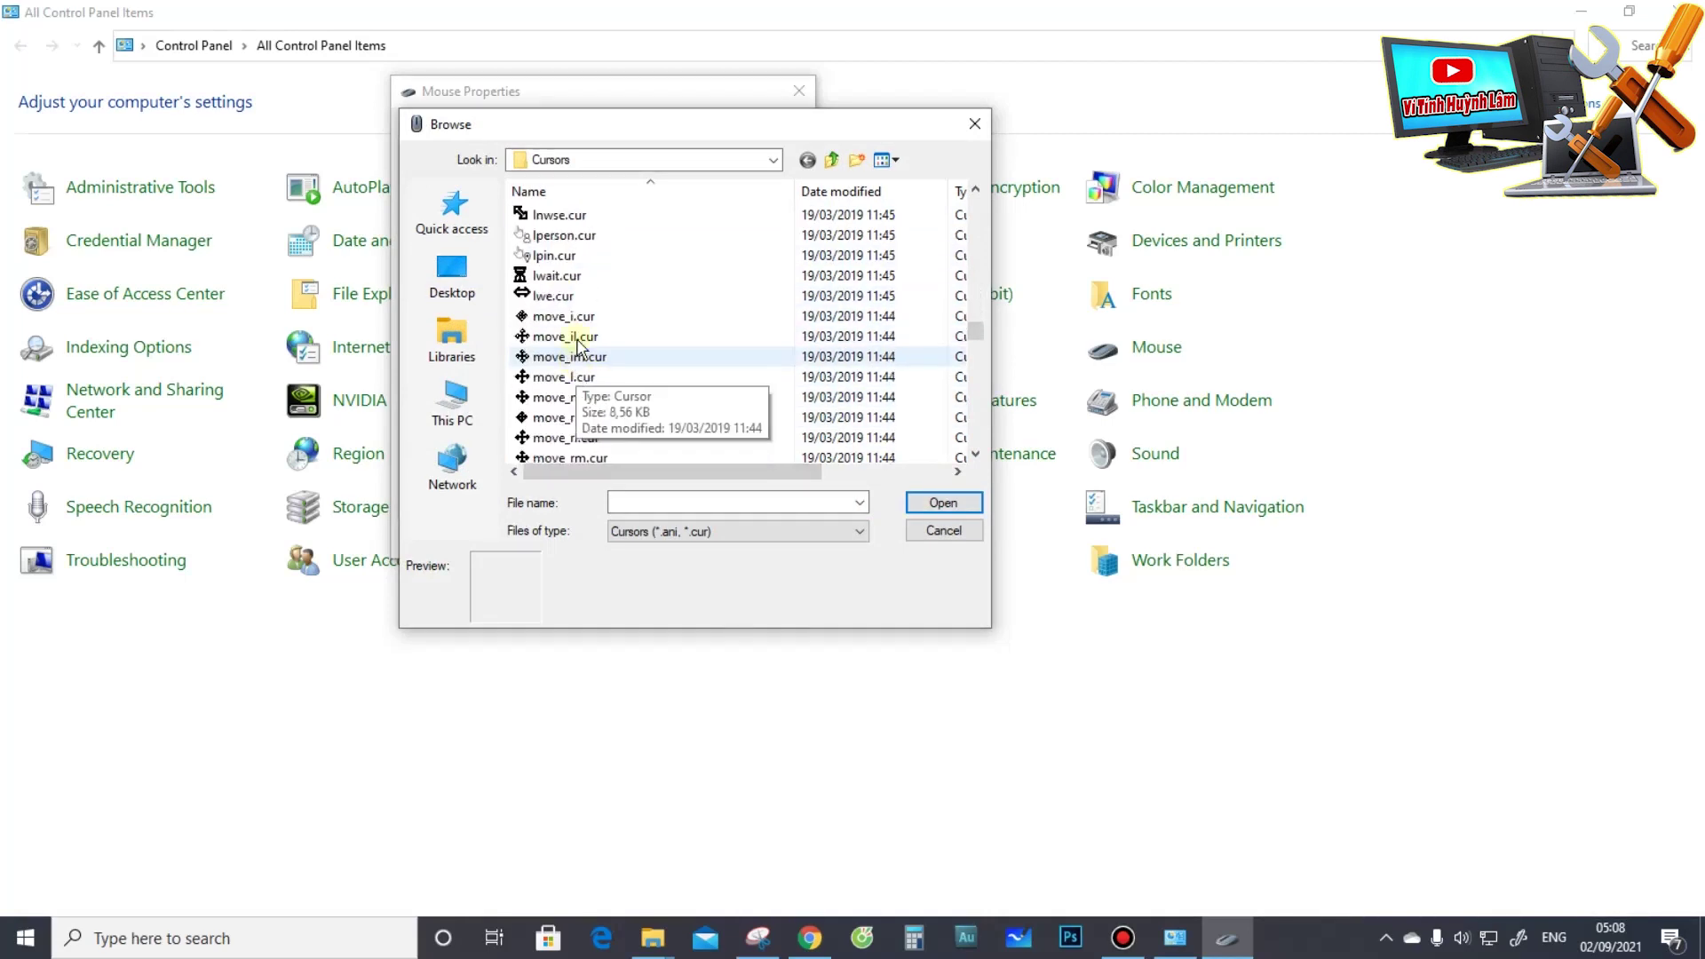
scroll(577, 344, up, 20)
click(590, 282)
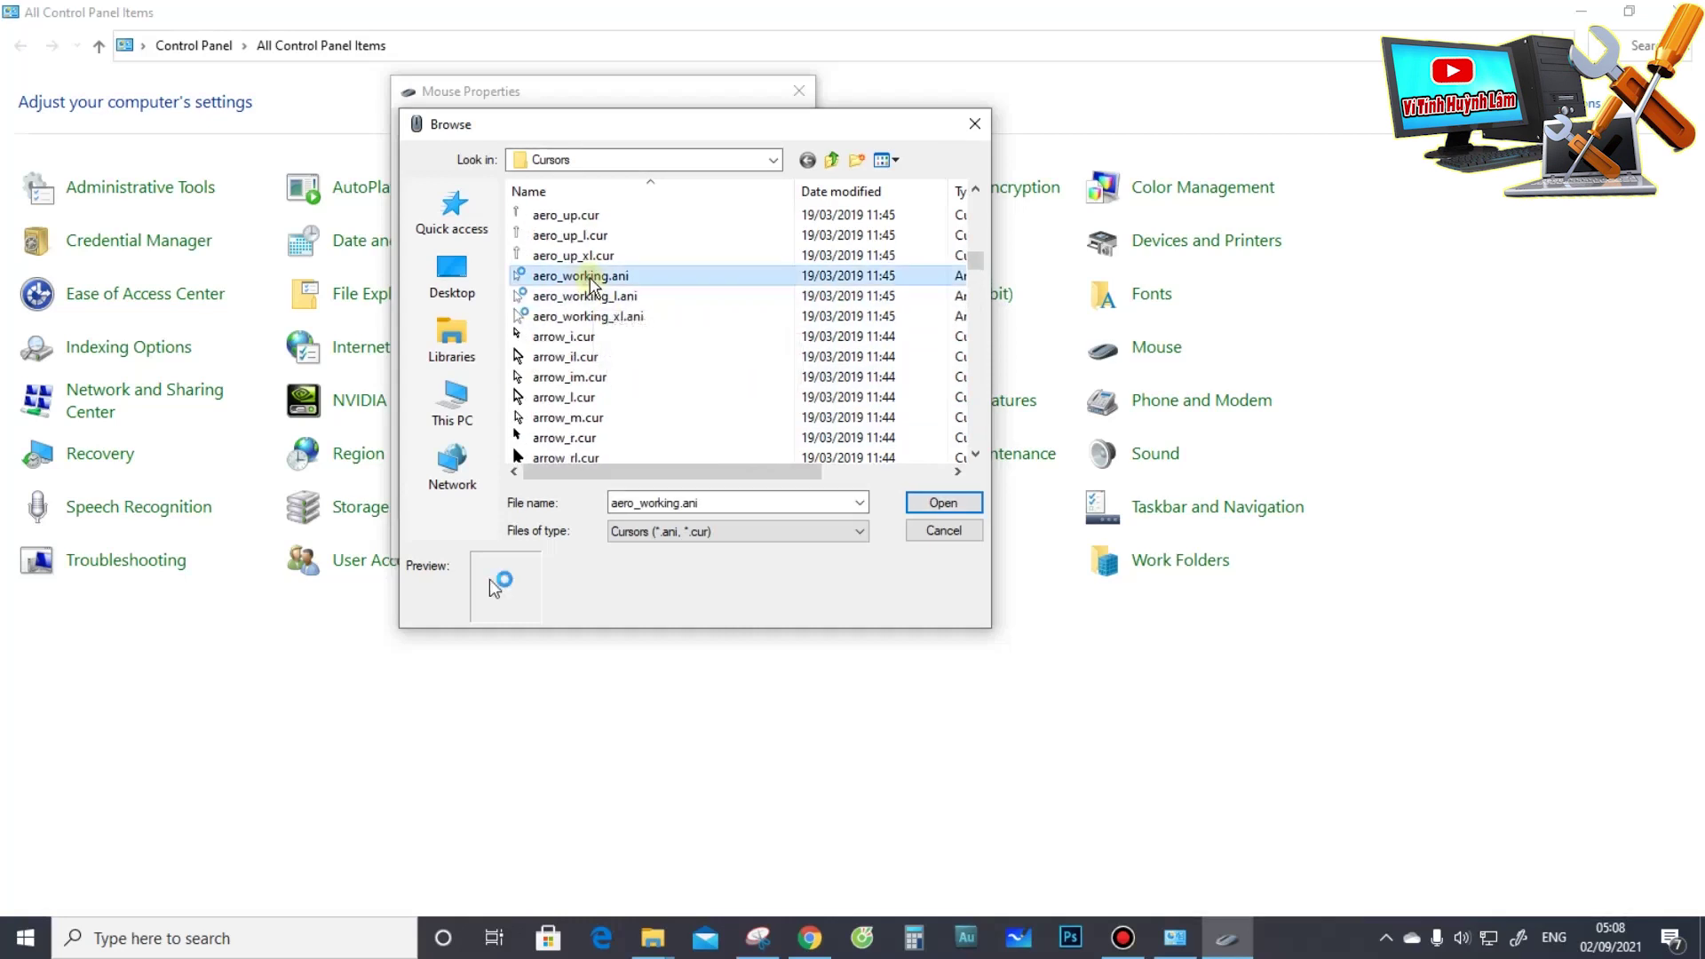
click(943, 505)
key(Return)
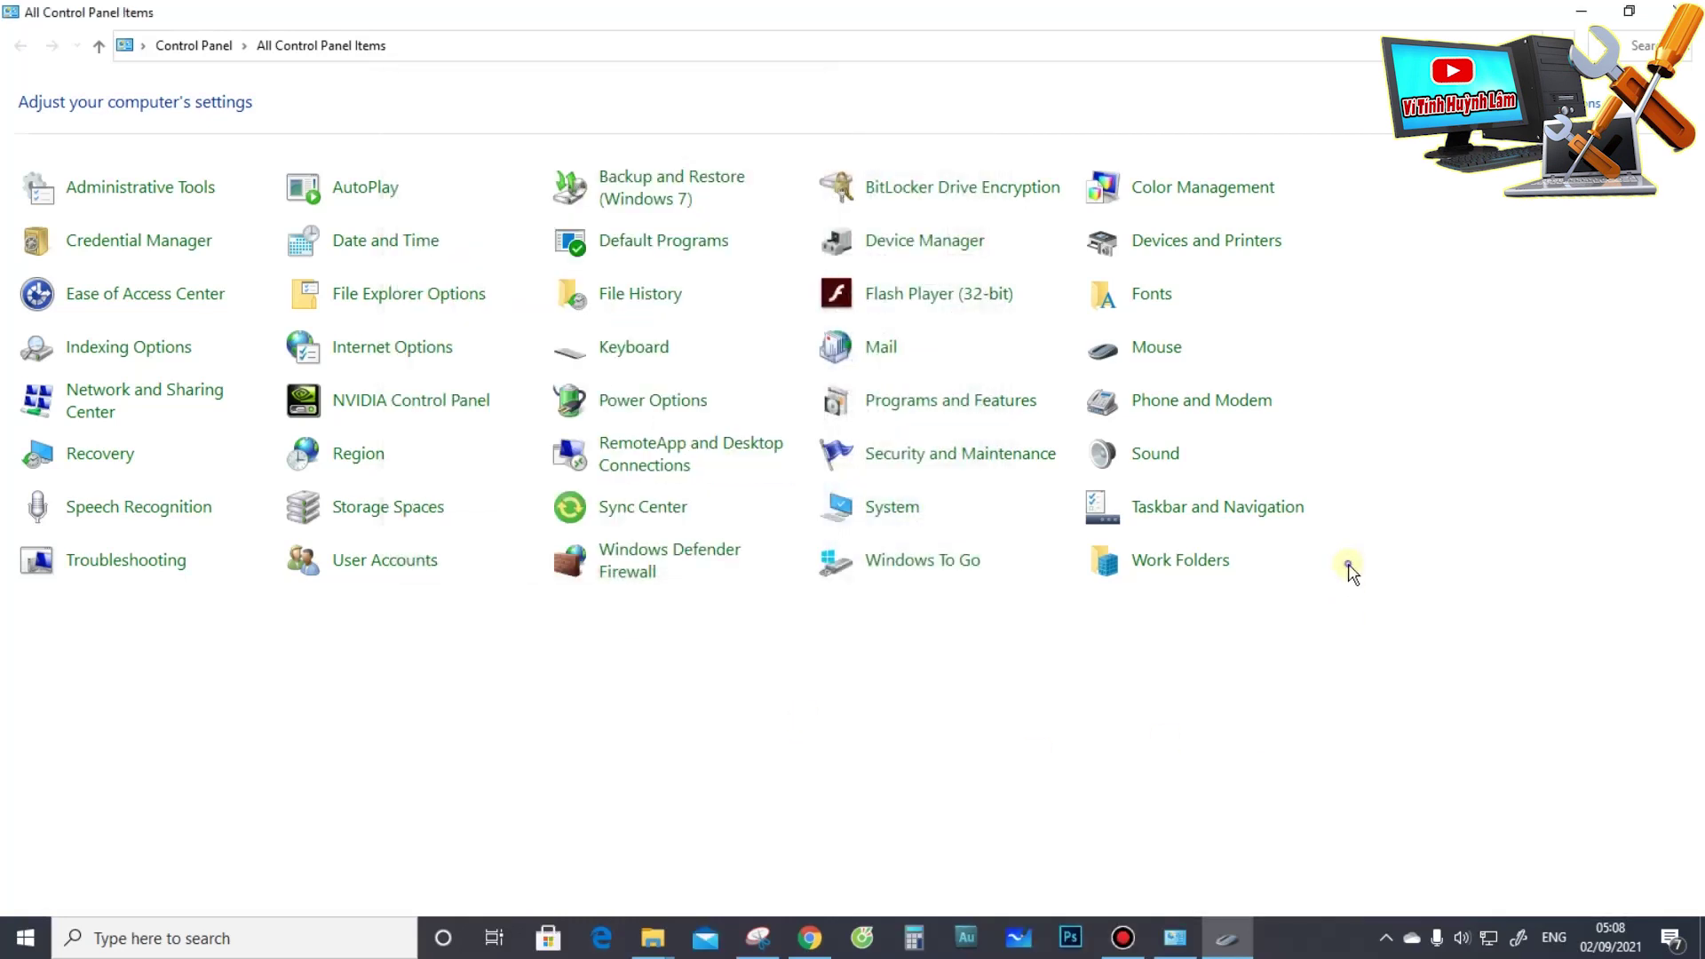
click(1226, 937)
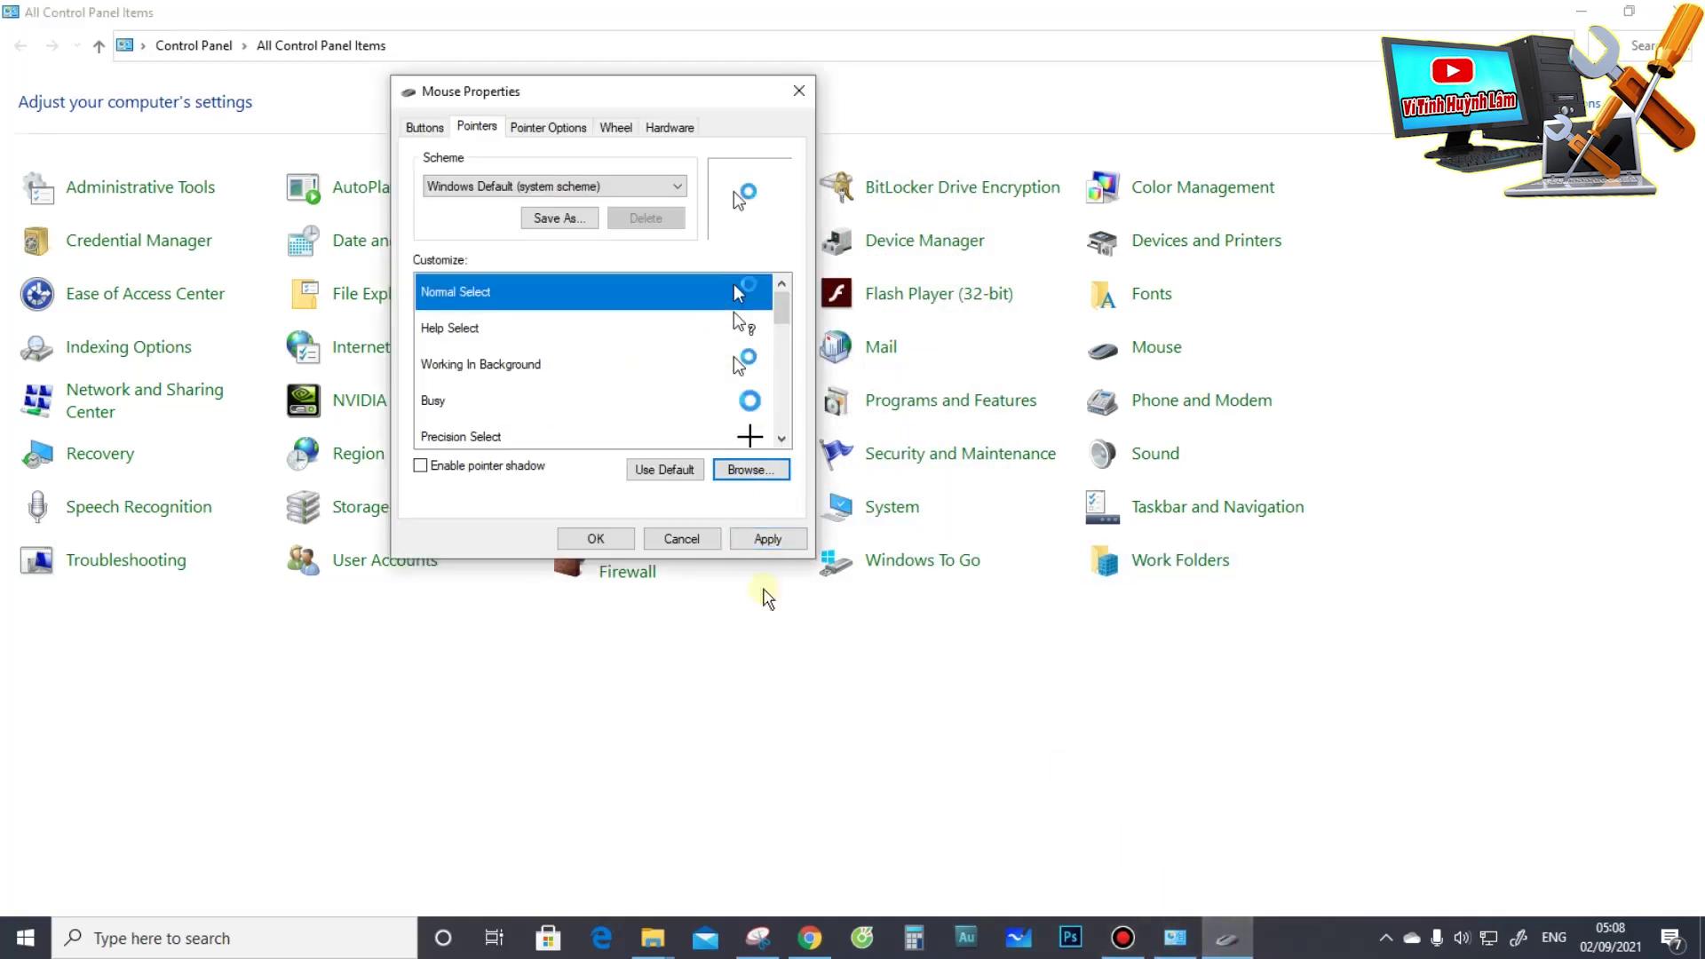
click(769, 539)
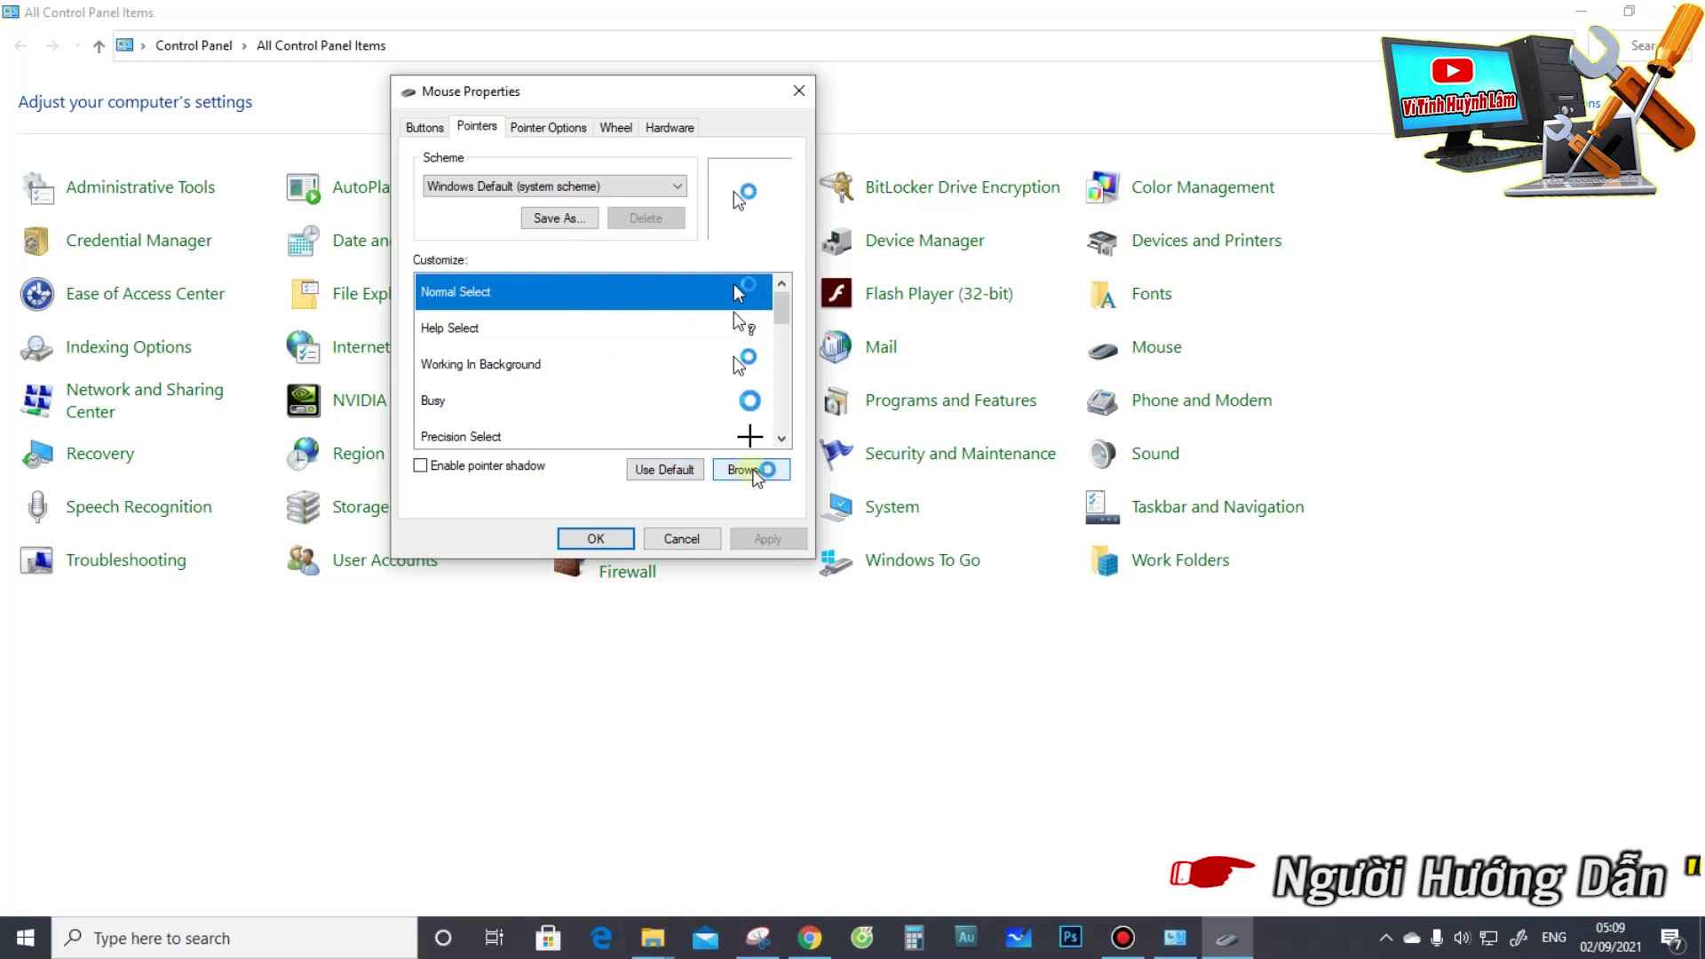
Step: Choose AppStarting.ani from Downloads\Compressed\cursor\MB-Eye Of The Damned for Normal Select
click(754, 471)
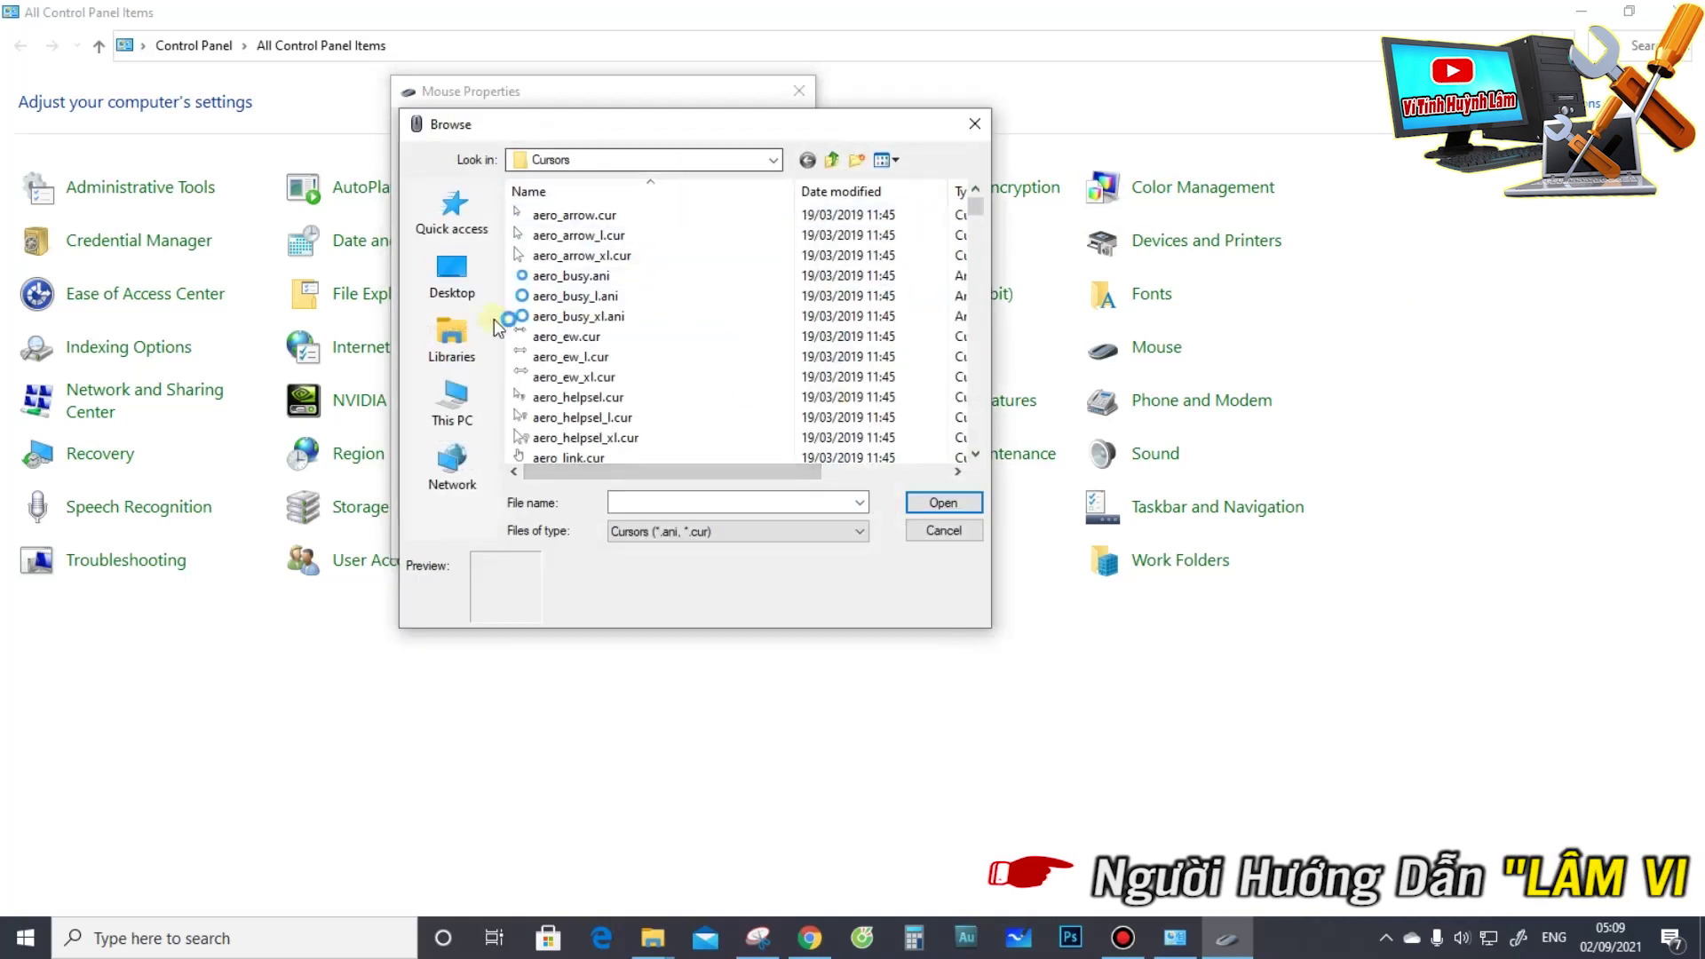
click(468, 410)
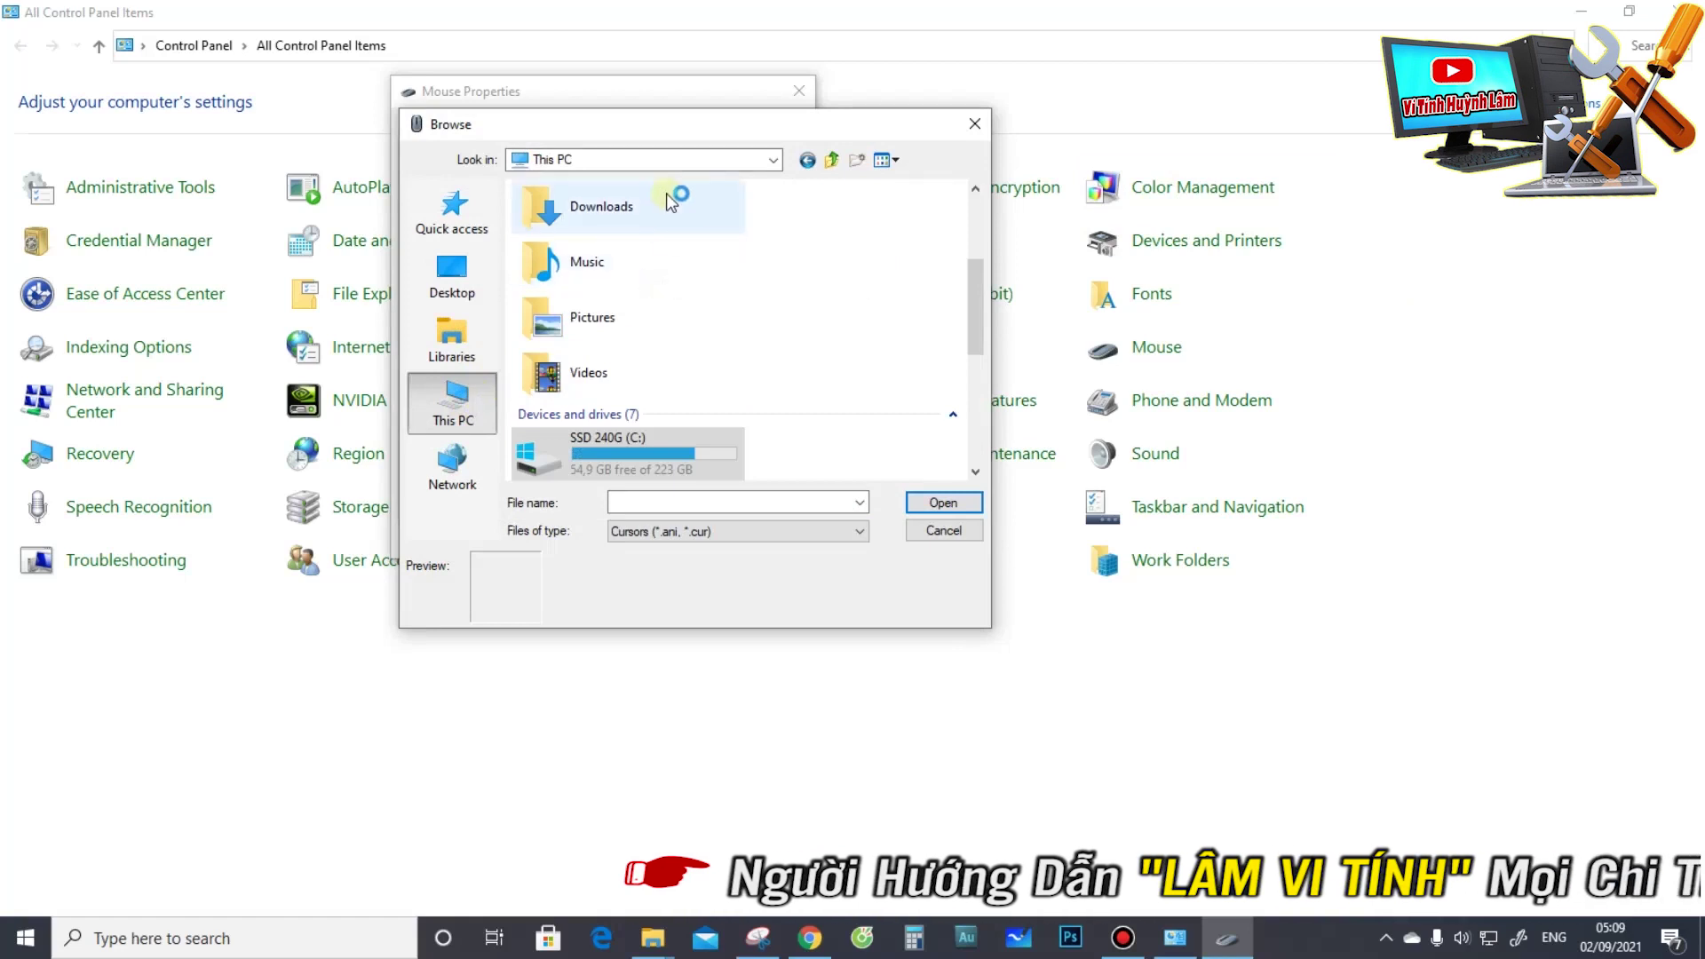
double_click(647, 213)
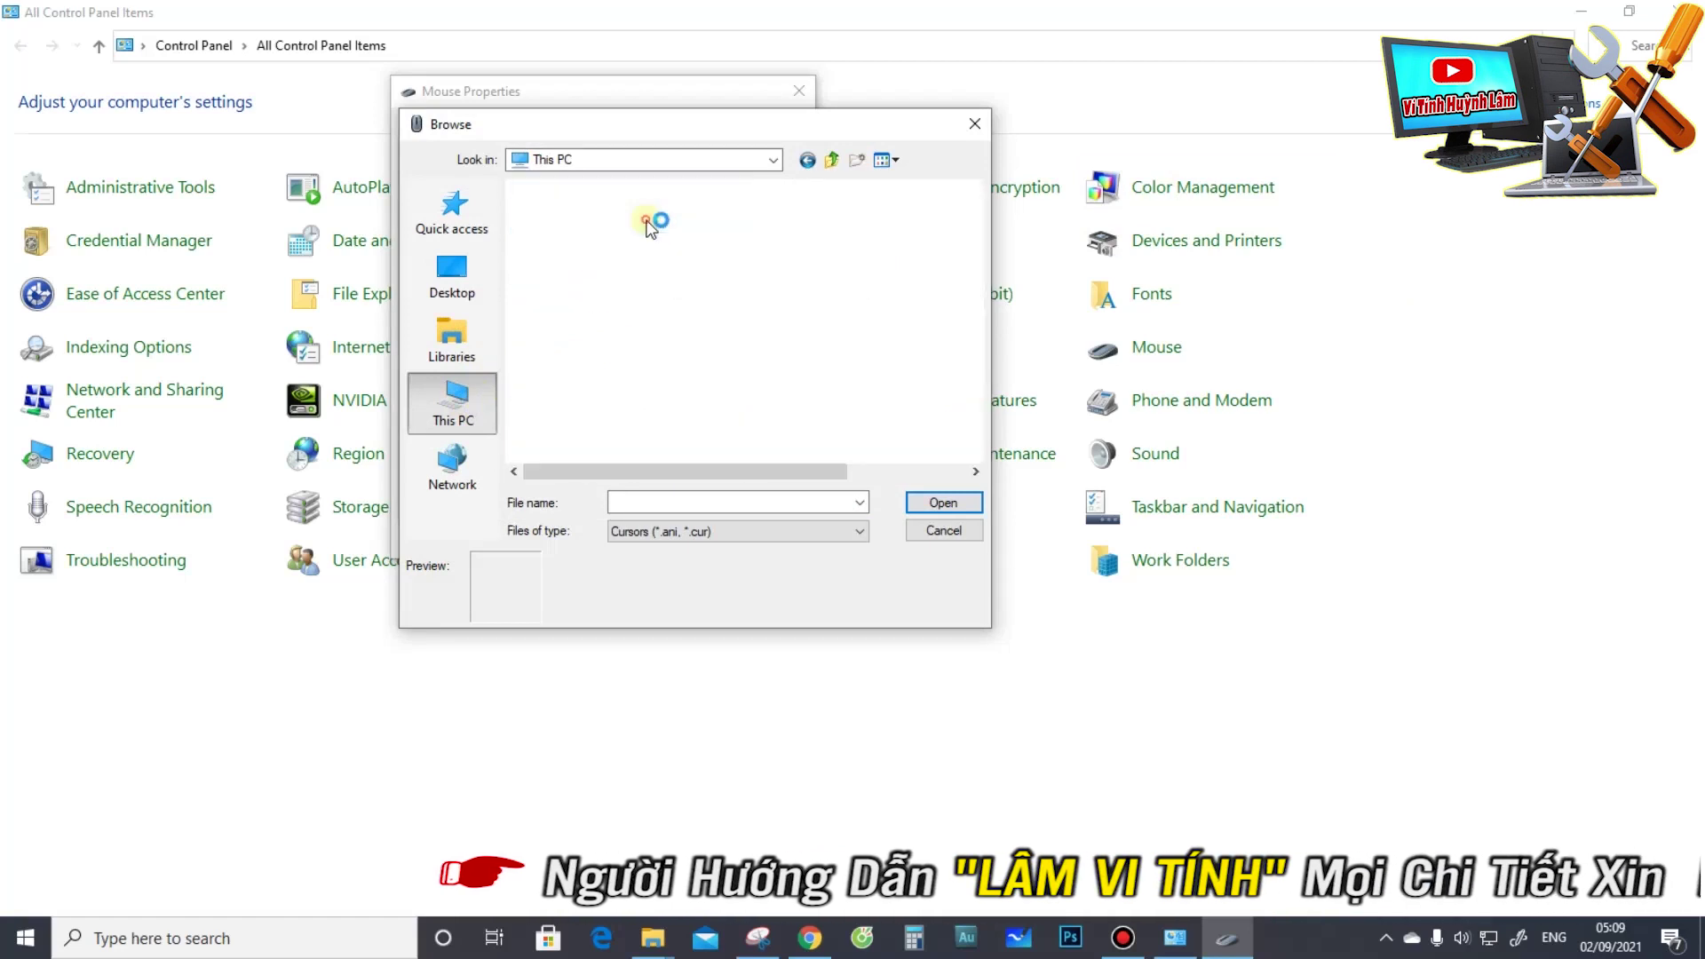
double_click(632, 236)
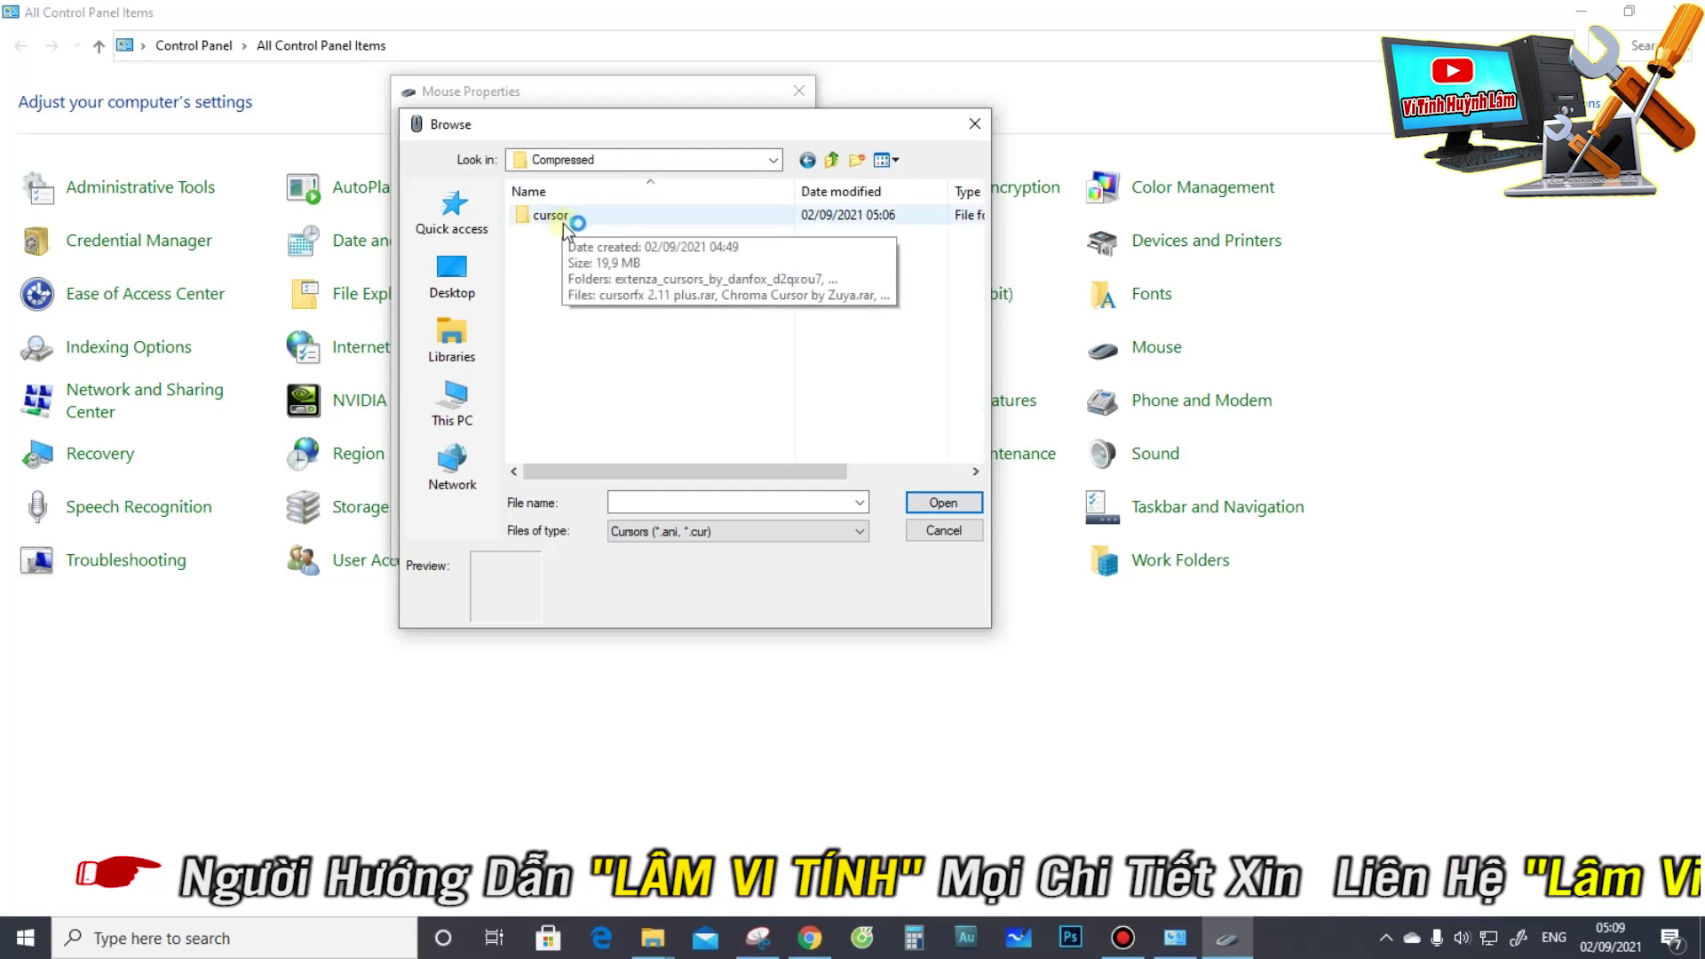
double_click(563, 222)
click(603, 234)
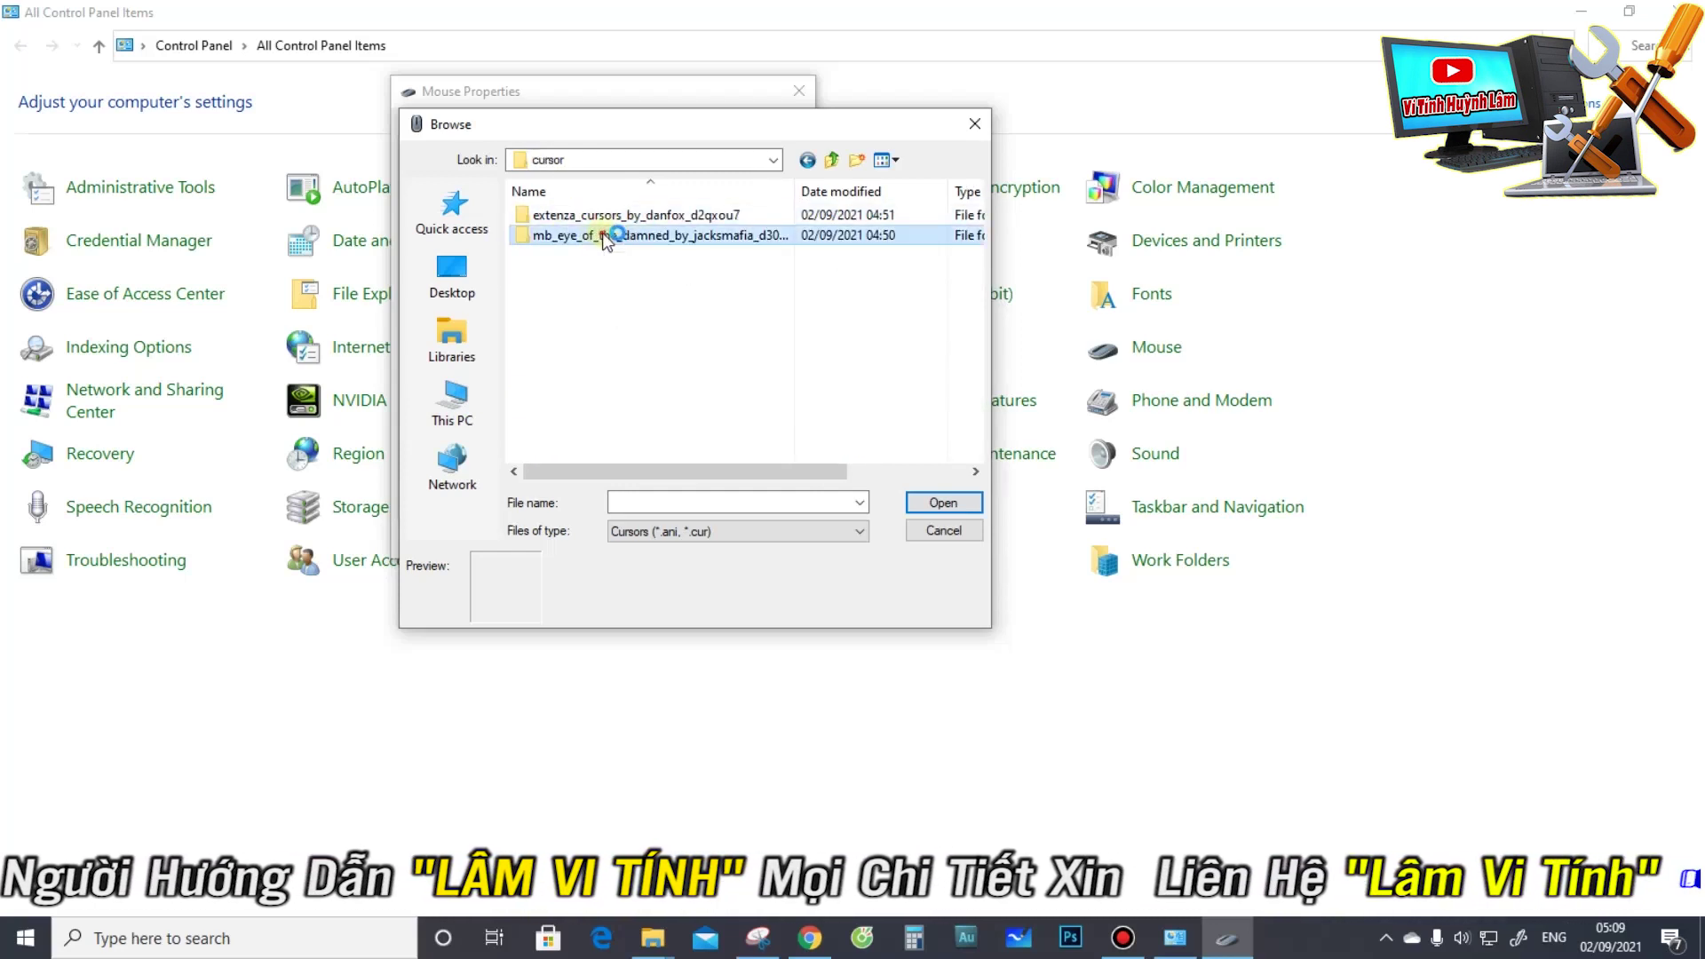
double_click(604, 235)
double_click(604, 214)
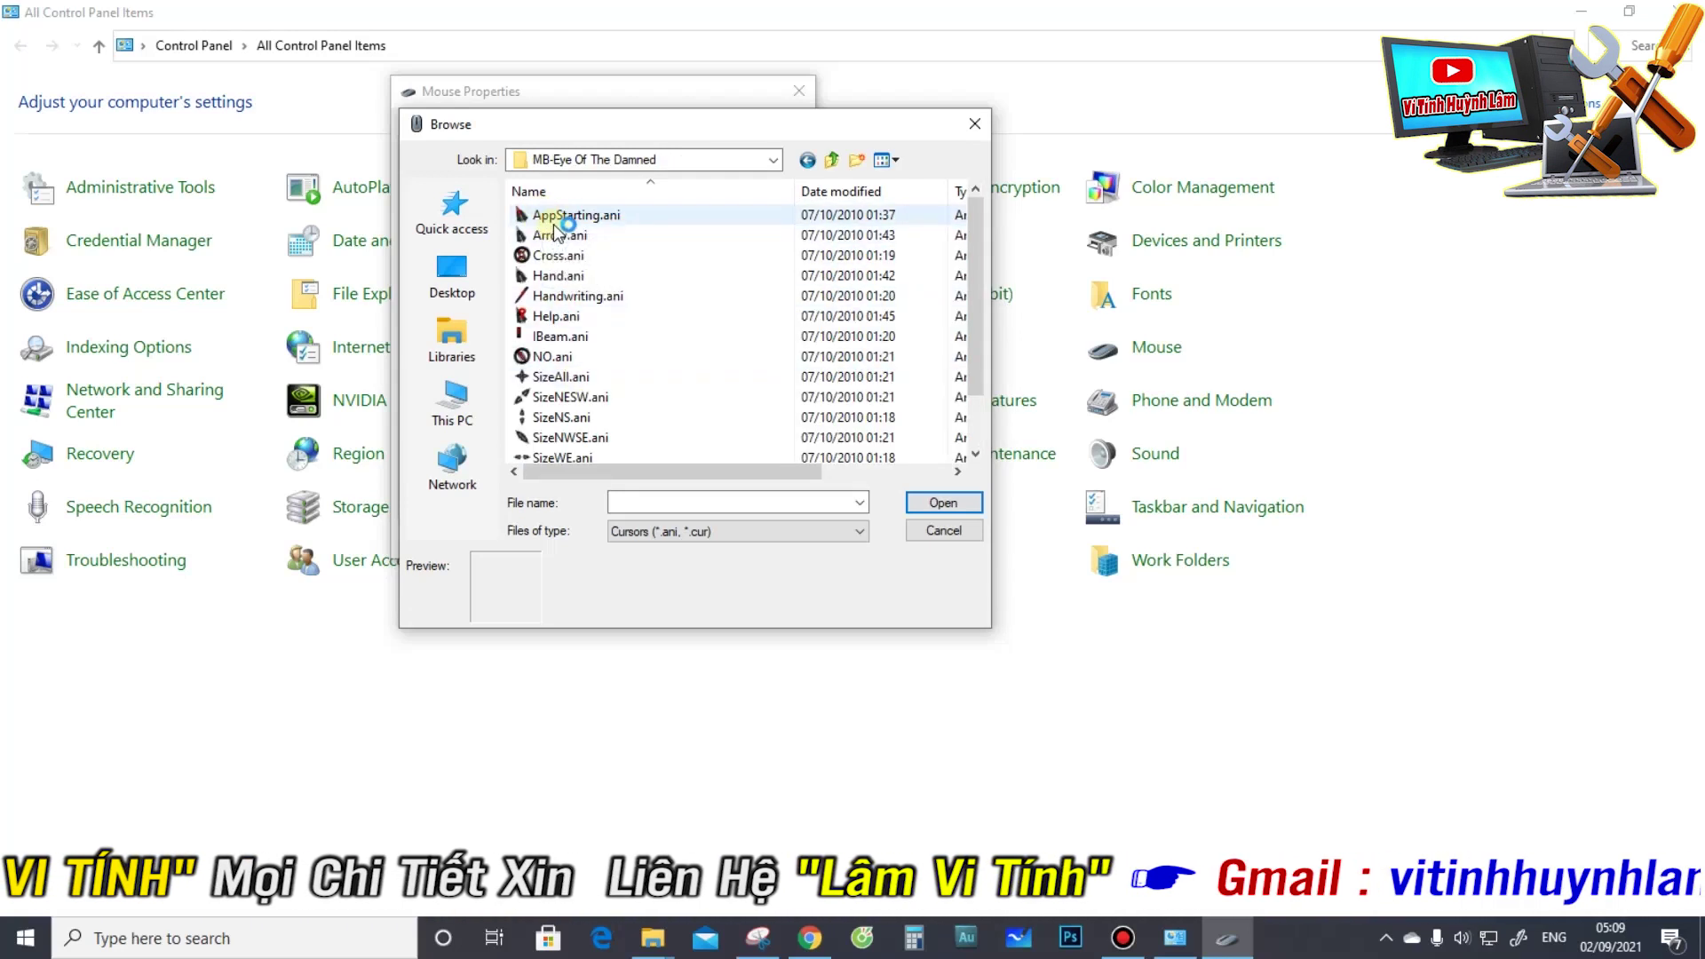
double_click(562, 217)
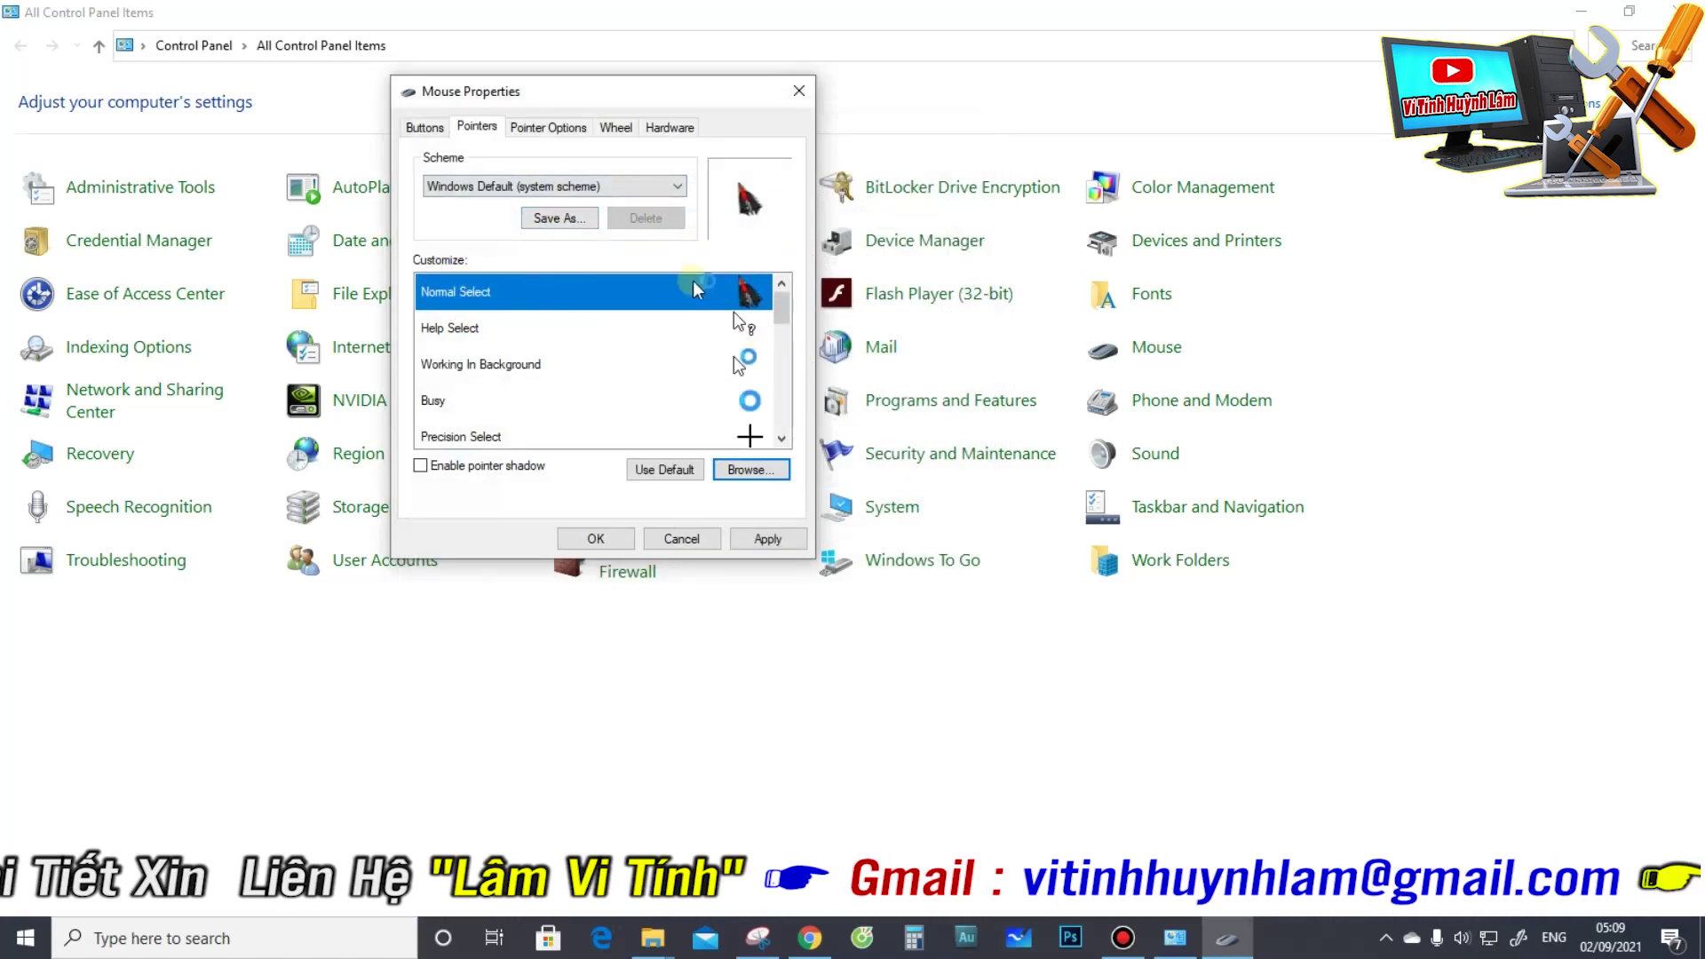
Step: Apply and confirm the pointer change, minimize Control Panel, and refresh the desktop
drag(552, 95, 487, 228)
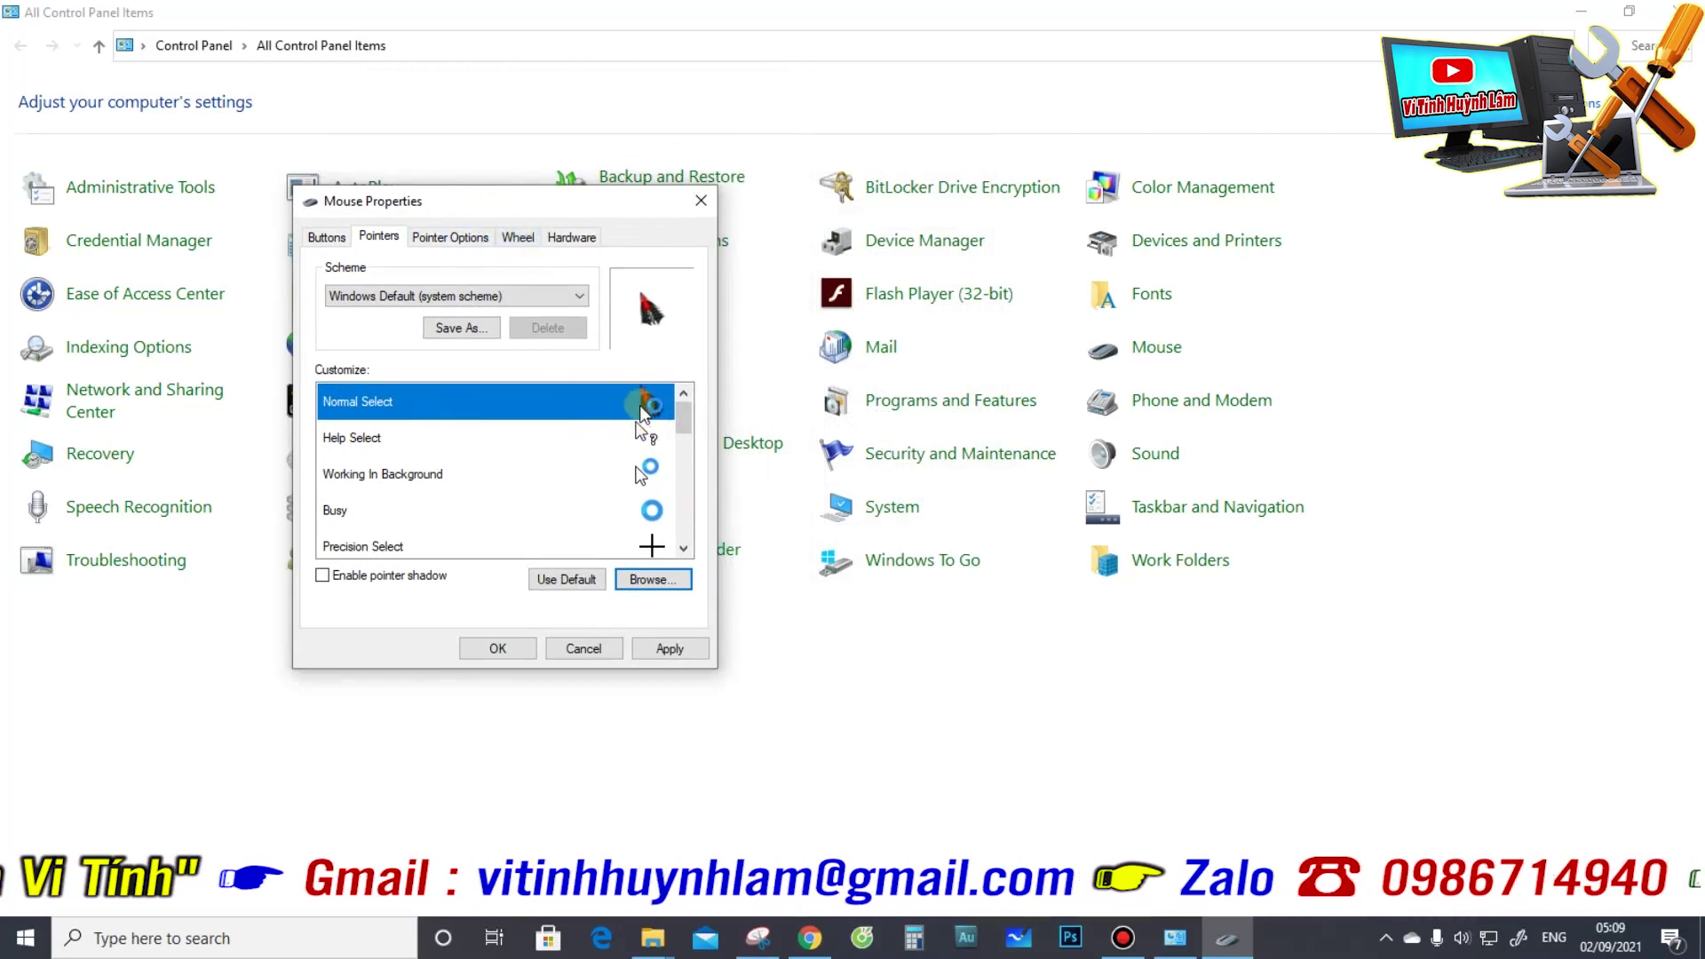
click(670, 649)
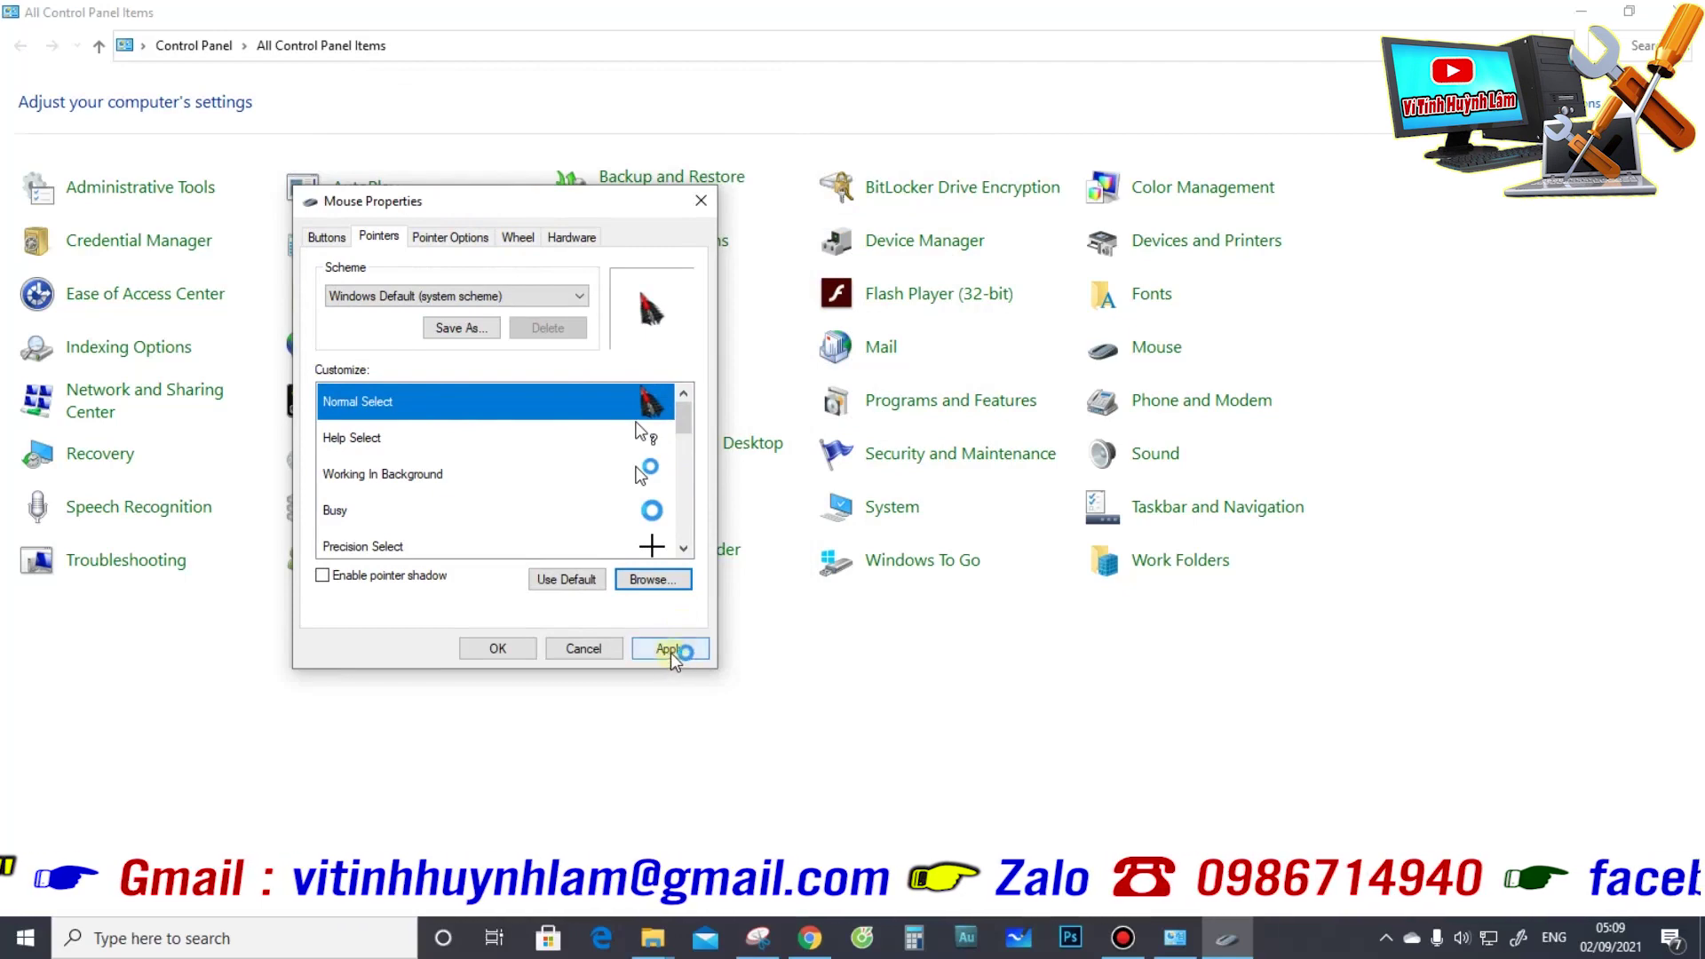
click(499, 649)
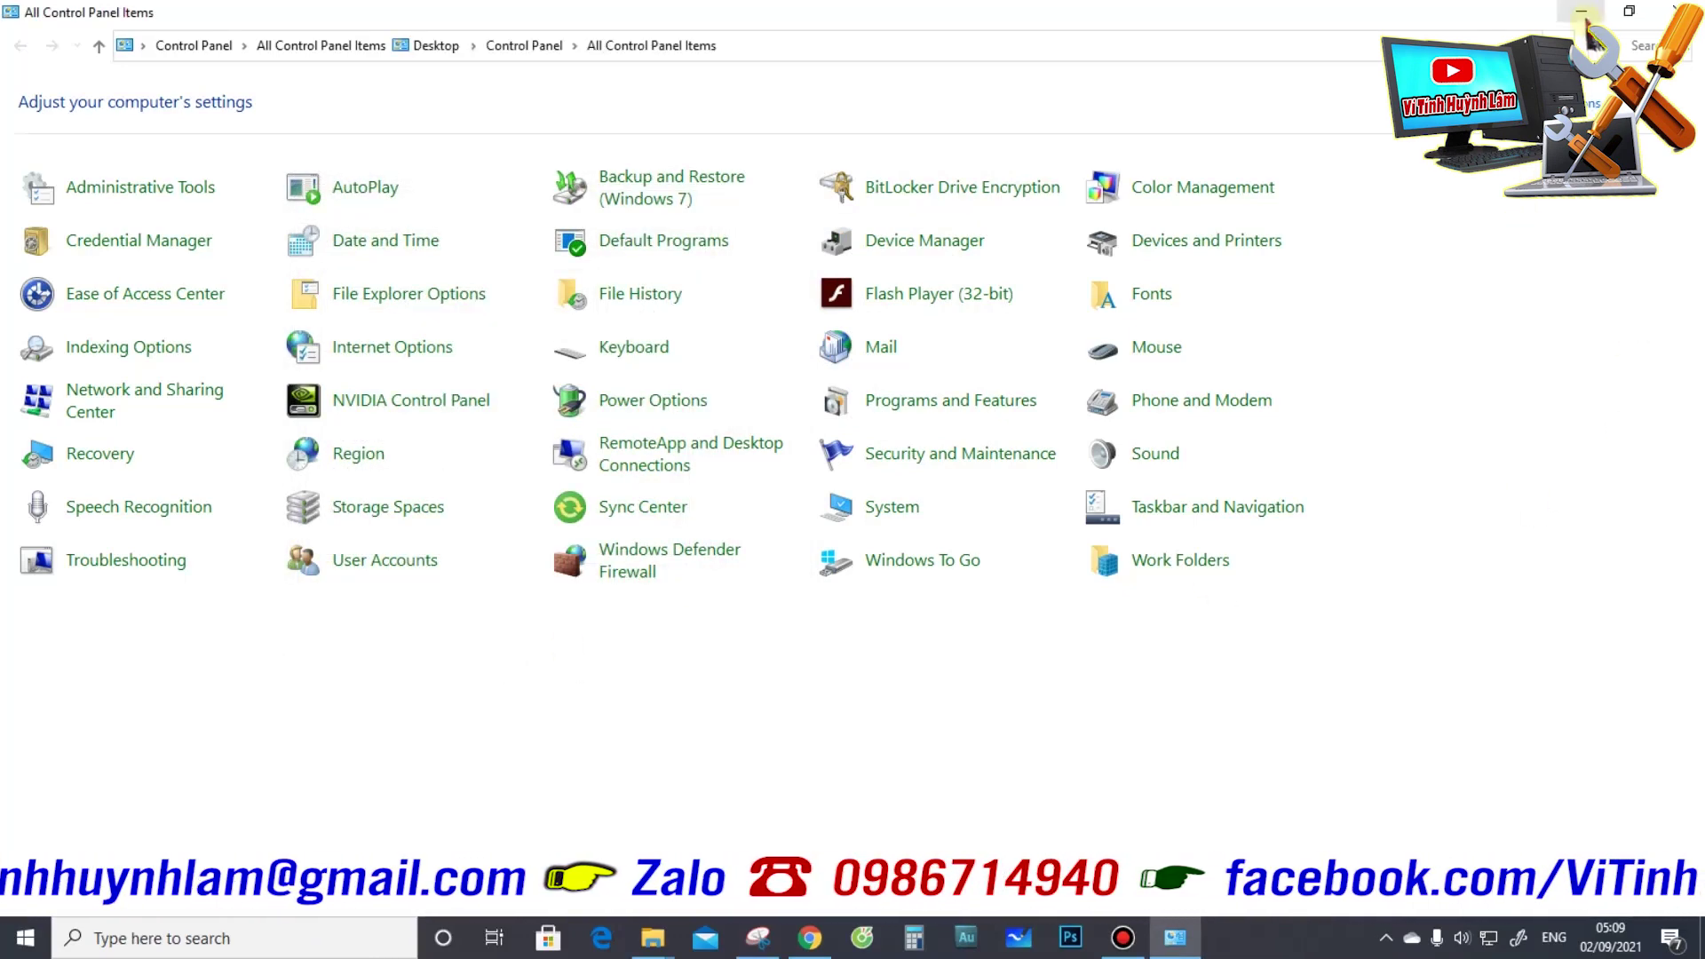
click(1581, 12)
right_click(1223, 169)
click(1280, 230)
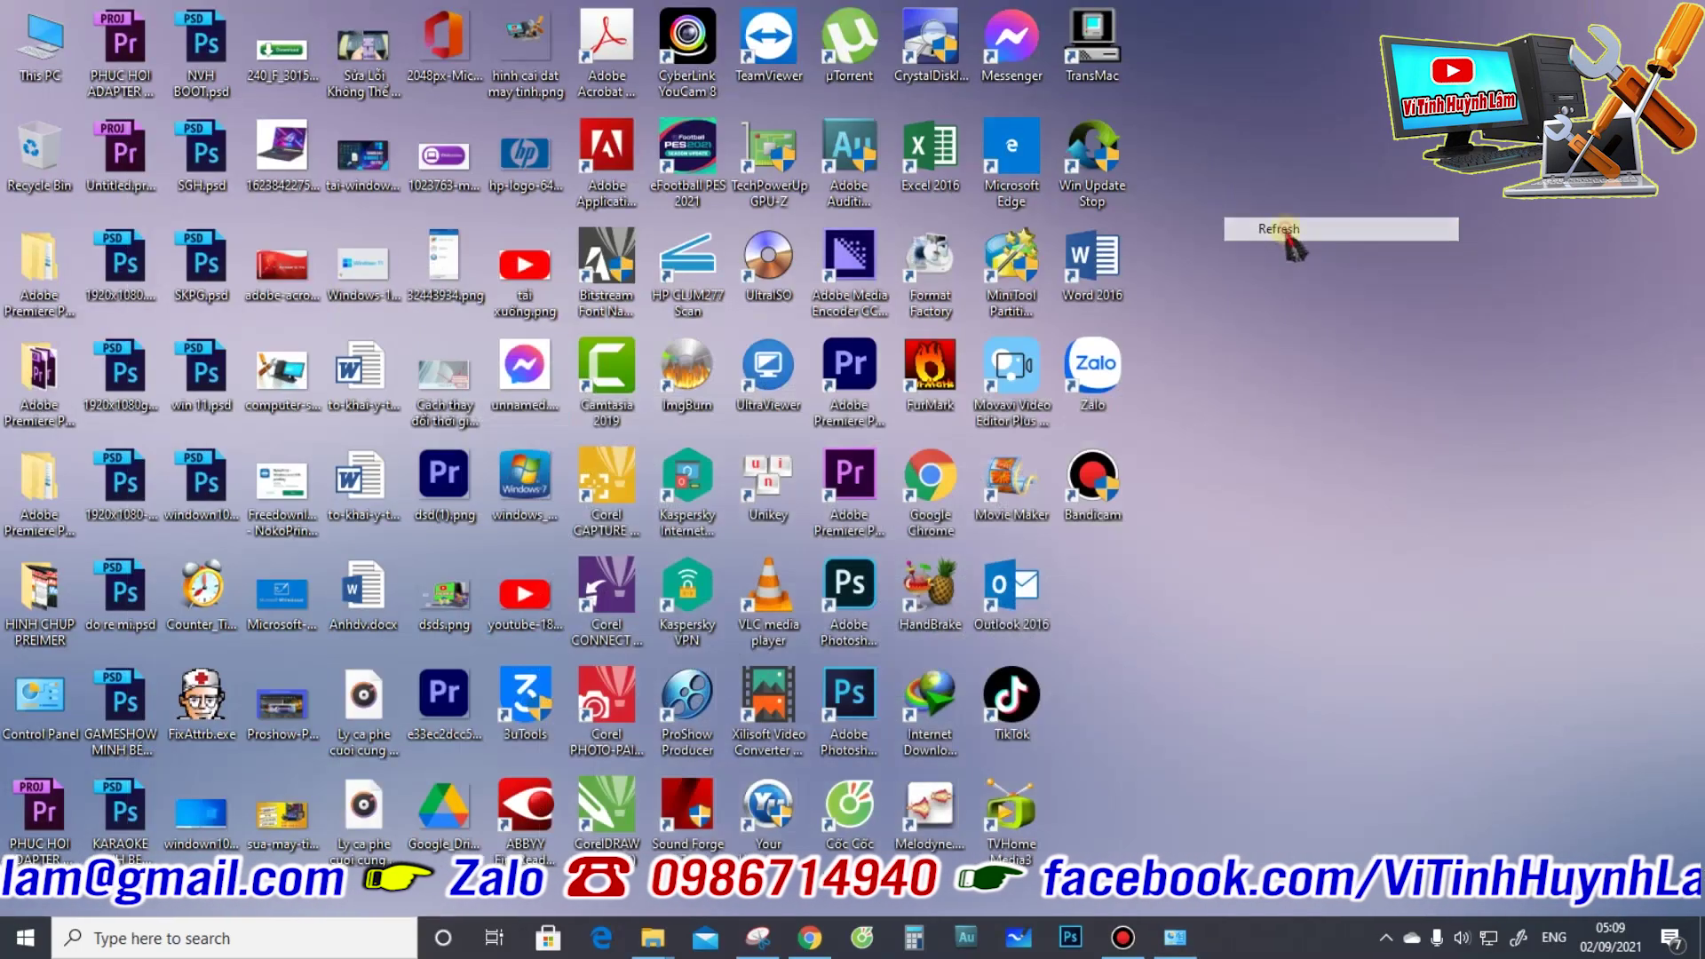
Step: Go to the Night Diamond v3.0 Amber Orange page in Chrome and start DeviantArt sign-up
click(811, 941)
scroll(1149, 506, down, 3)
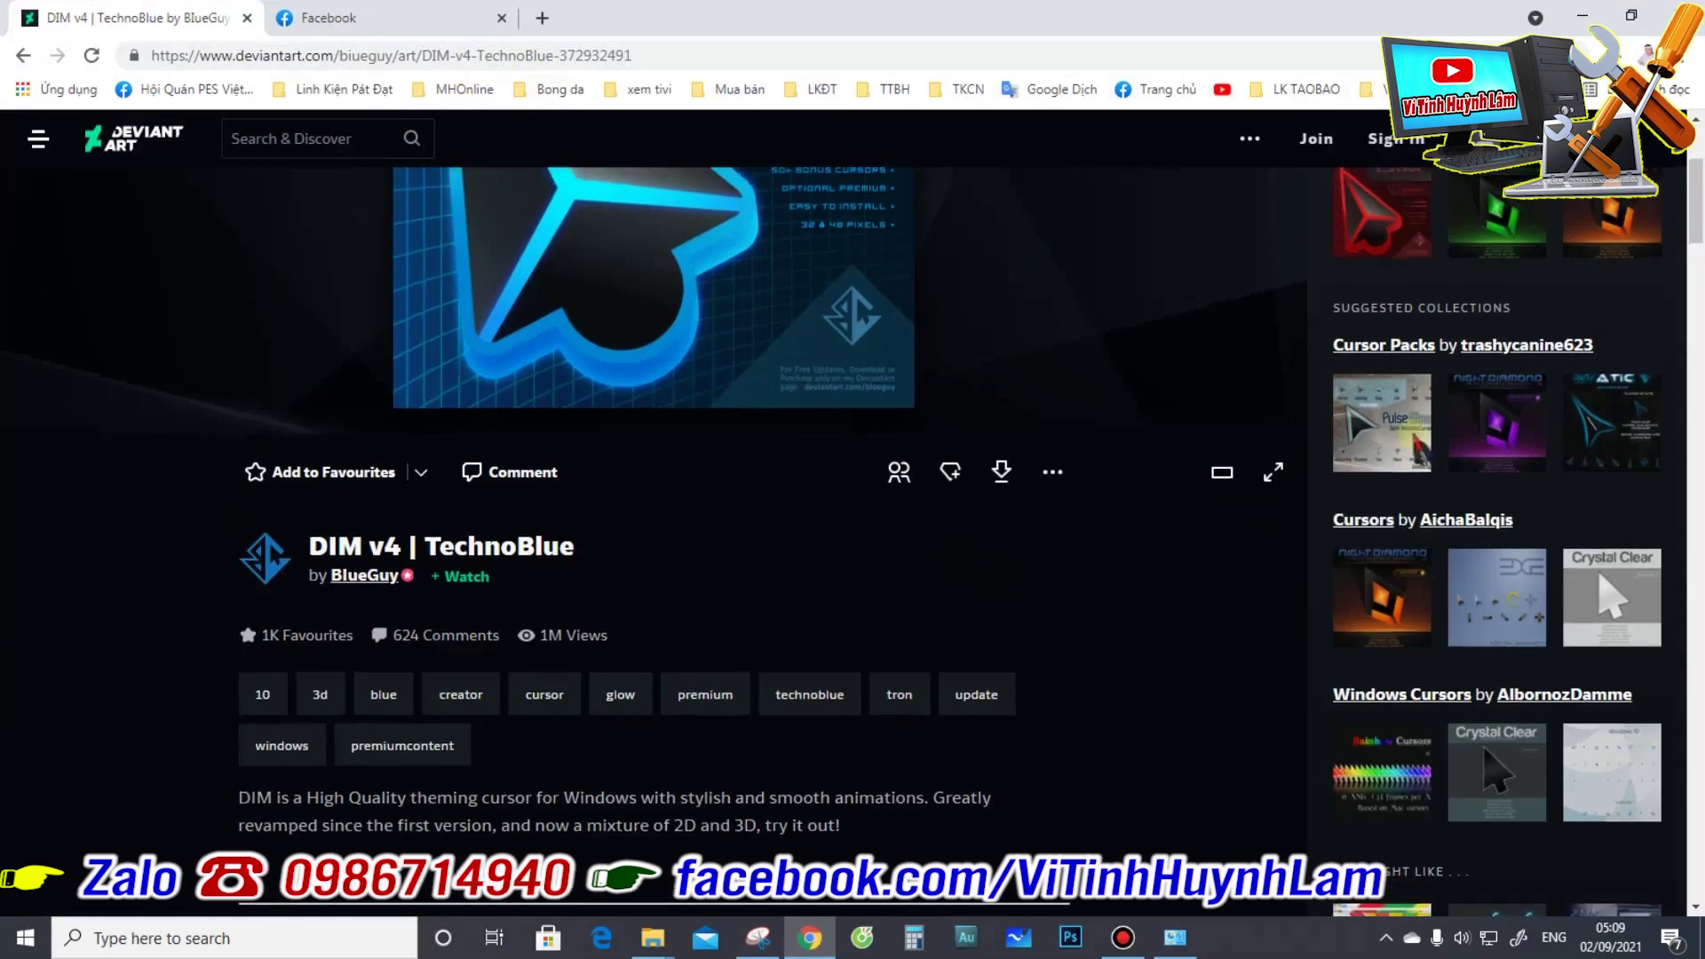
scroll(1415, 451, up, 3)
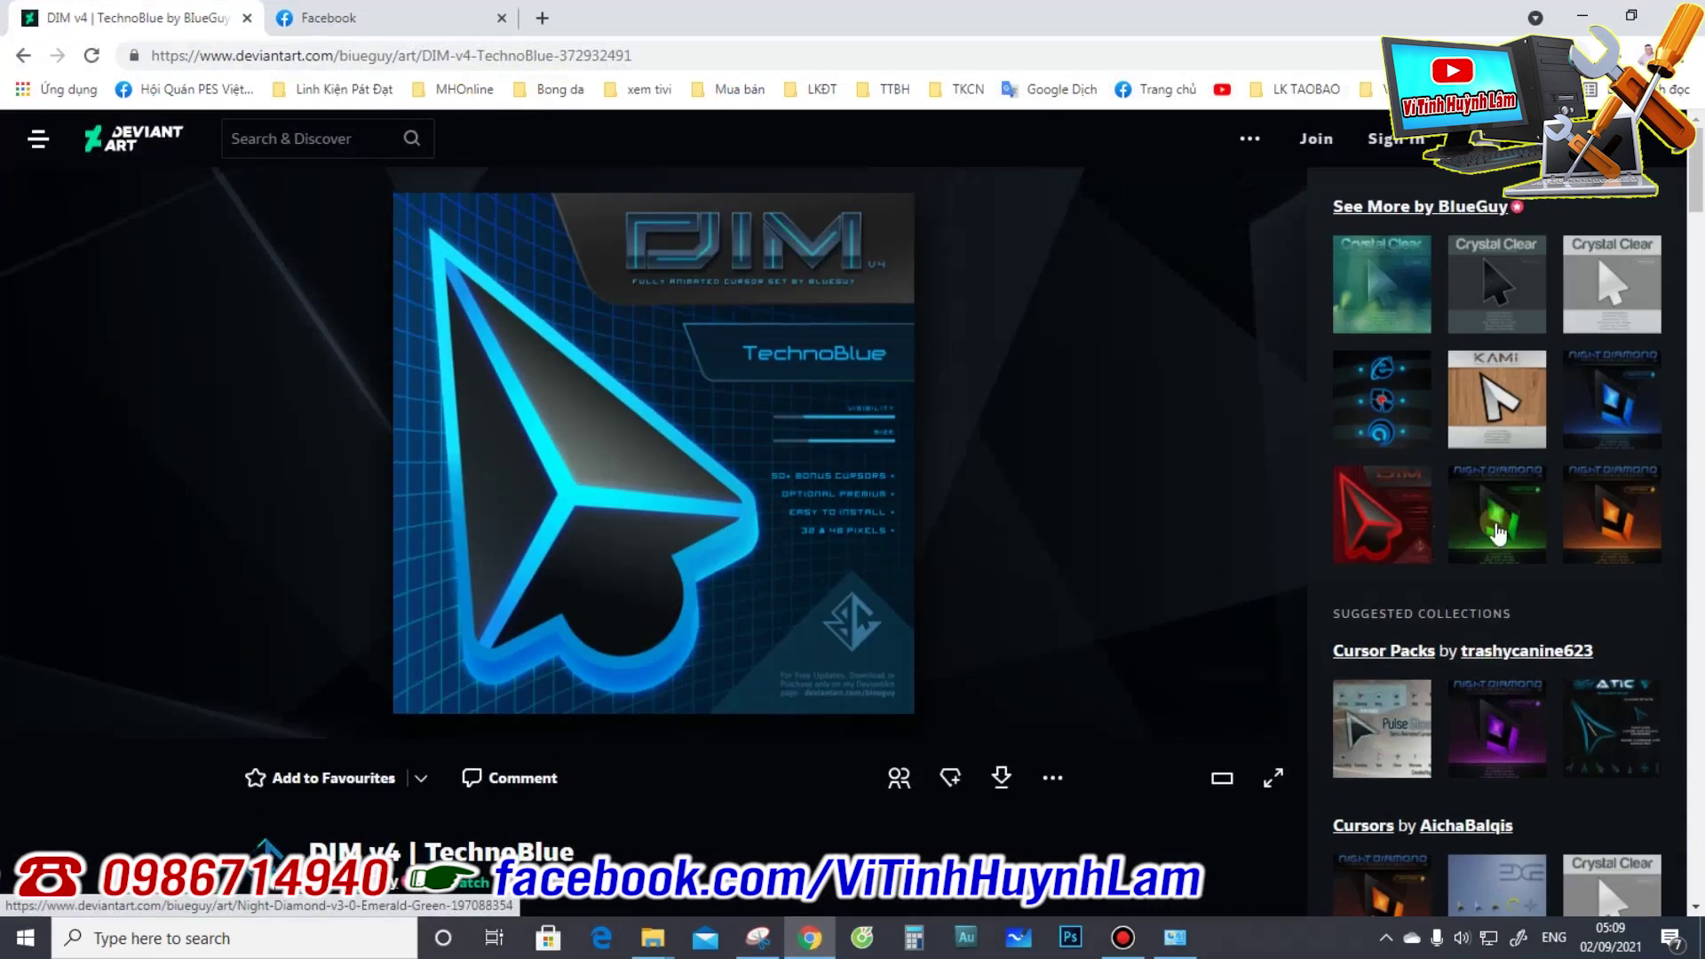
click(1612, 532)
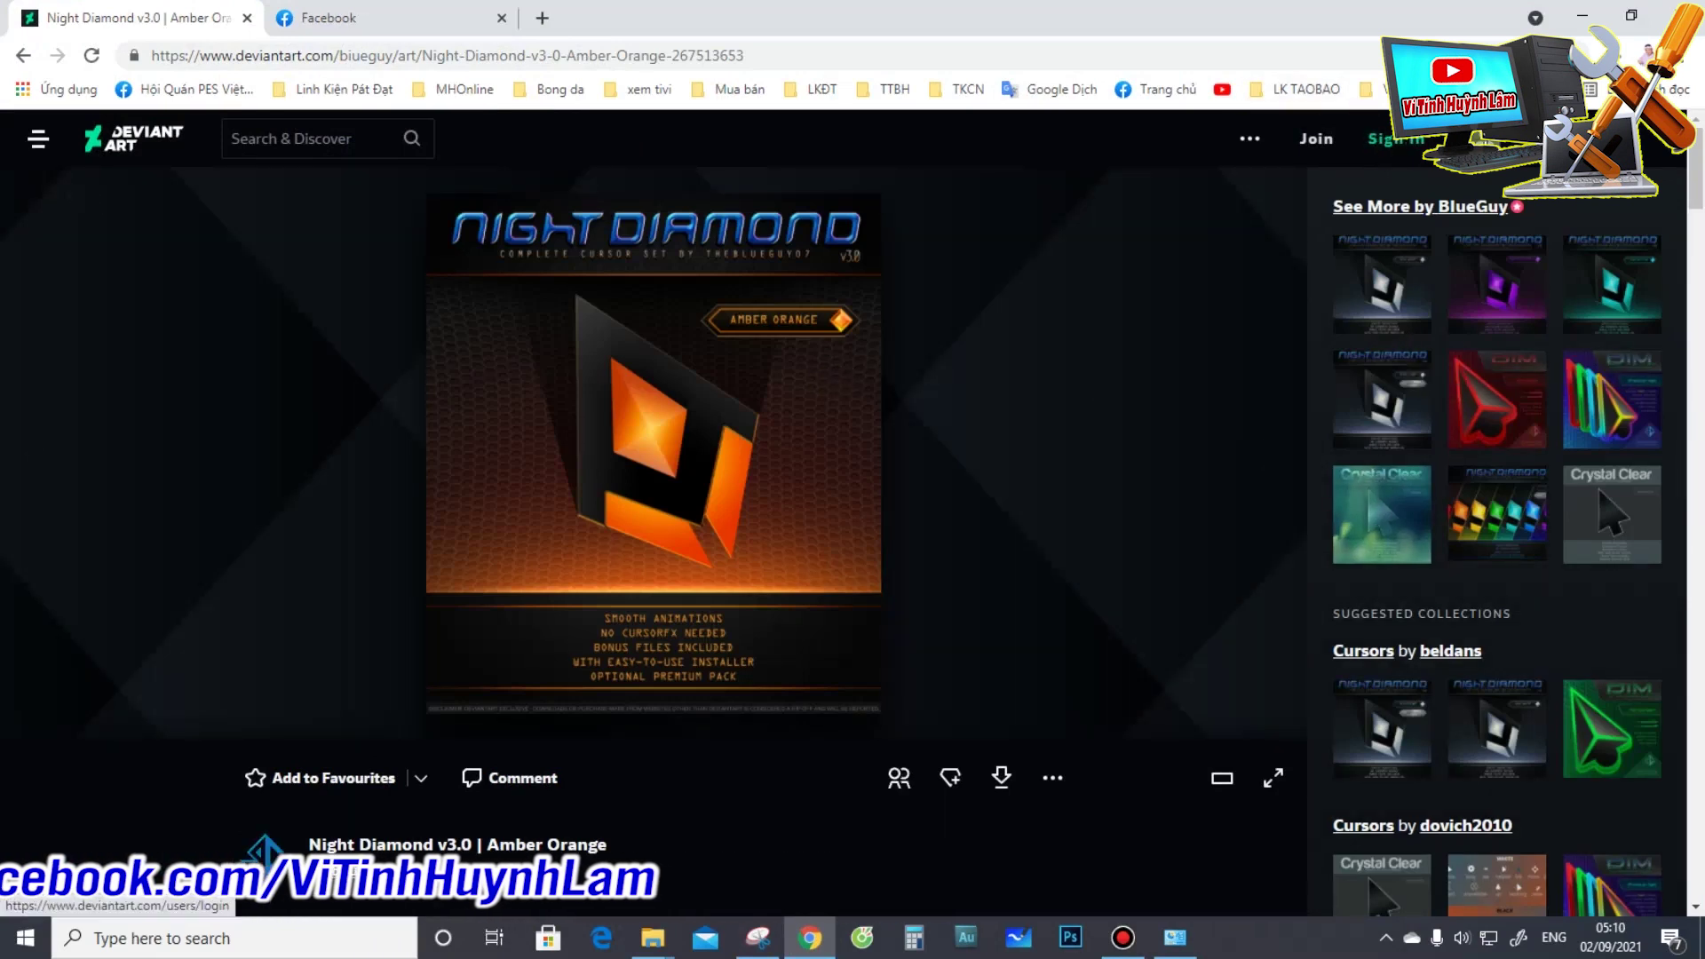
click(1249, 139)
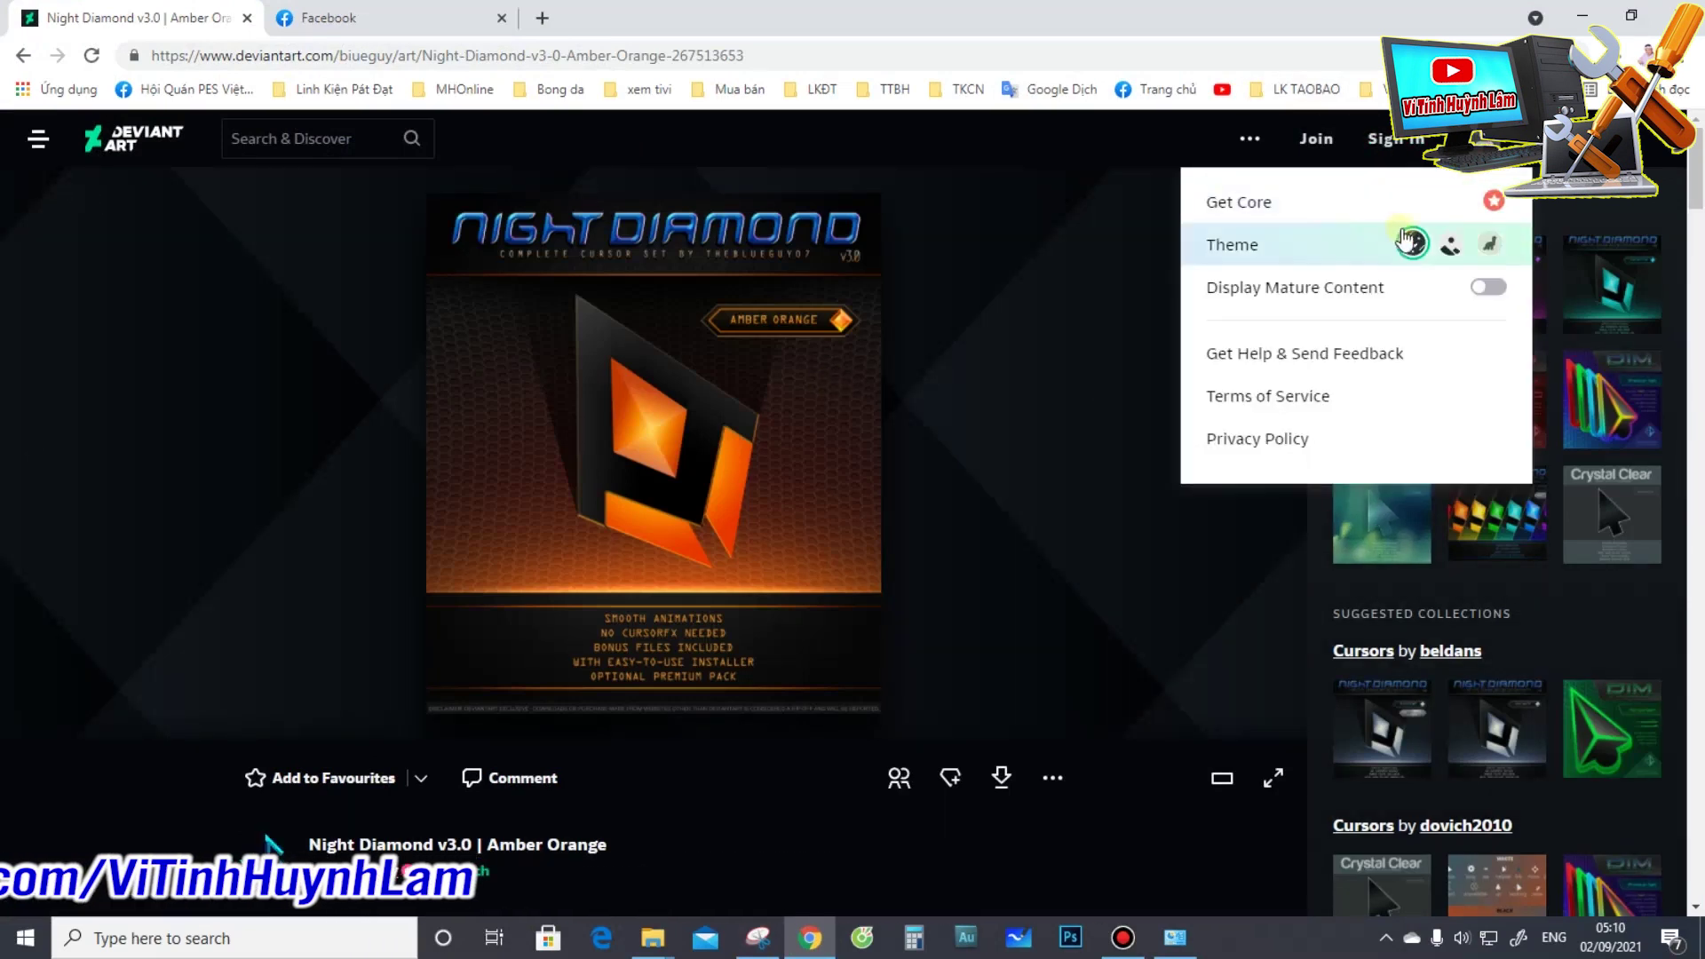
click(924, 182)
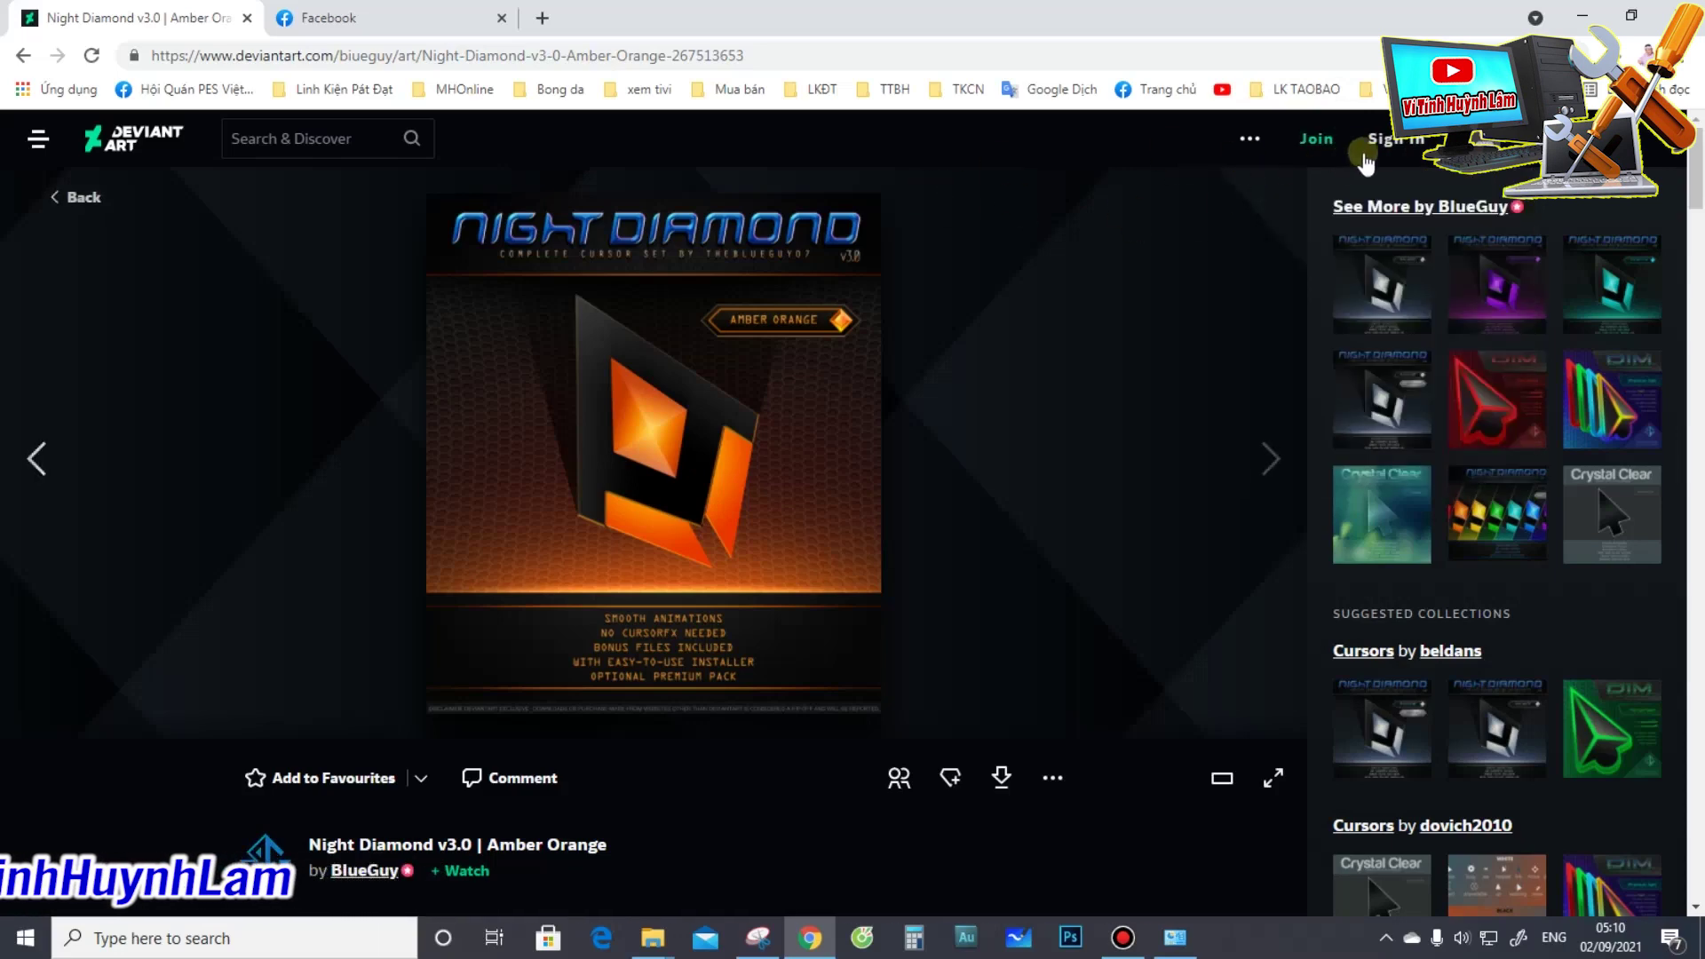
click(1317, 140)
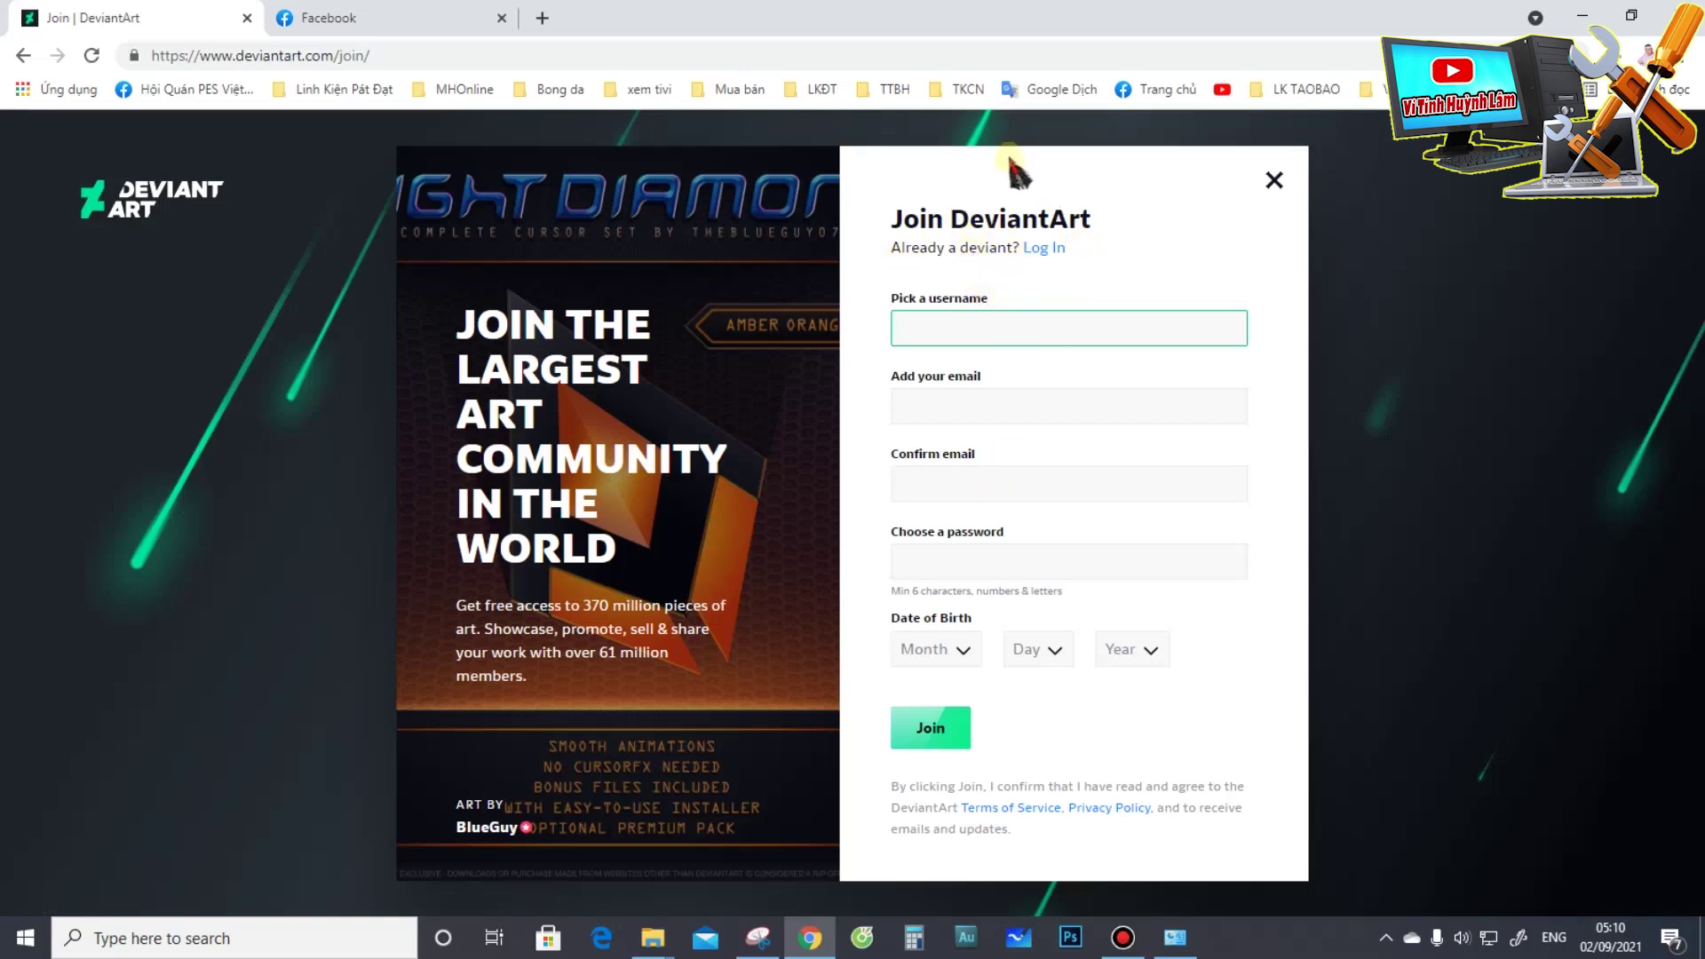
Step: Try the Join form's username, email and password fields, then close the form
drag(1012, 168, 1028, 146)
click(1146, 197)
click(1037, 415)
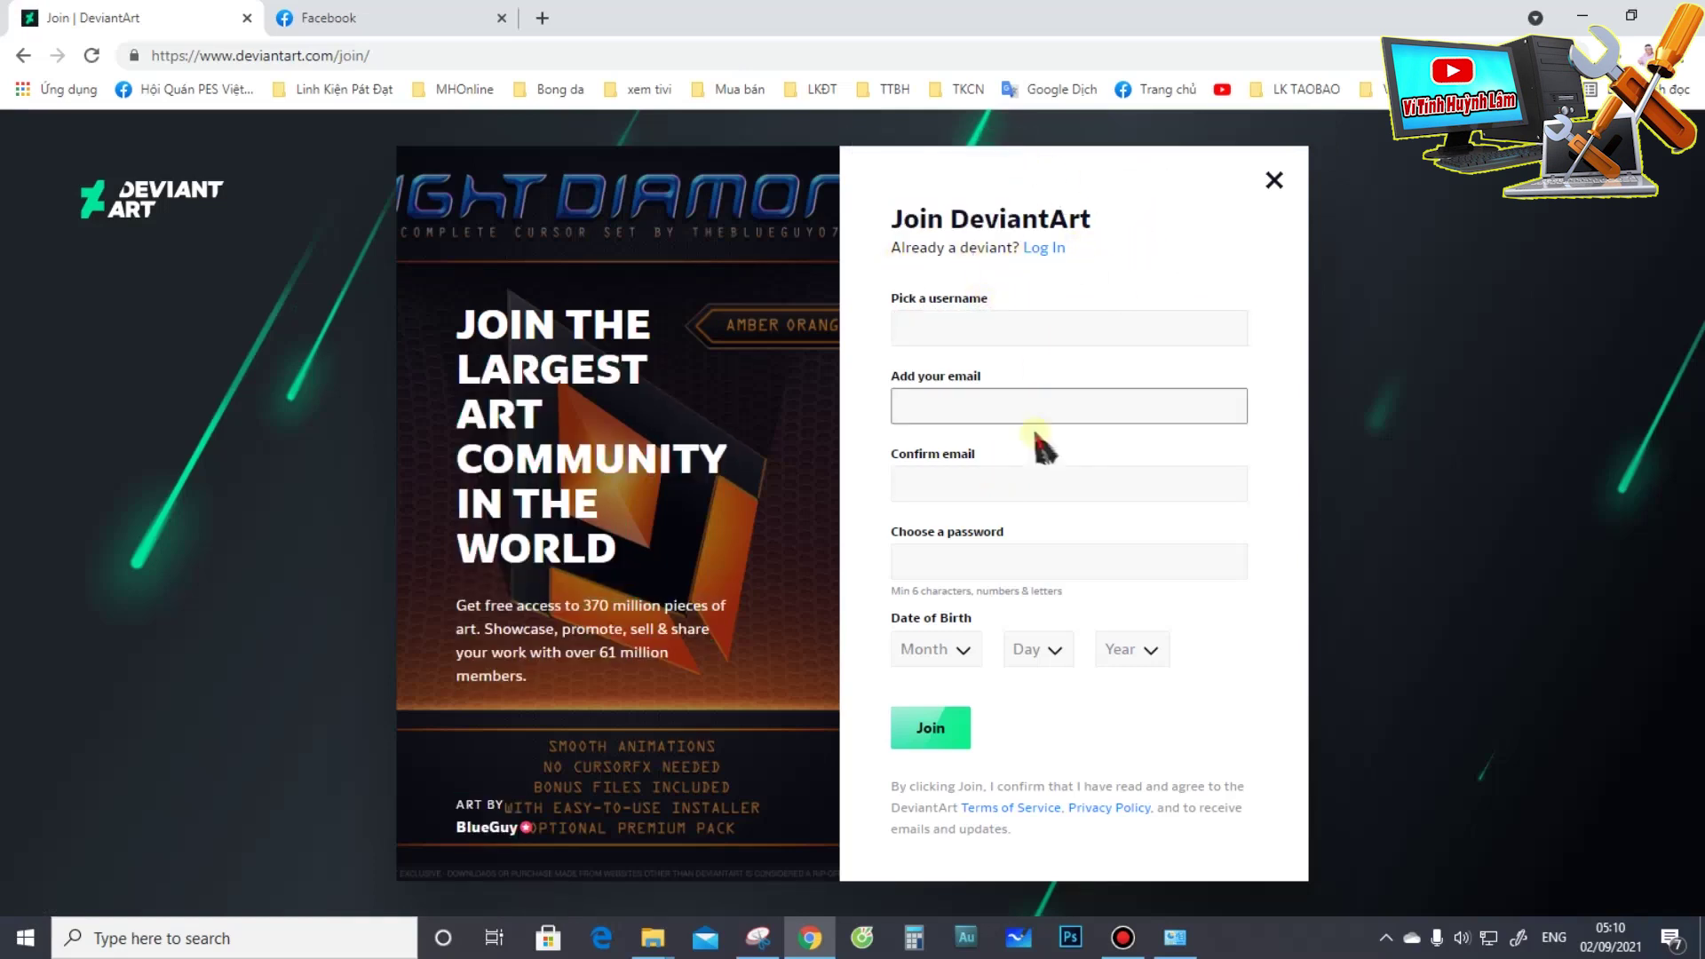
click(980, 330)
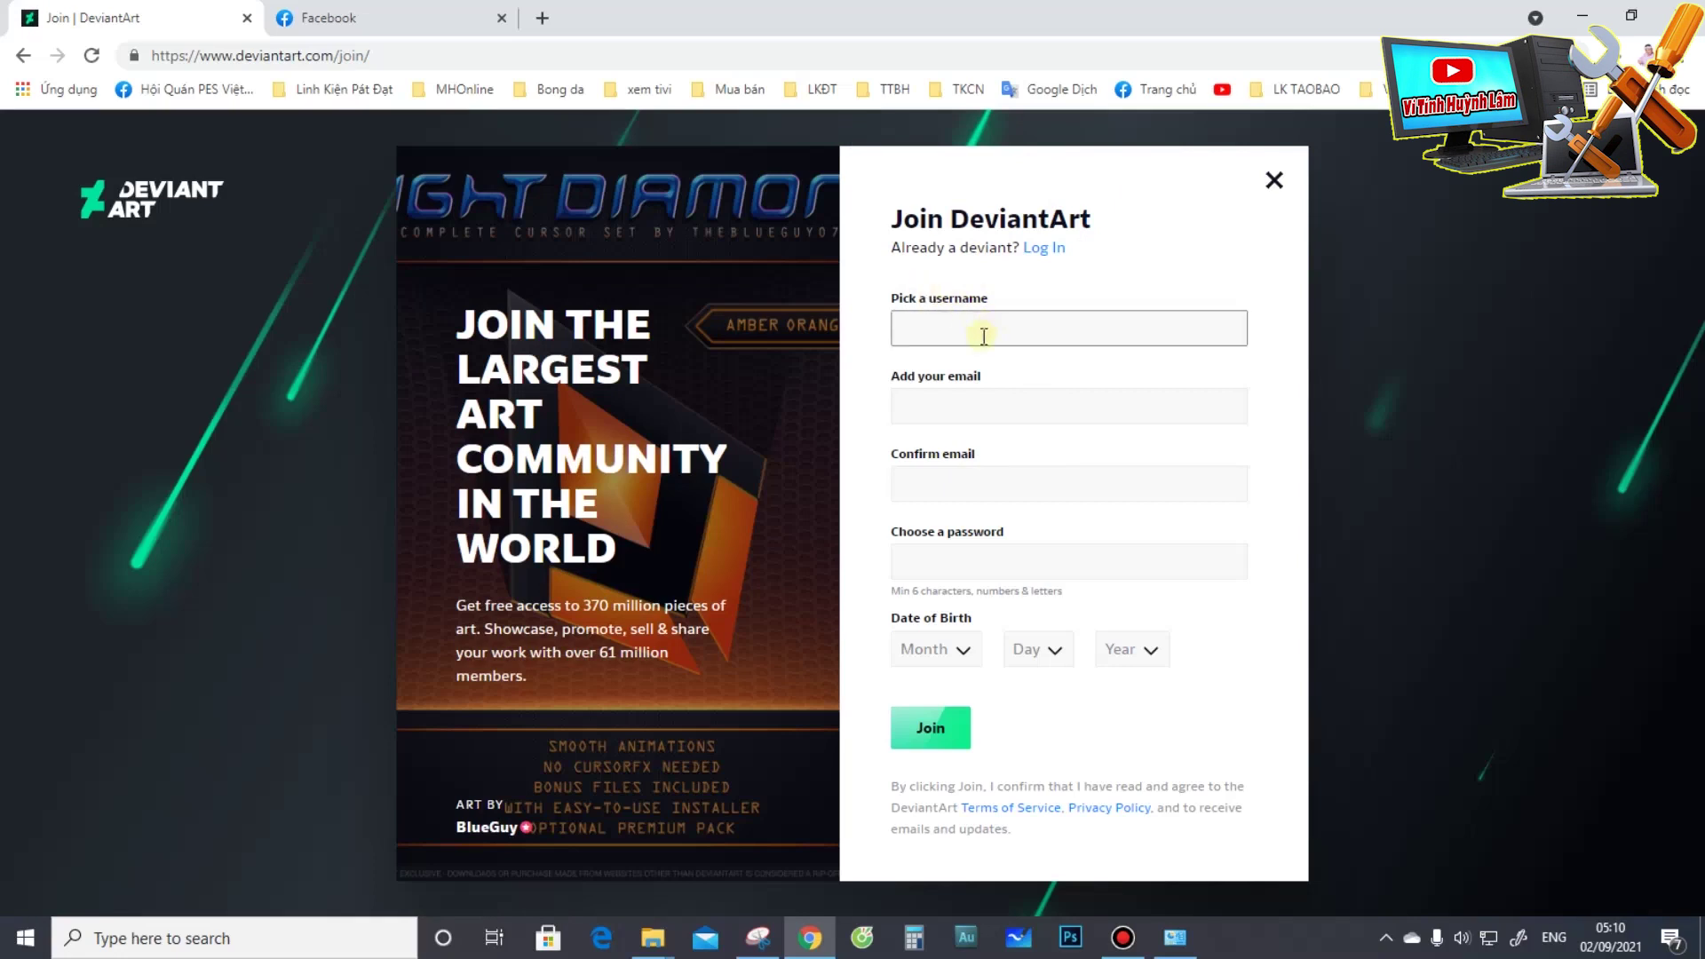
click(963, 402)
click(966, 564)
click(937, 777)
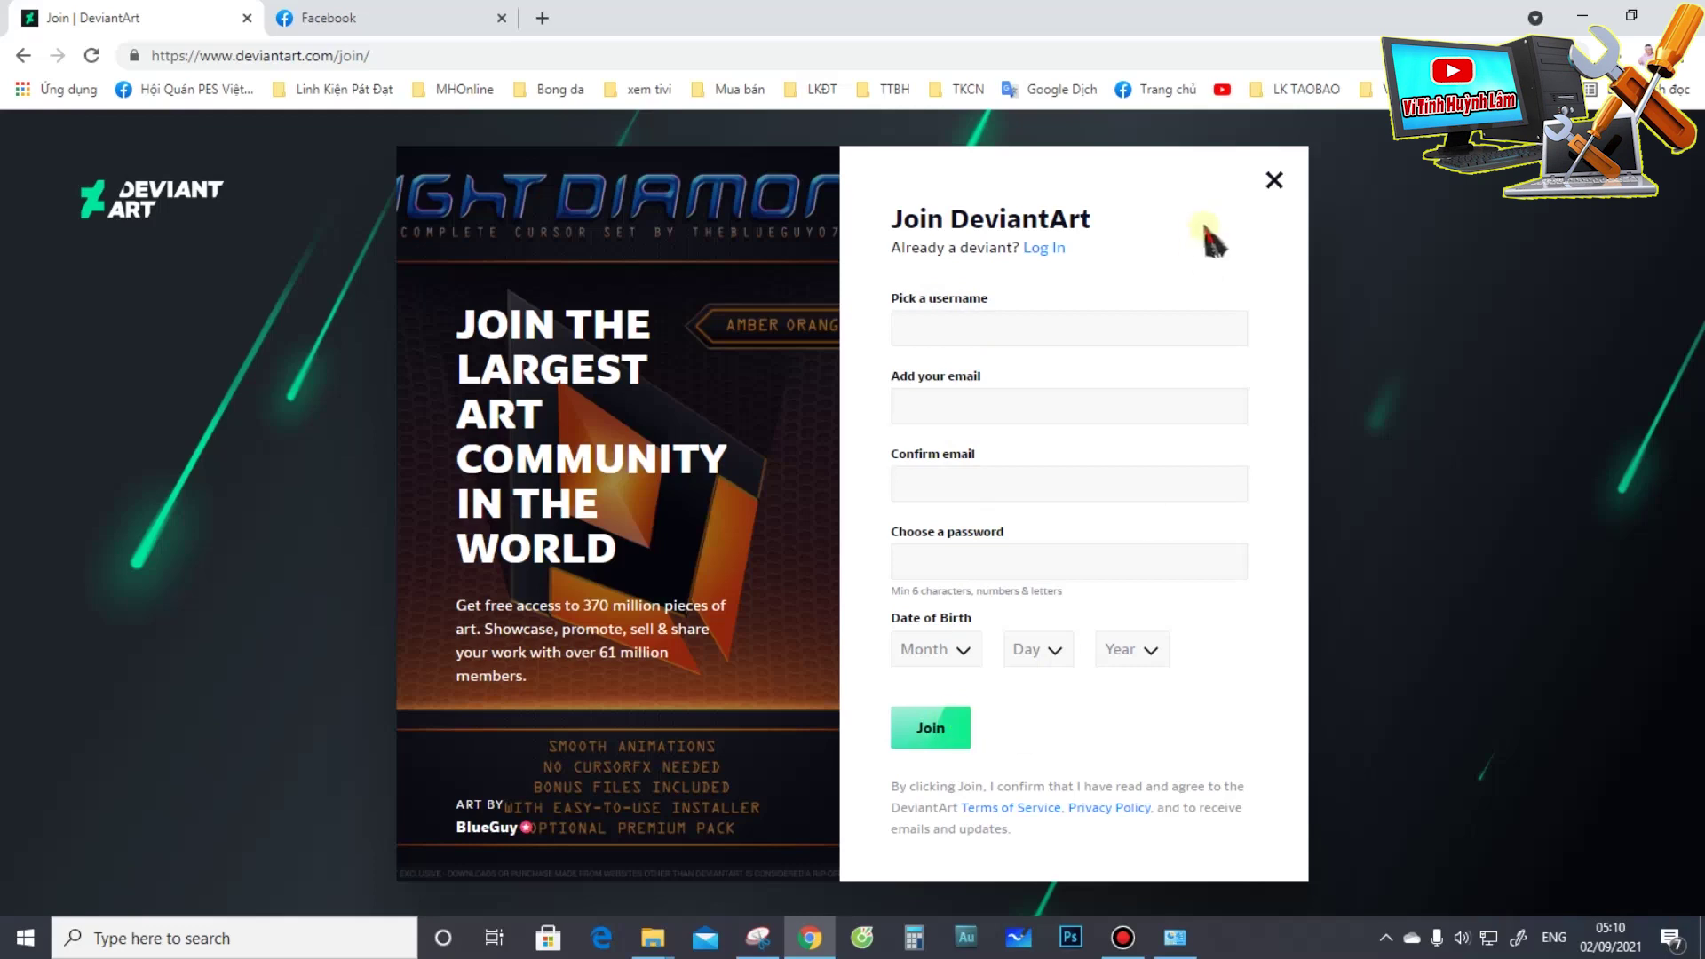
click(1275, 181)
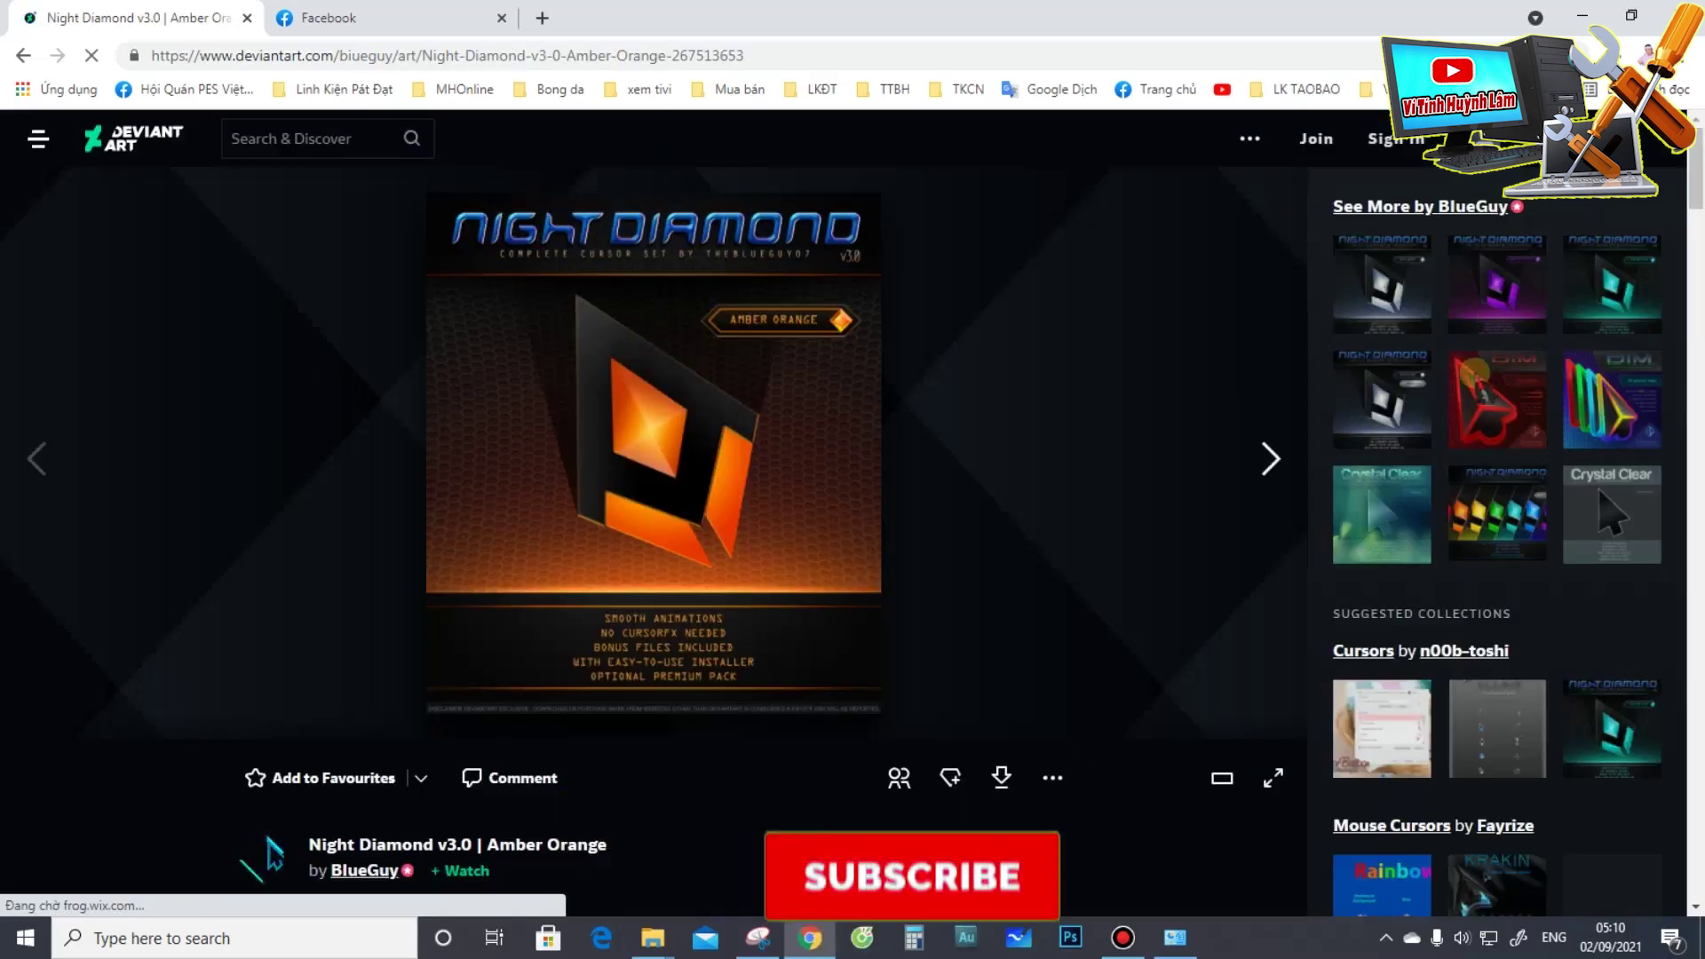
Step: Download the DIM v4 InfraRed cursor pack
scroll(1522, 345, down, 2)
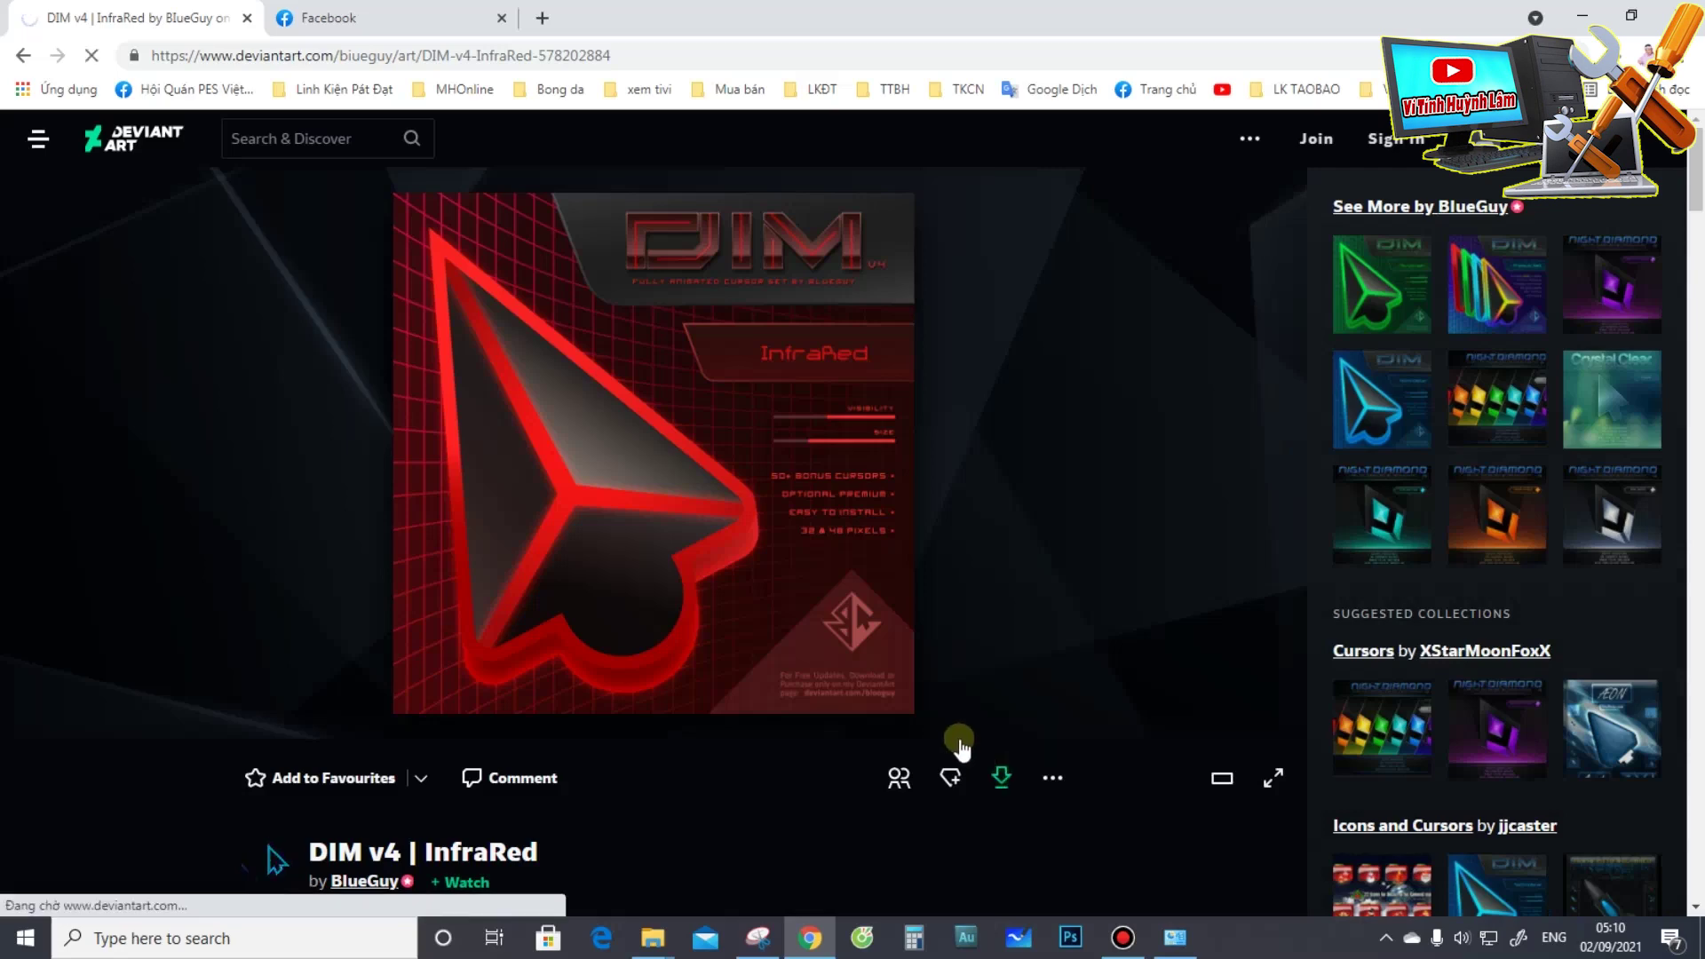
scroll(968, 751, down, 1)
click(1012, 676)
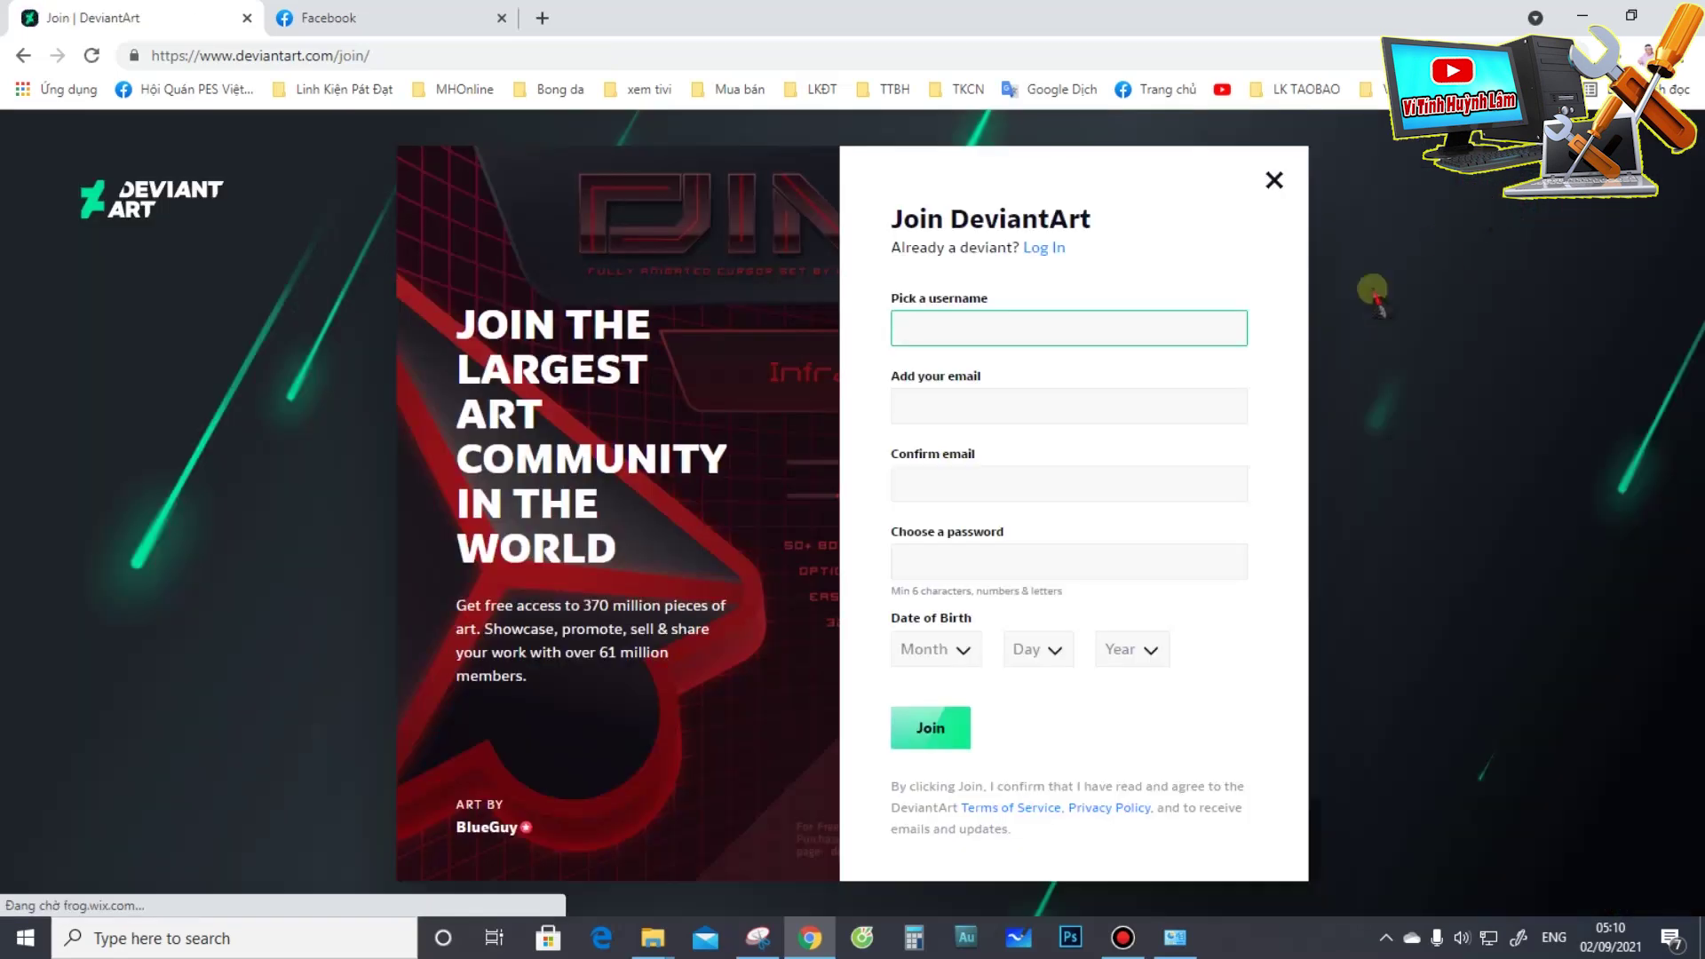
Step: Log in to DeviantArt with the saved username and the account password
click(1044, 249)
click(968, 377)
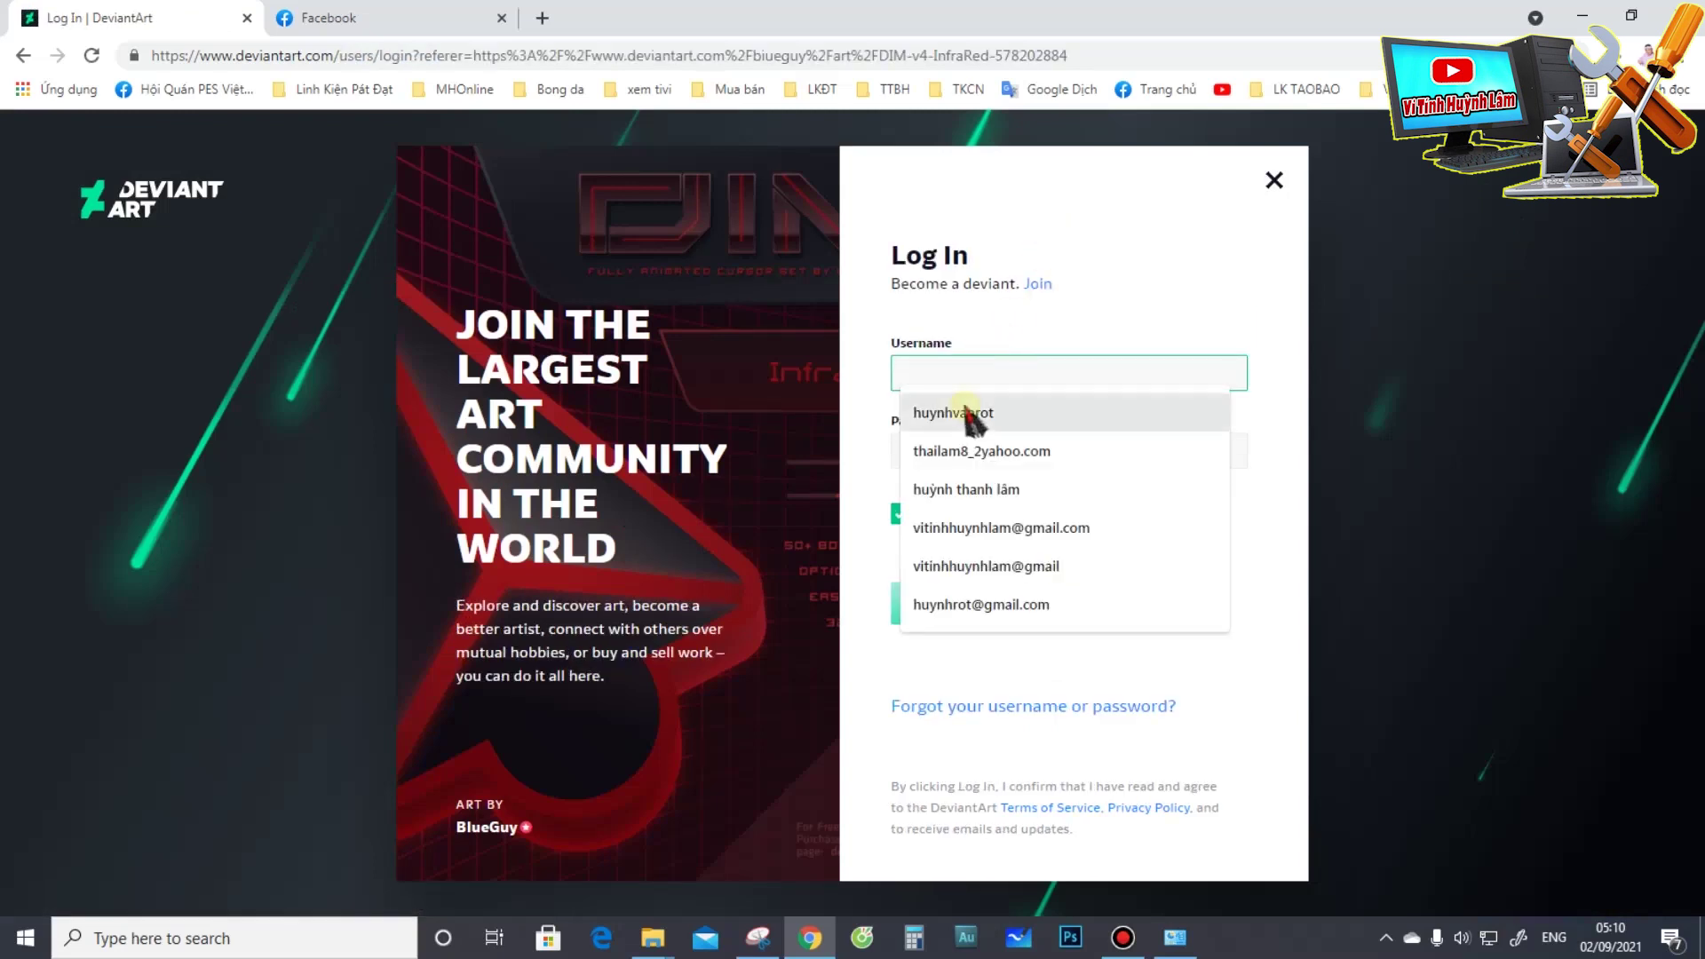
click(1030, 268)
click(939, 364)
text(huynh)
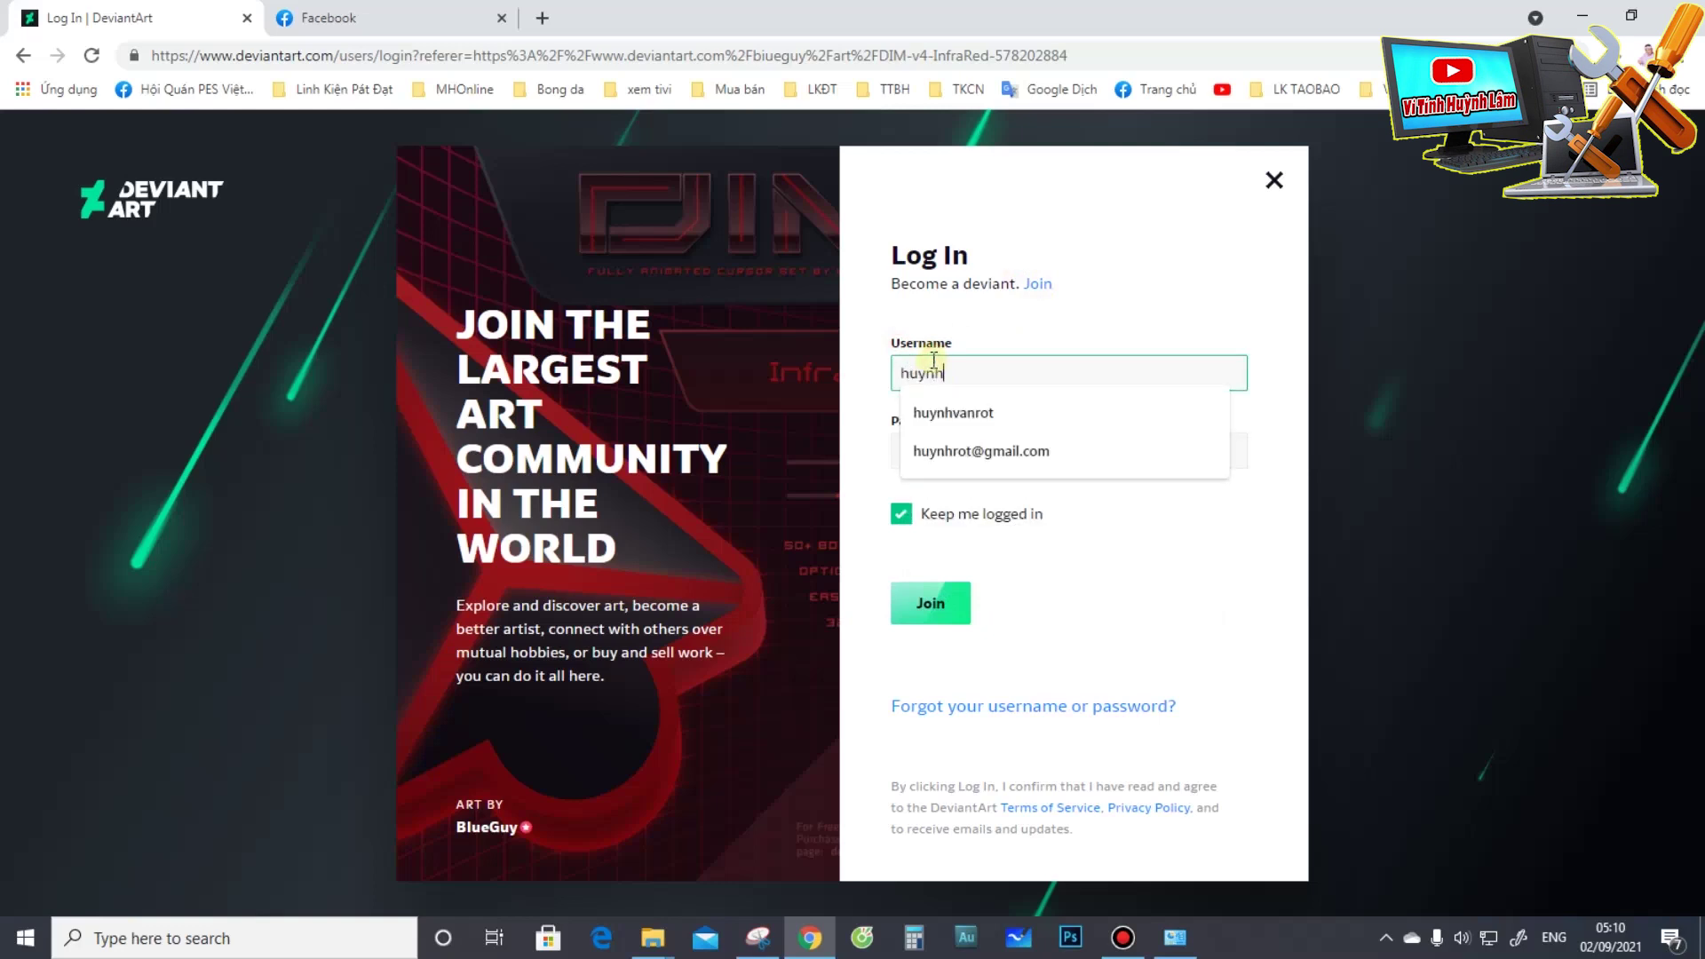
text(rot)
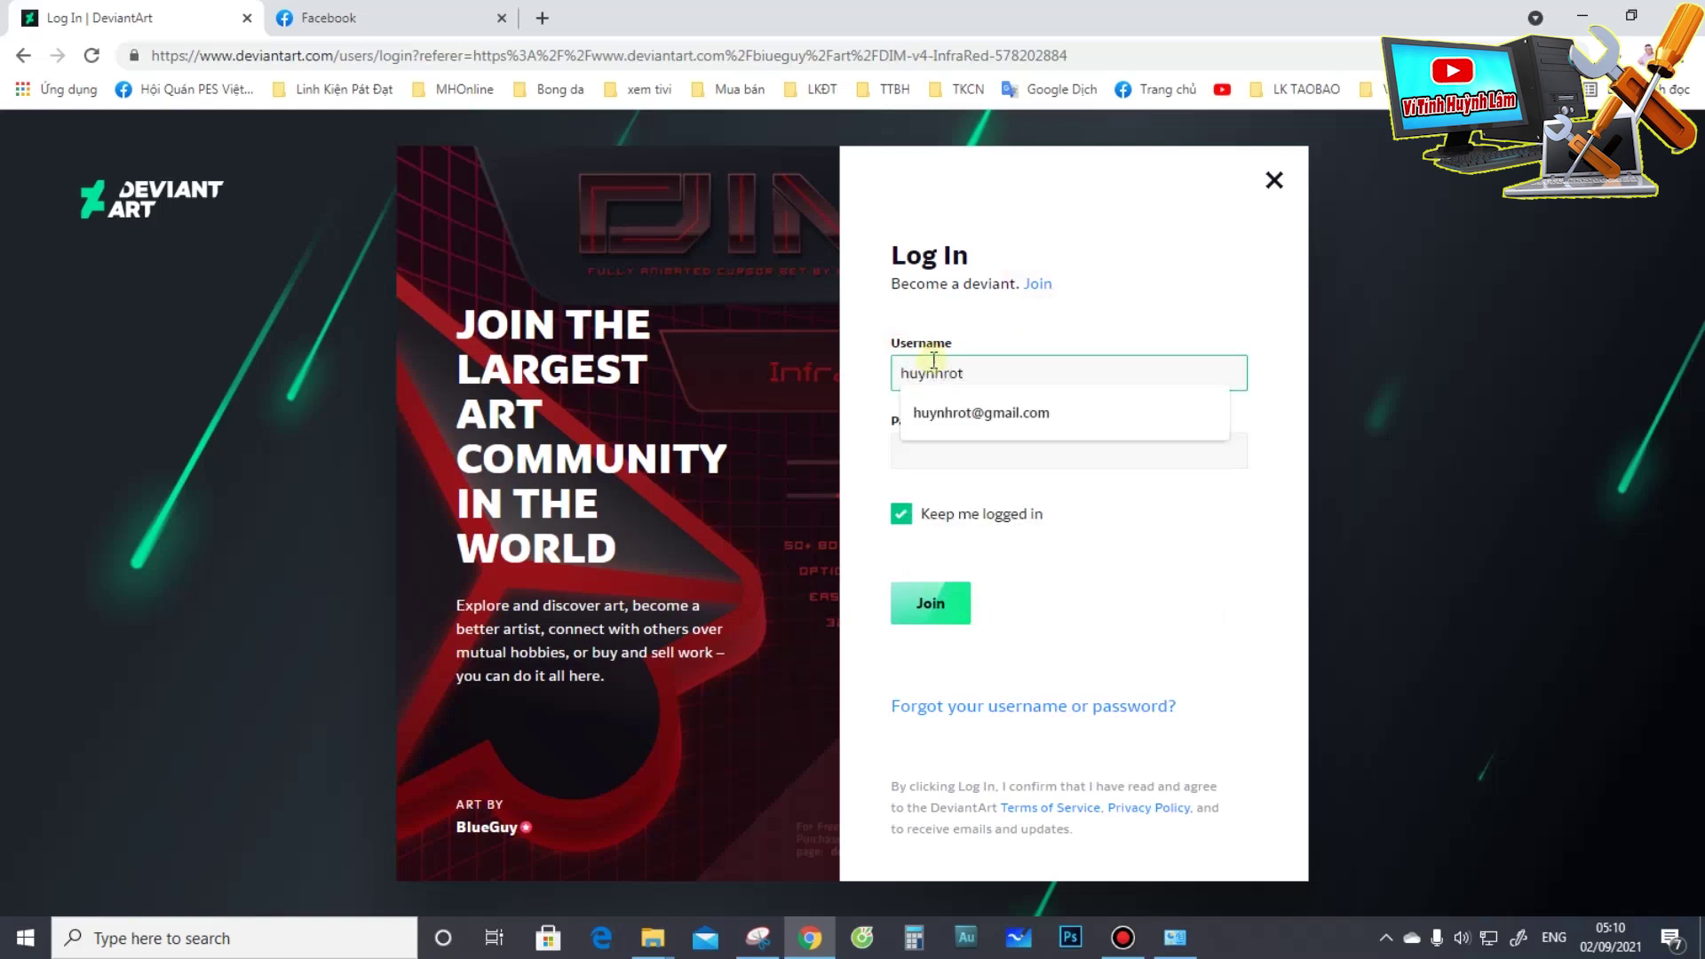
click(995, 413)
click(969, 444)
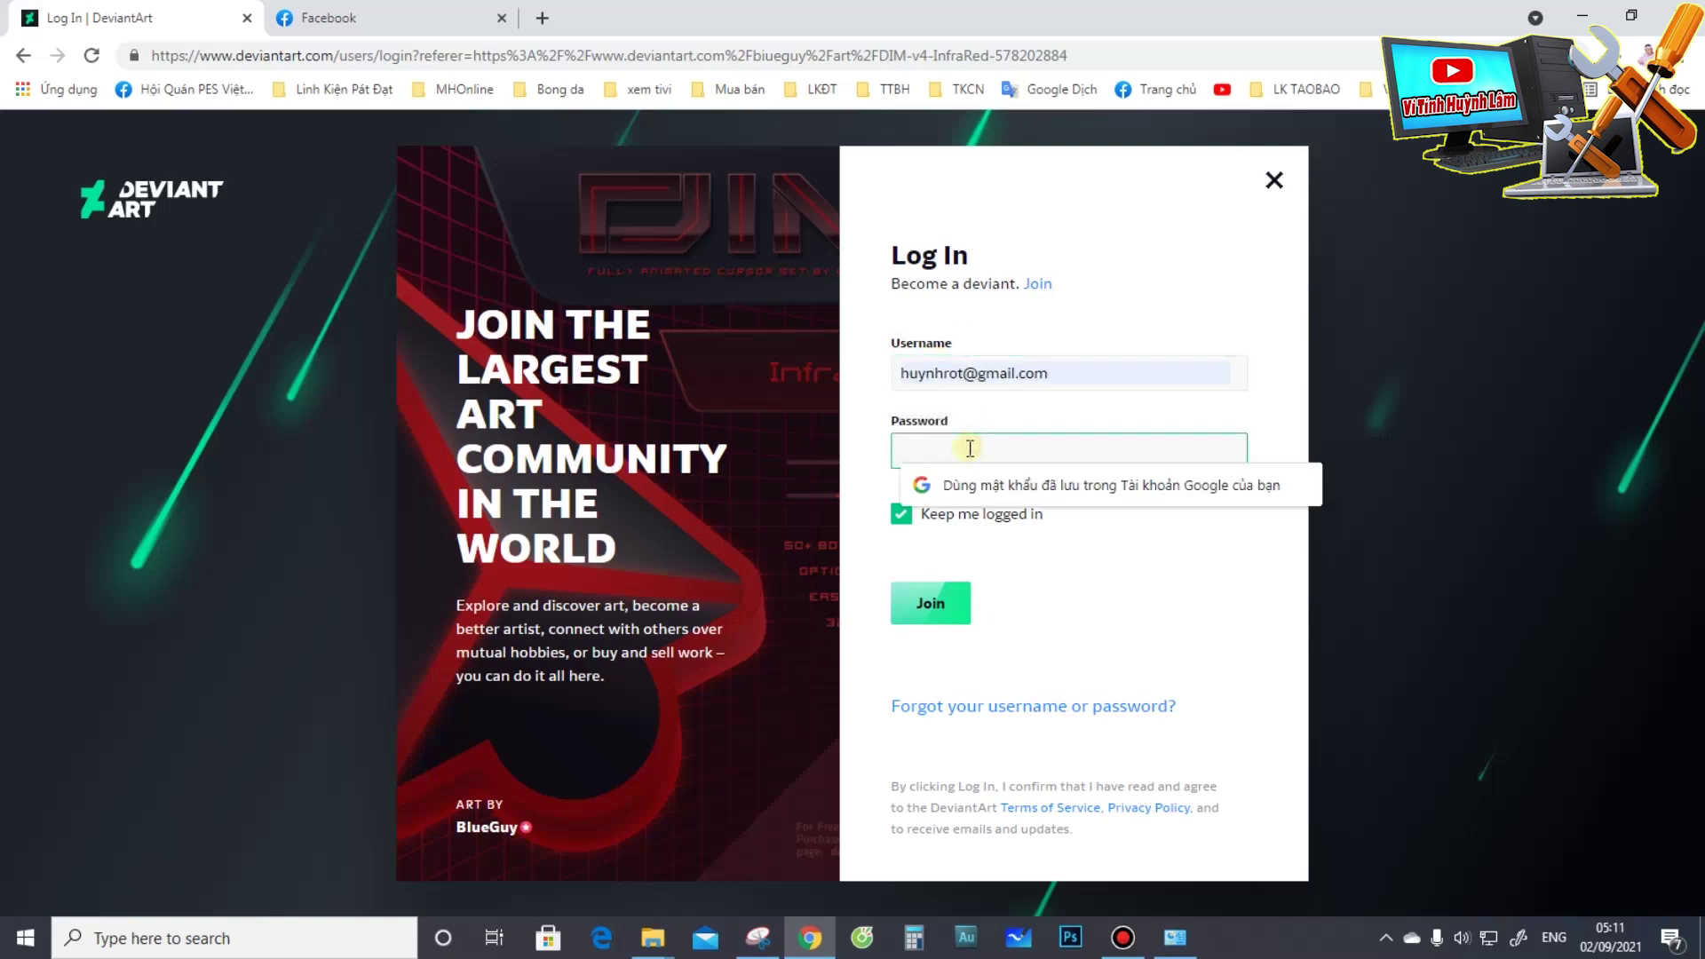
text(•••)
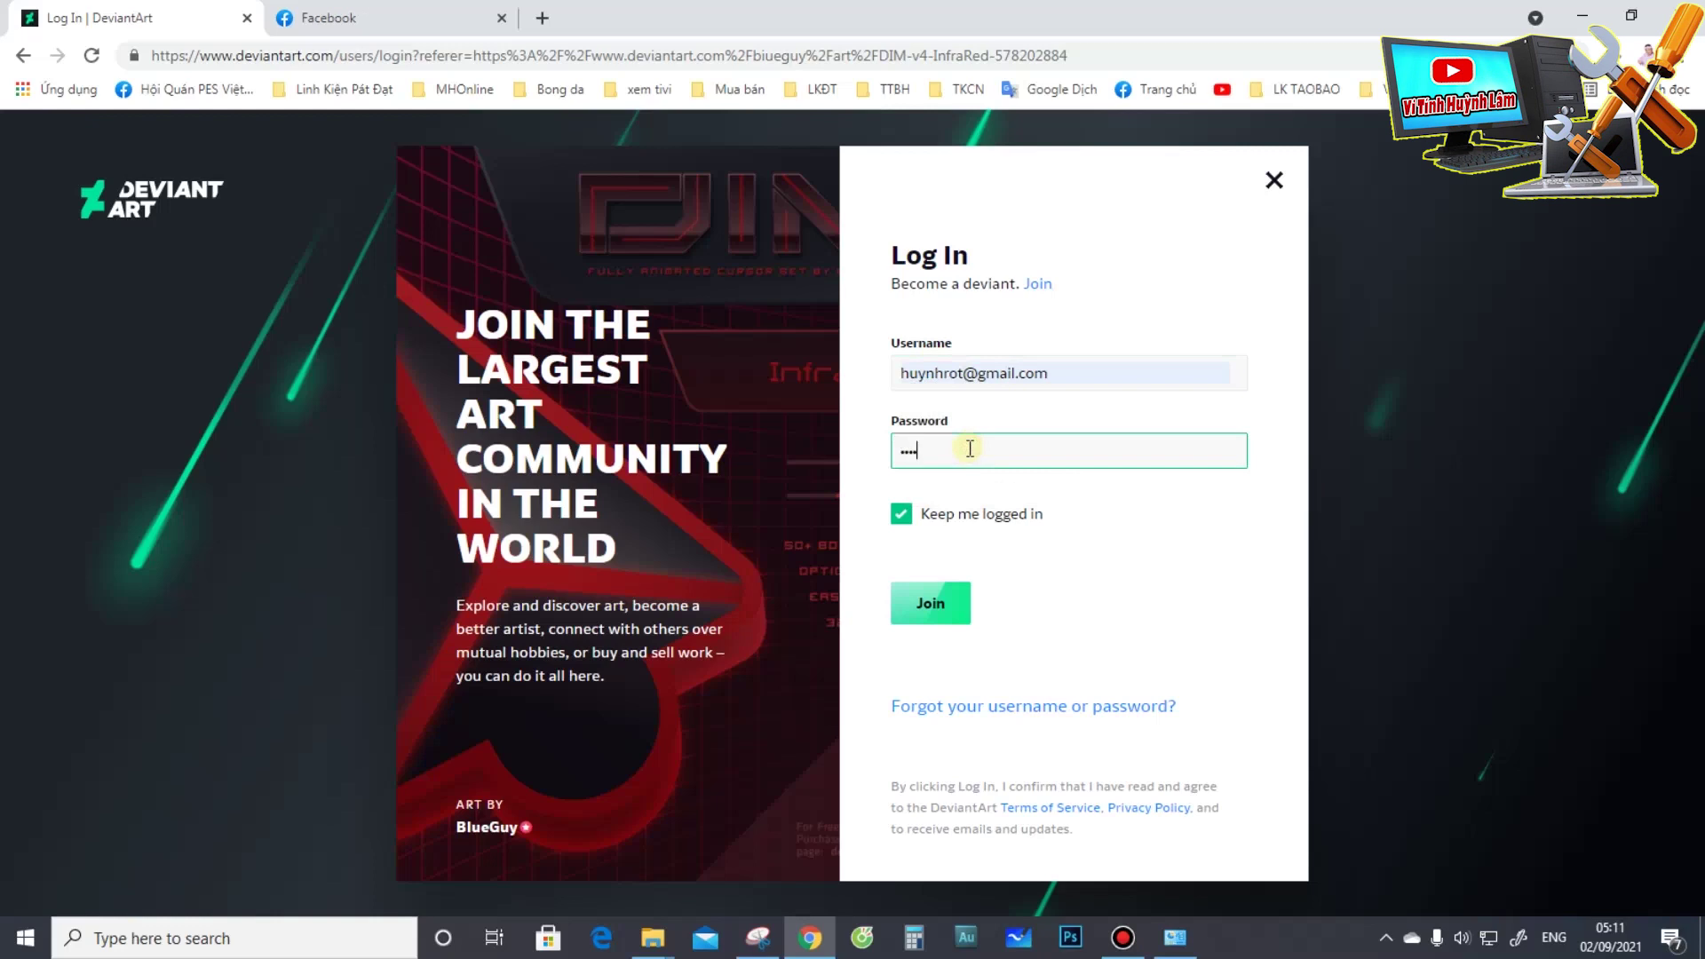
click(912, 596)
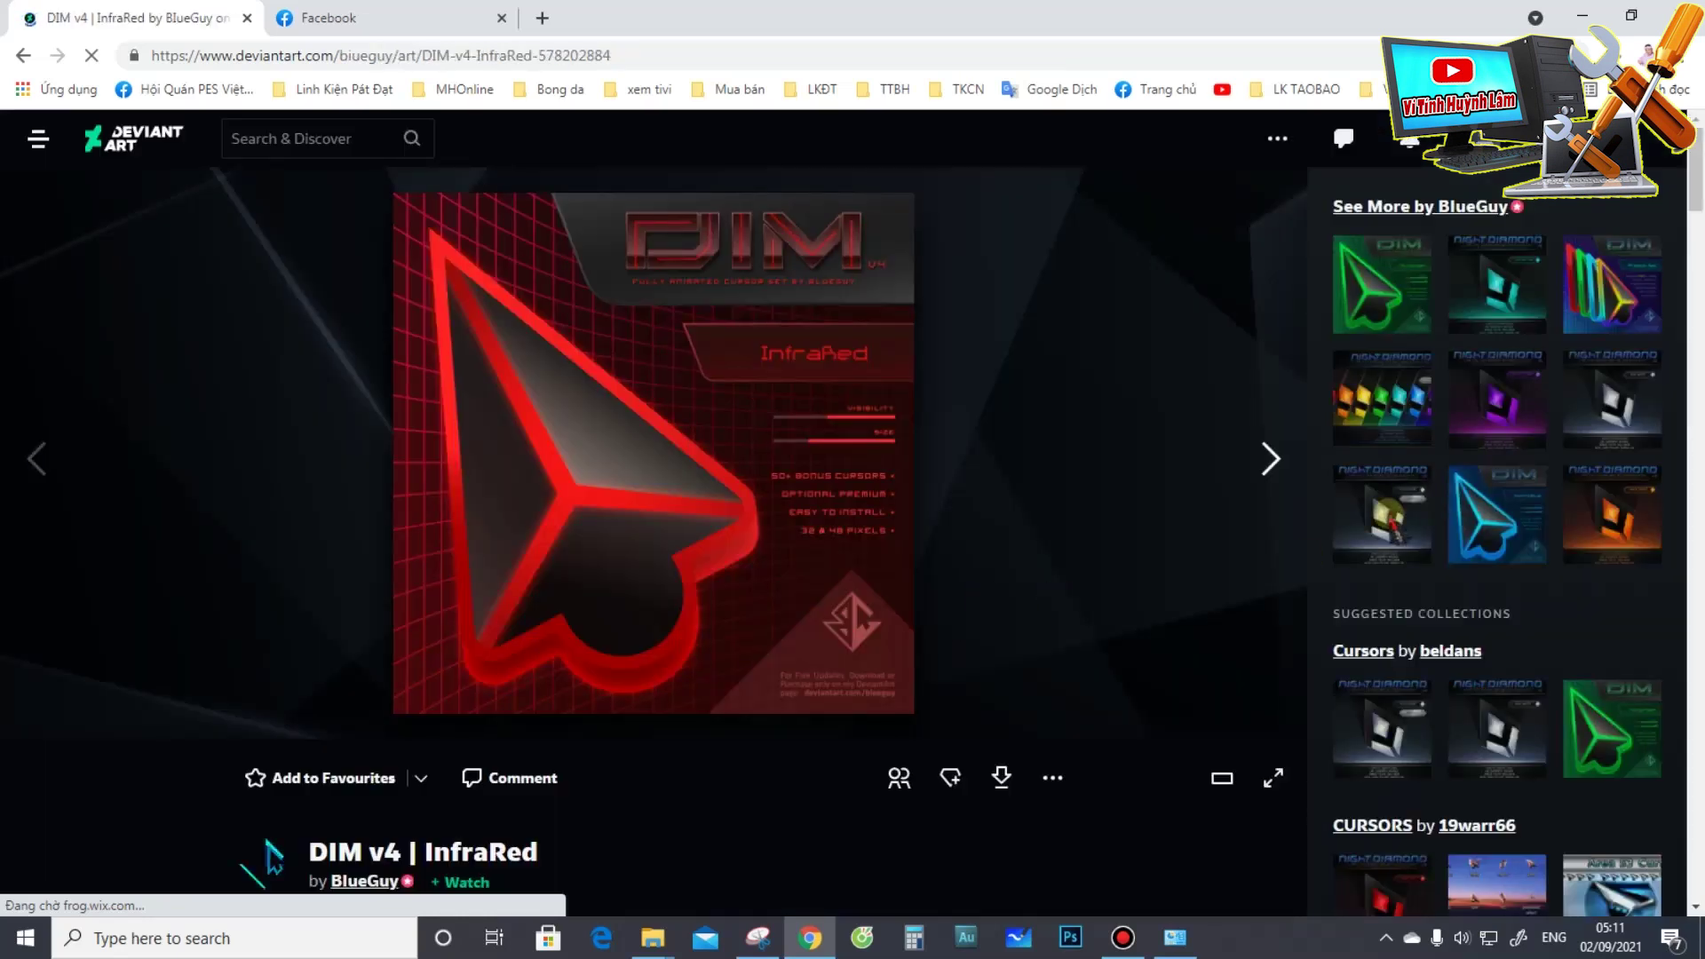
Step: Download the DIM v4 NitroGreen zip from its artwork page
click(1385, 318)
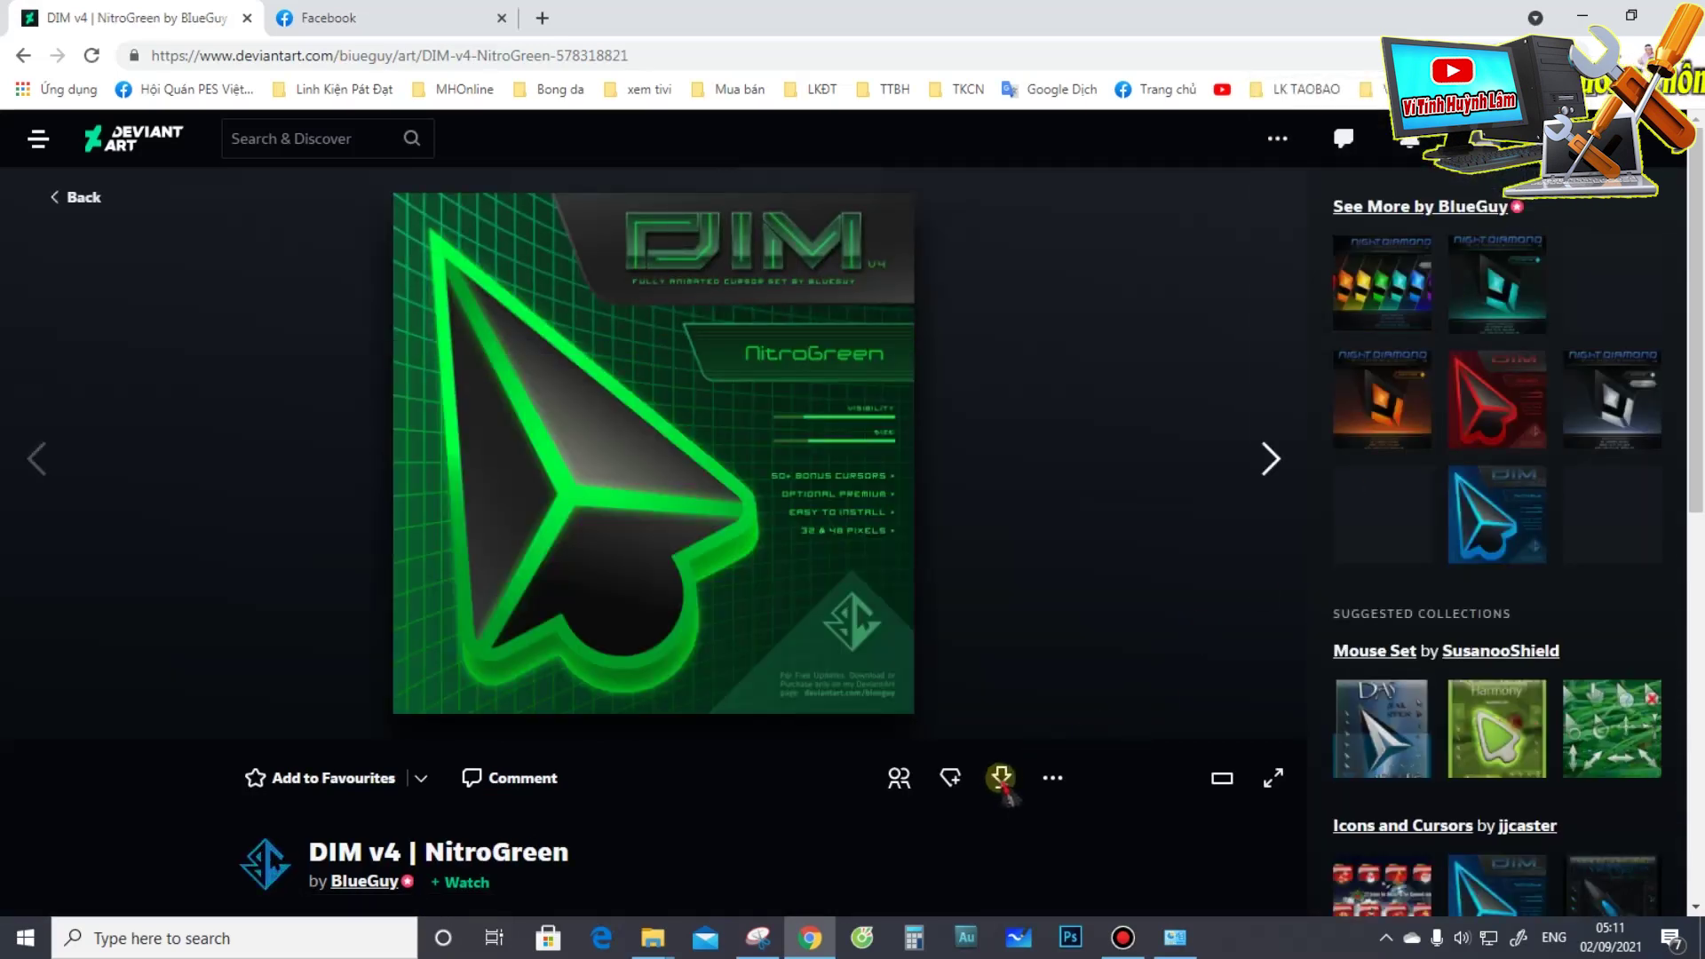
click(1002, 779)
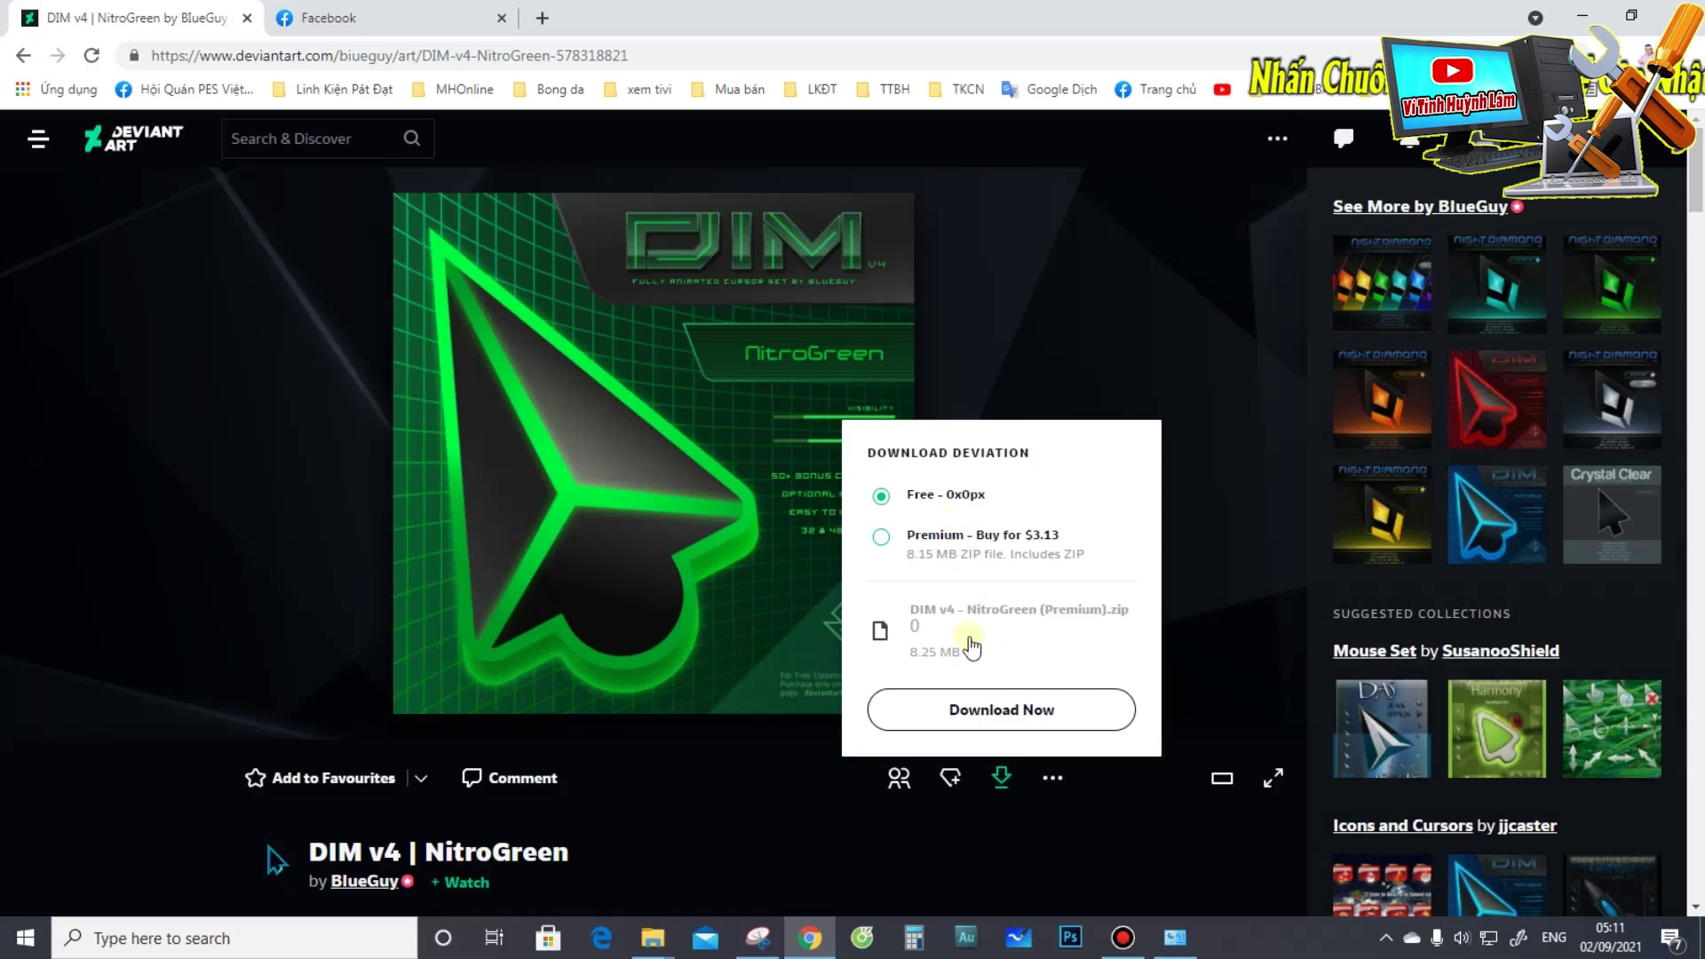
click(1005, 707)
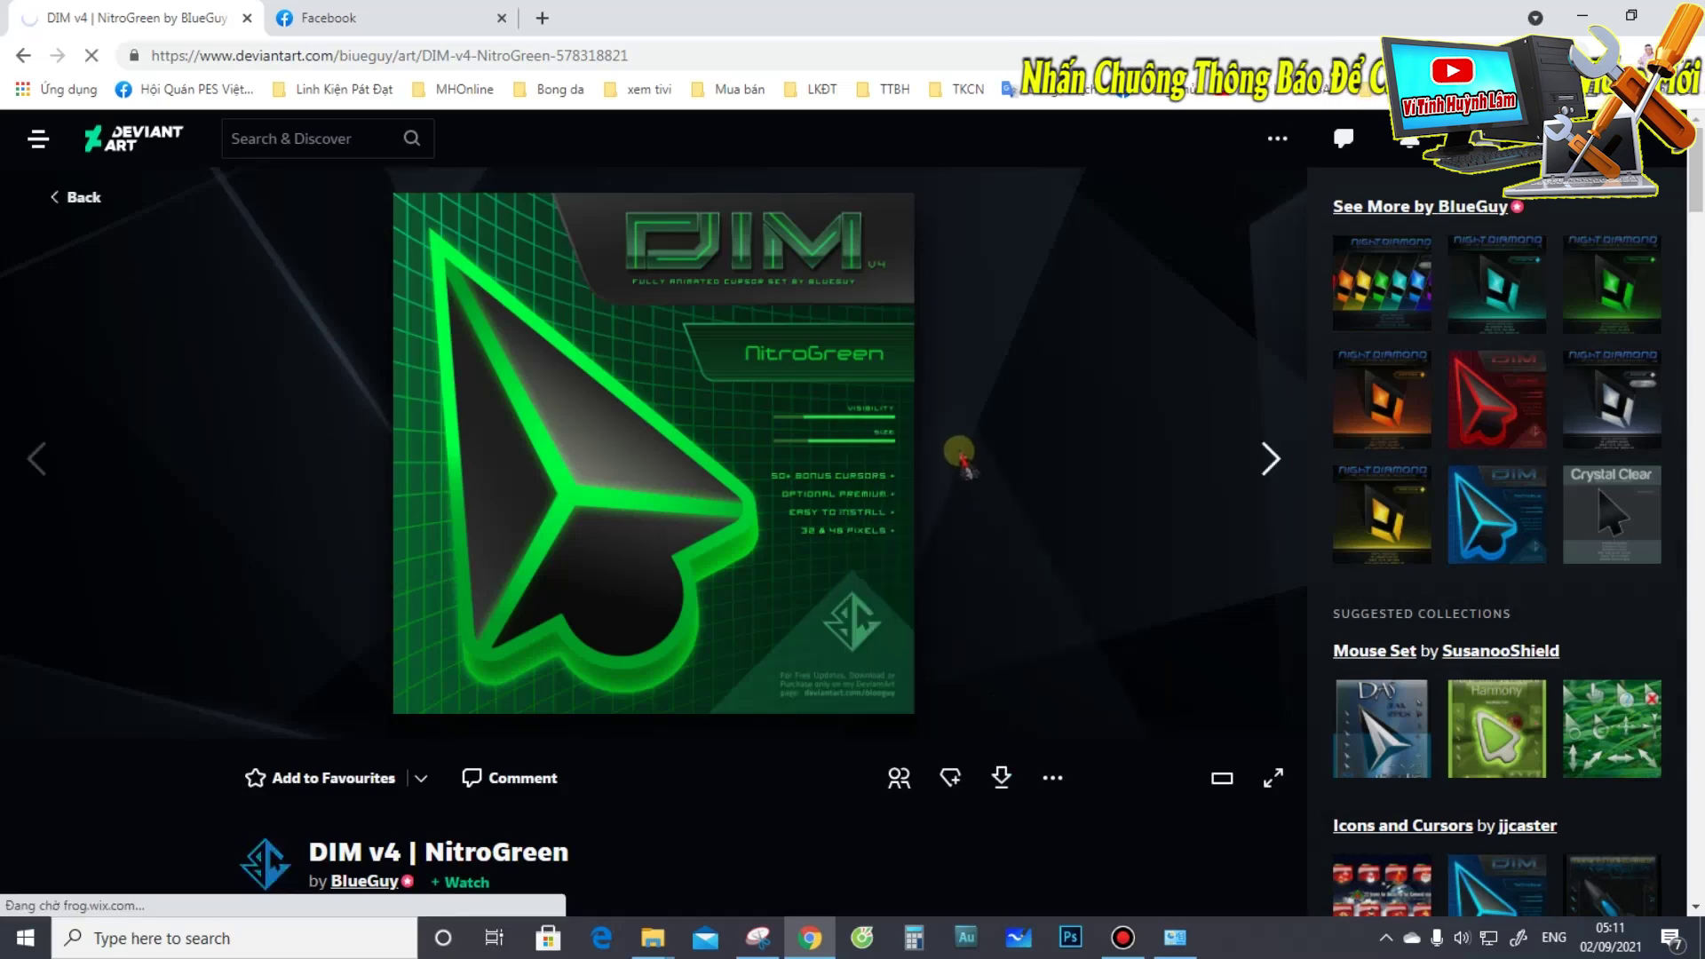
click(876, 538)
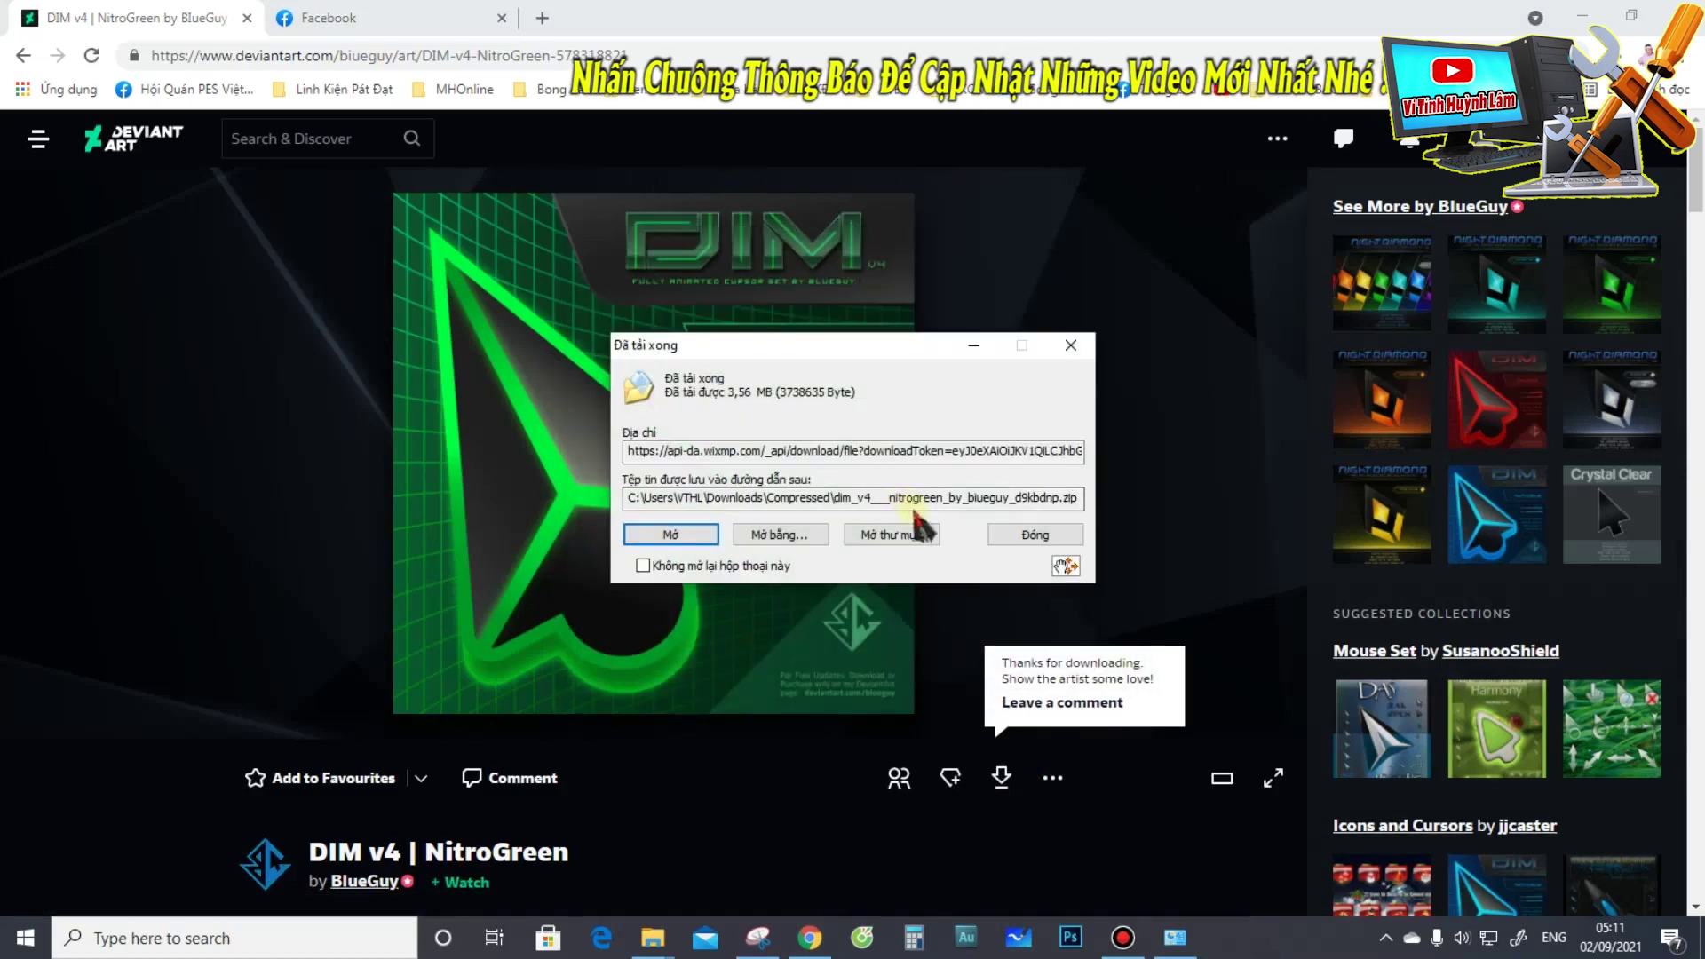
Step: Extract the dim_v4 zip here in Compressed and bring up Control Panel
click(902, 536)
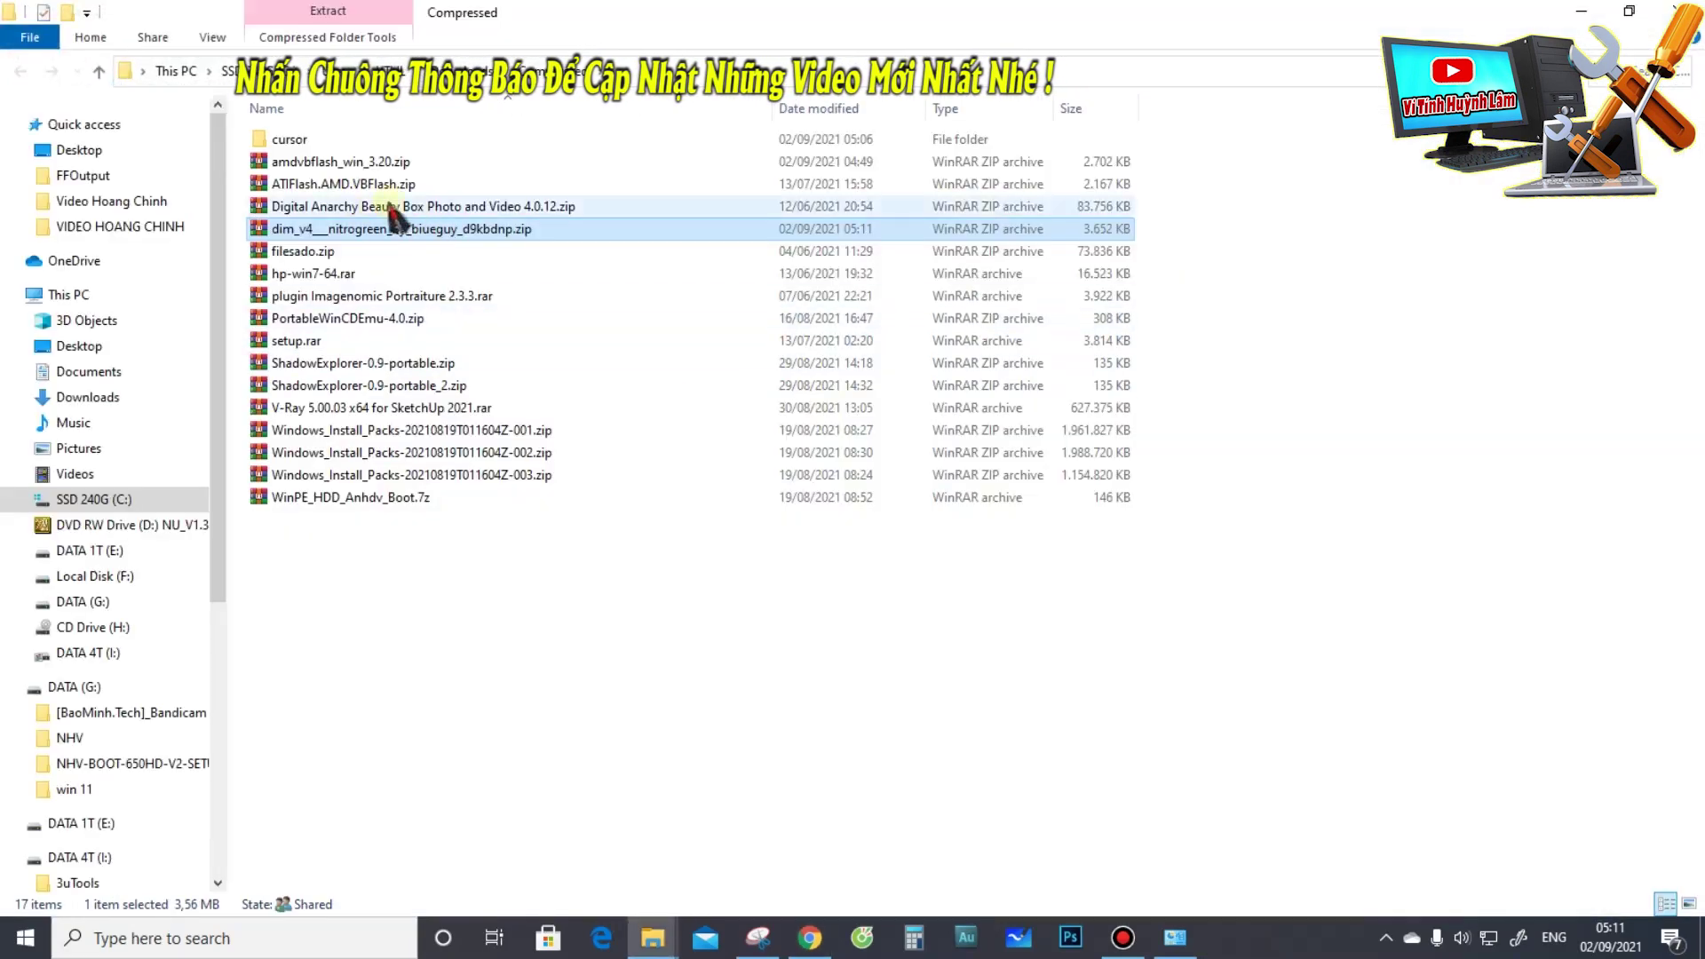
click(339, 229)
right_click(339, 229)
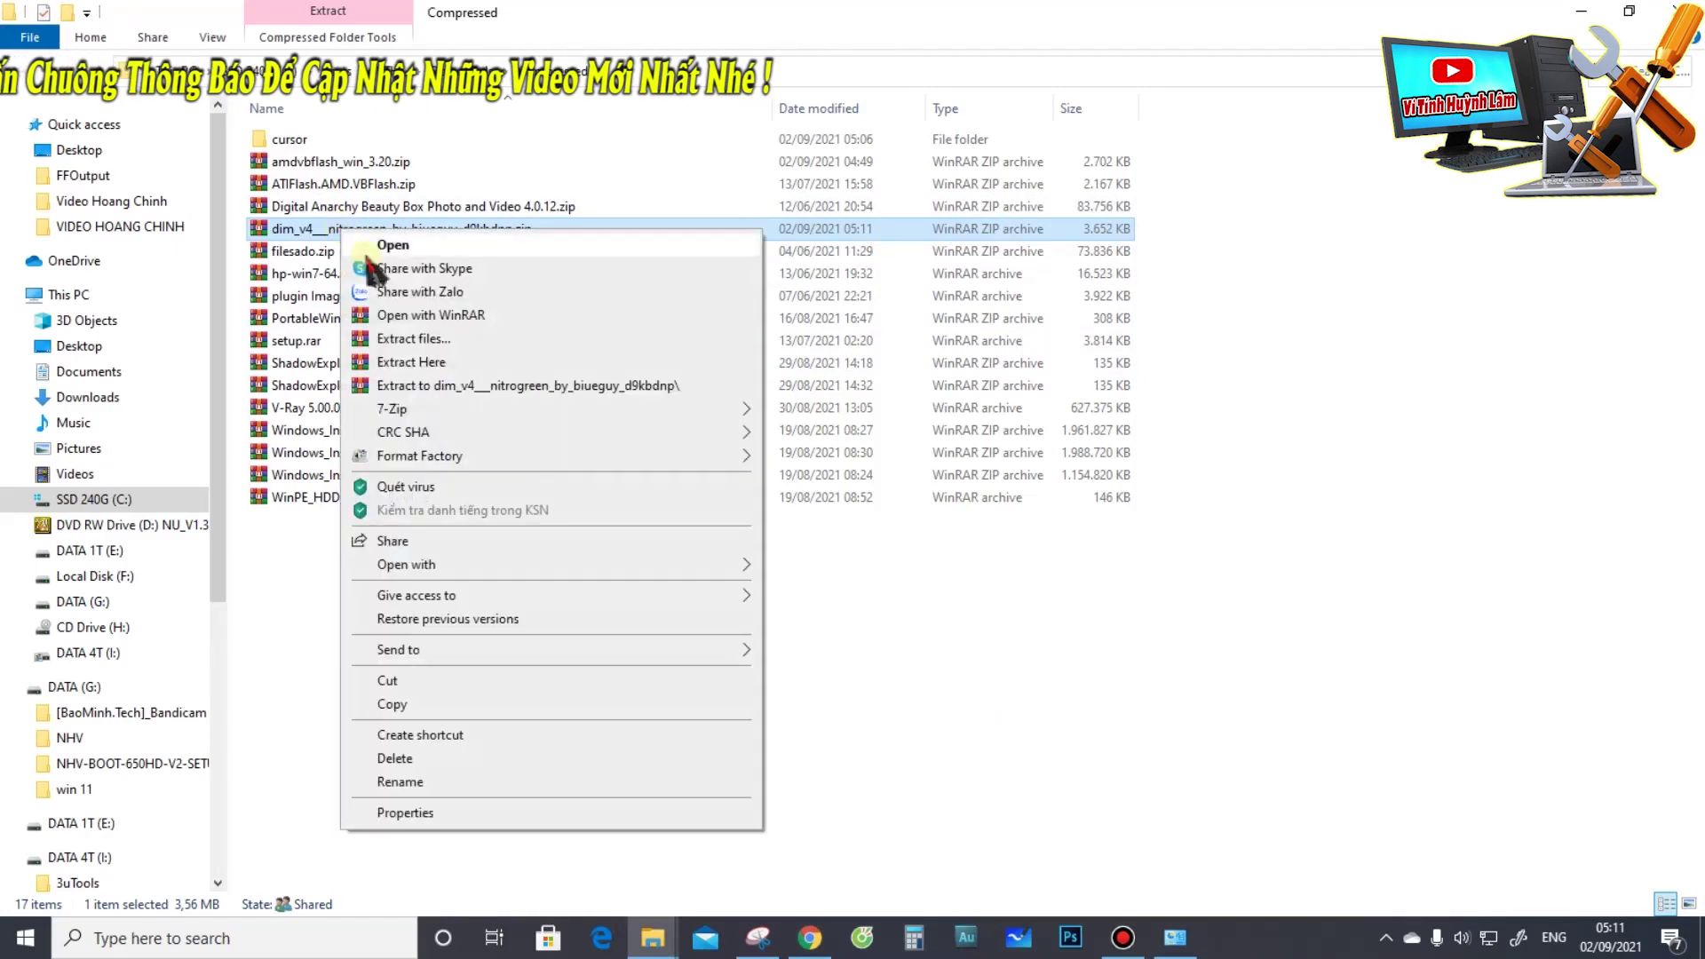
click(428, 382)
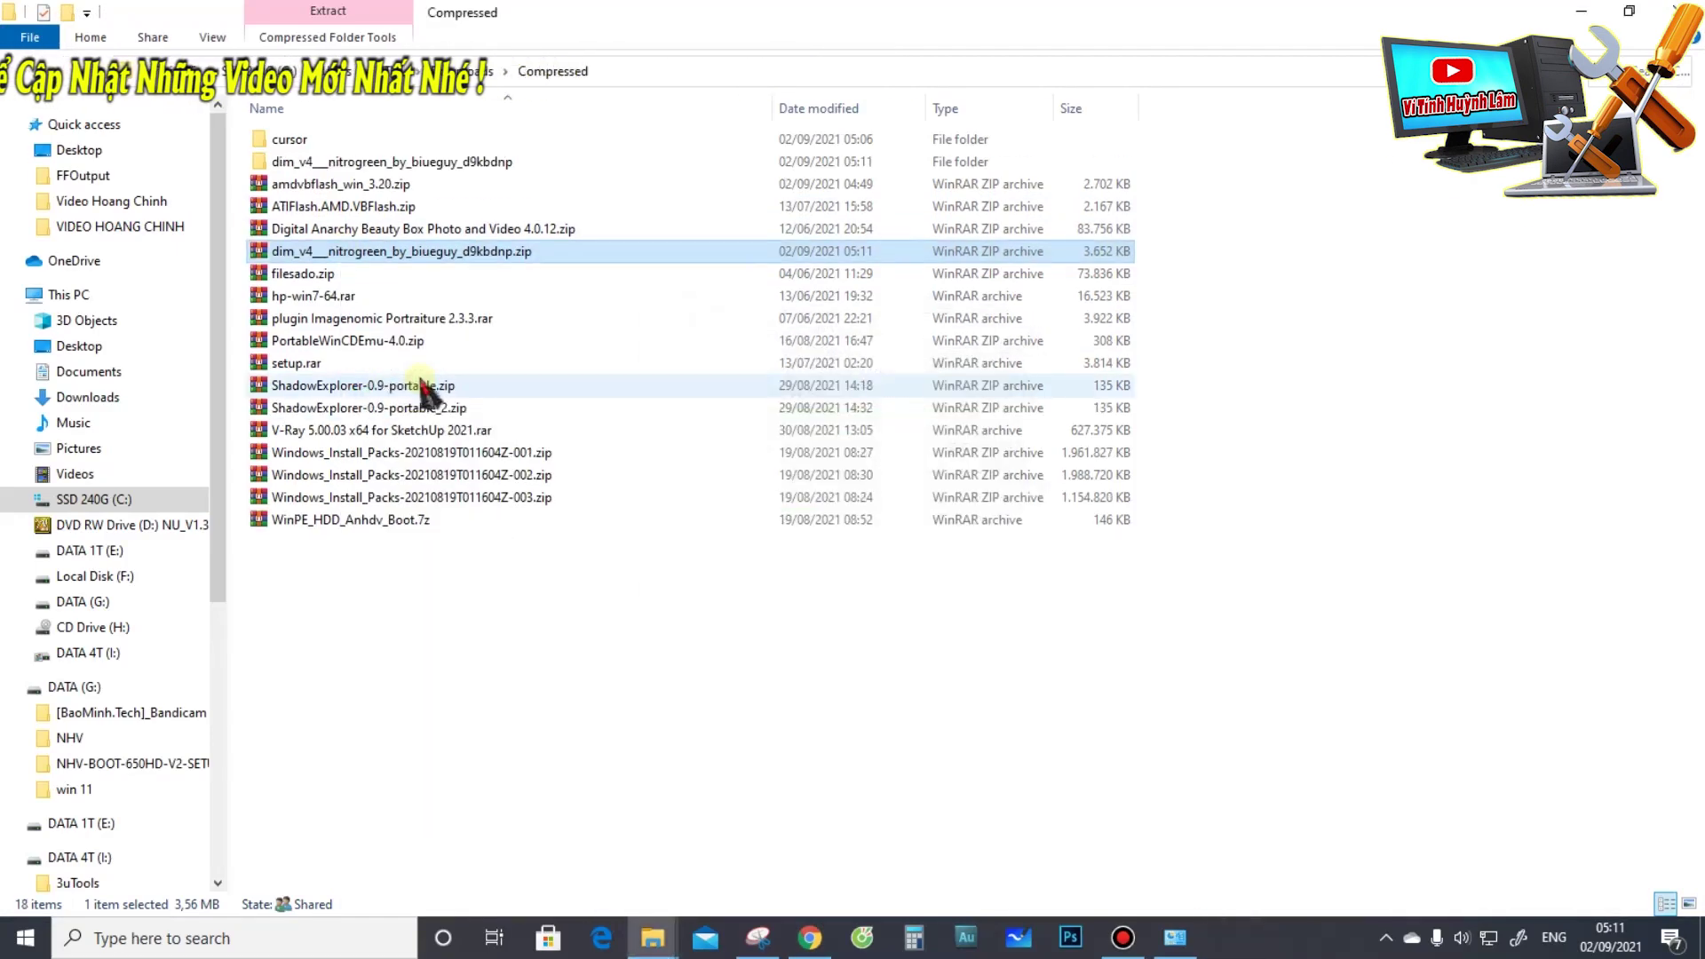
click(1175, 937)
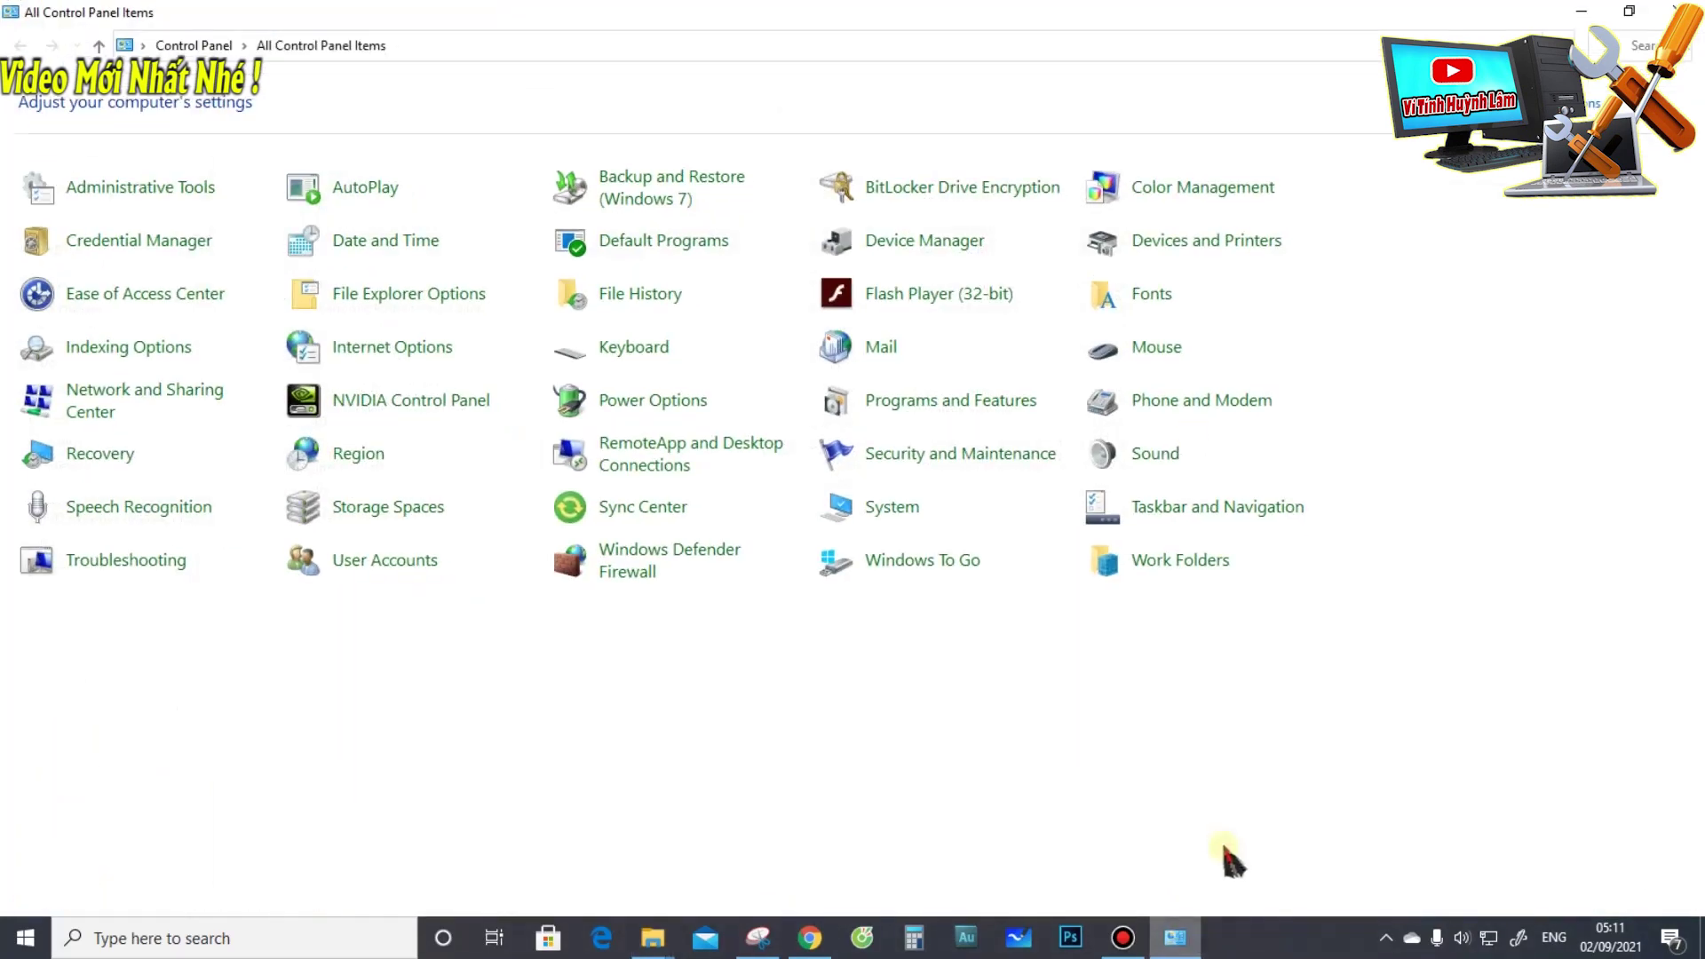
Step: Pick a cursor from Downloads\Compressed\dim_v4\DIM v4 - NitroGreen for Normal Select
click(1154, 351)
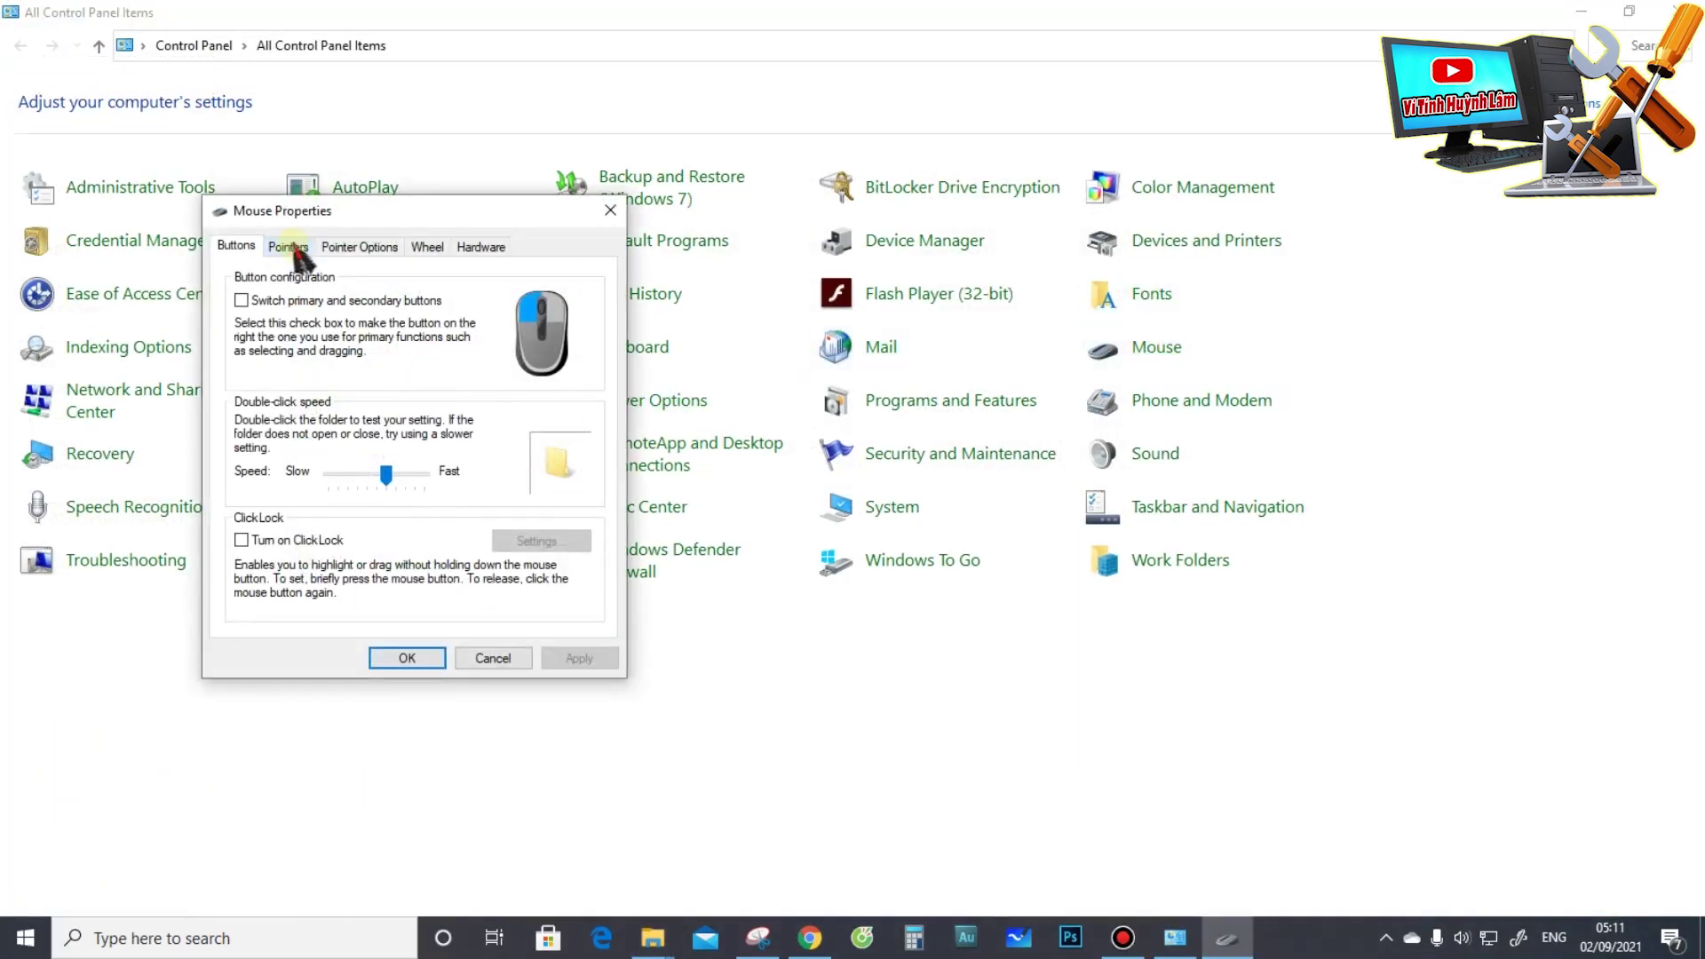
click(290, 248)
click(557, 590)
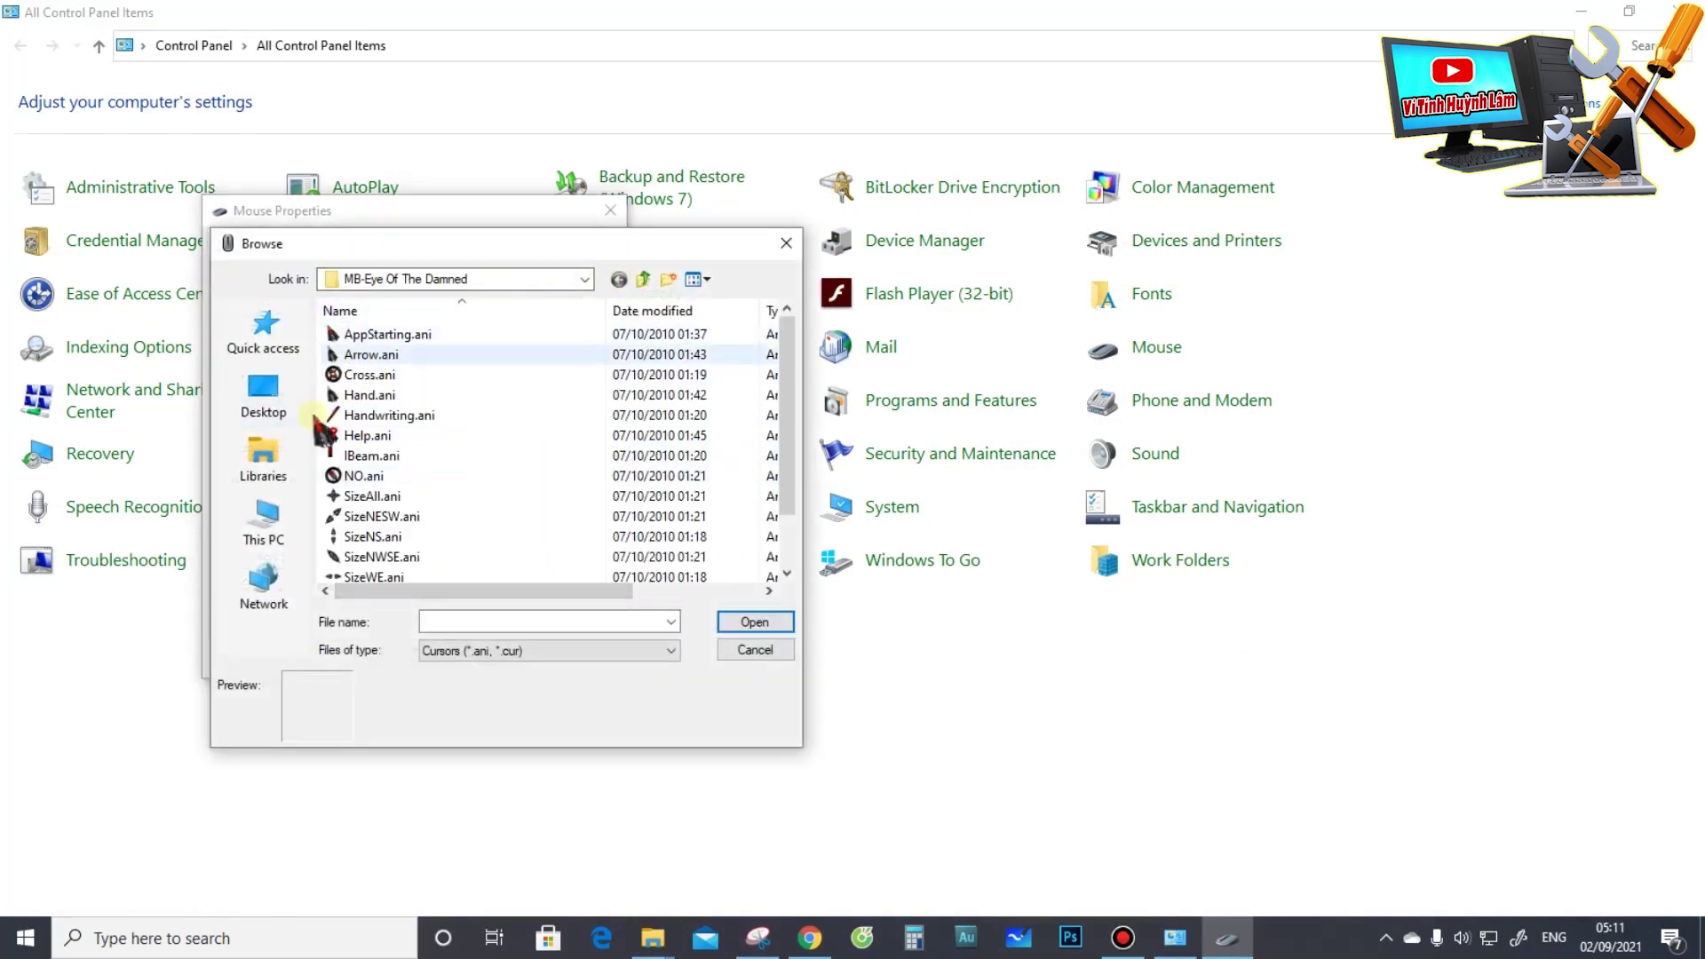
click(264, 526)
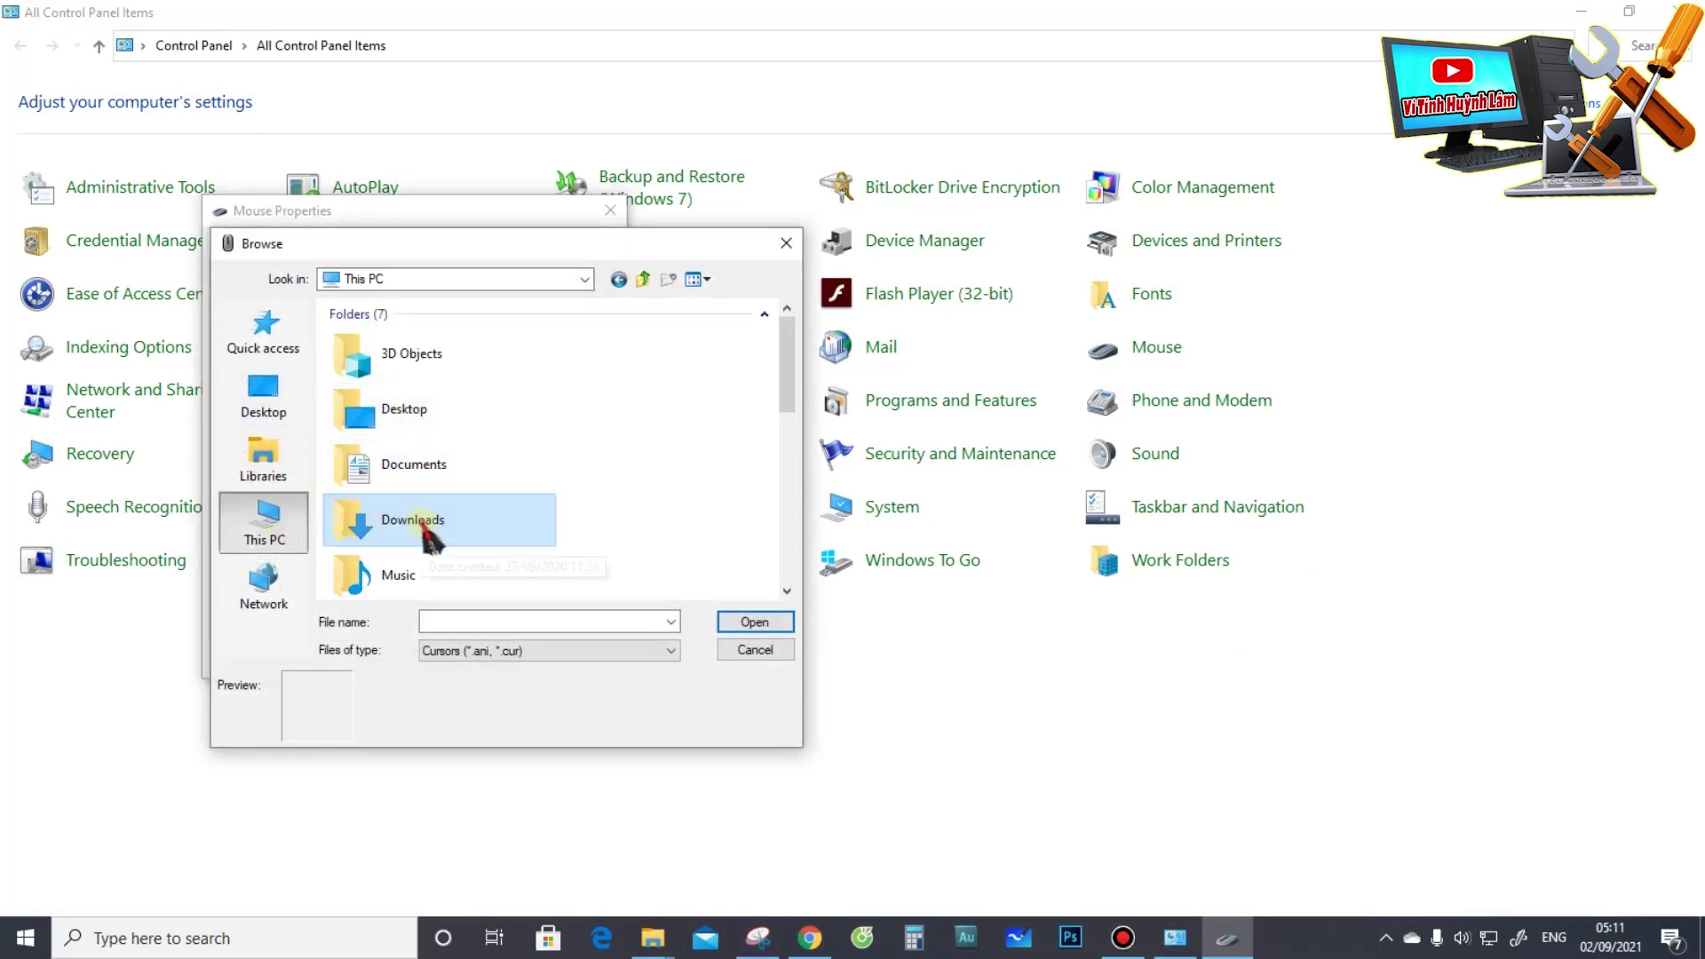
double_click(426, 531)
double_click(432, 358)
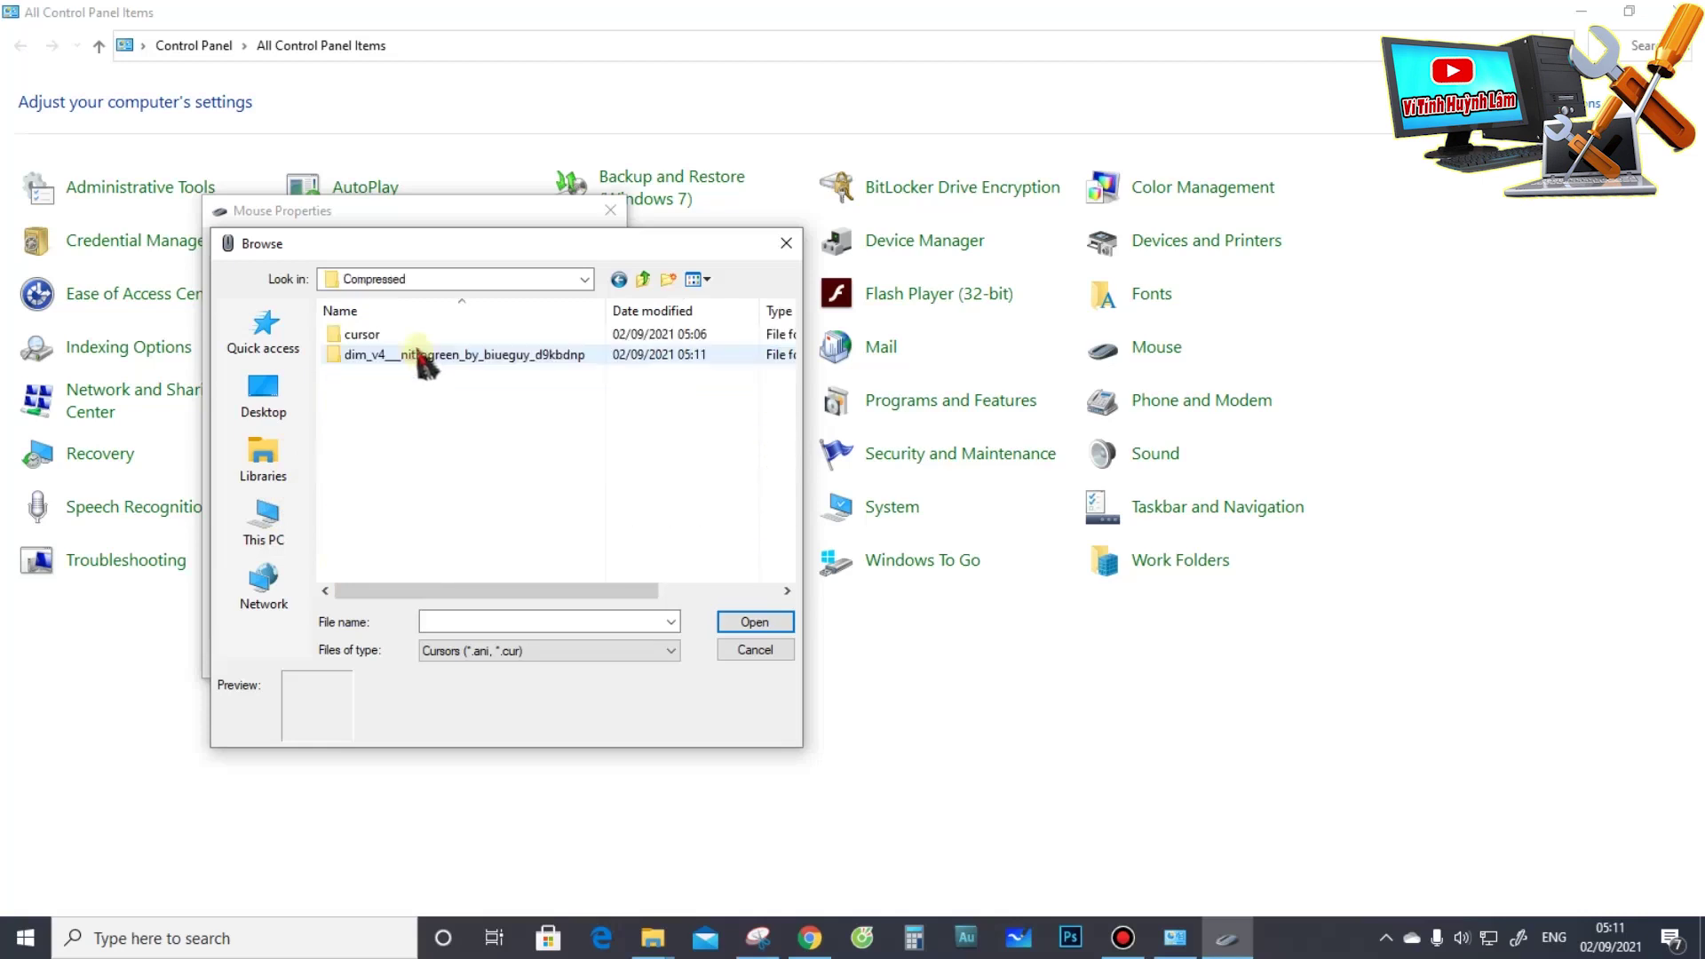
double_click(398, 362)
double_click(400, 337)
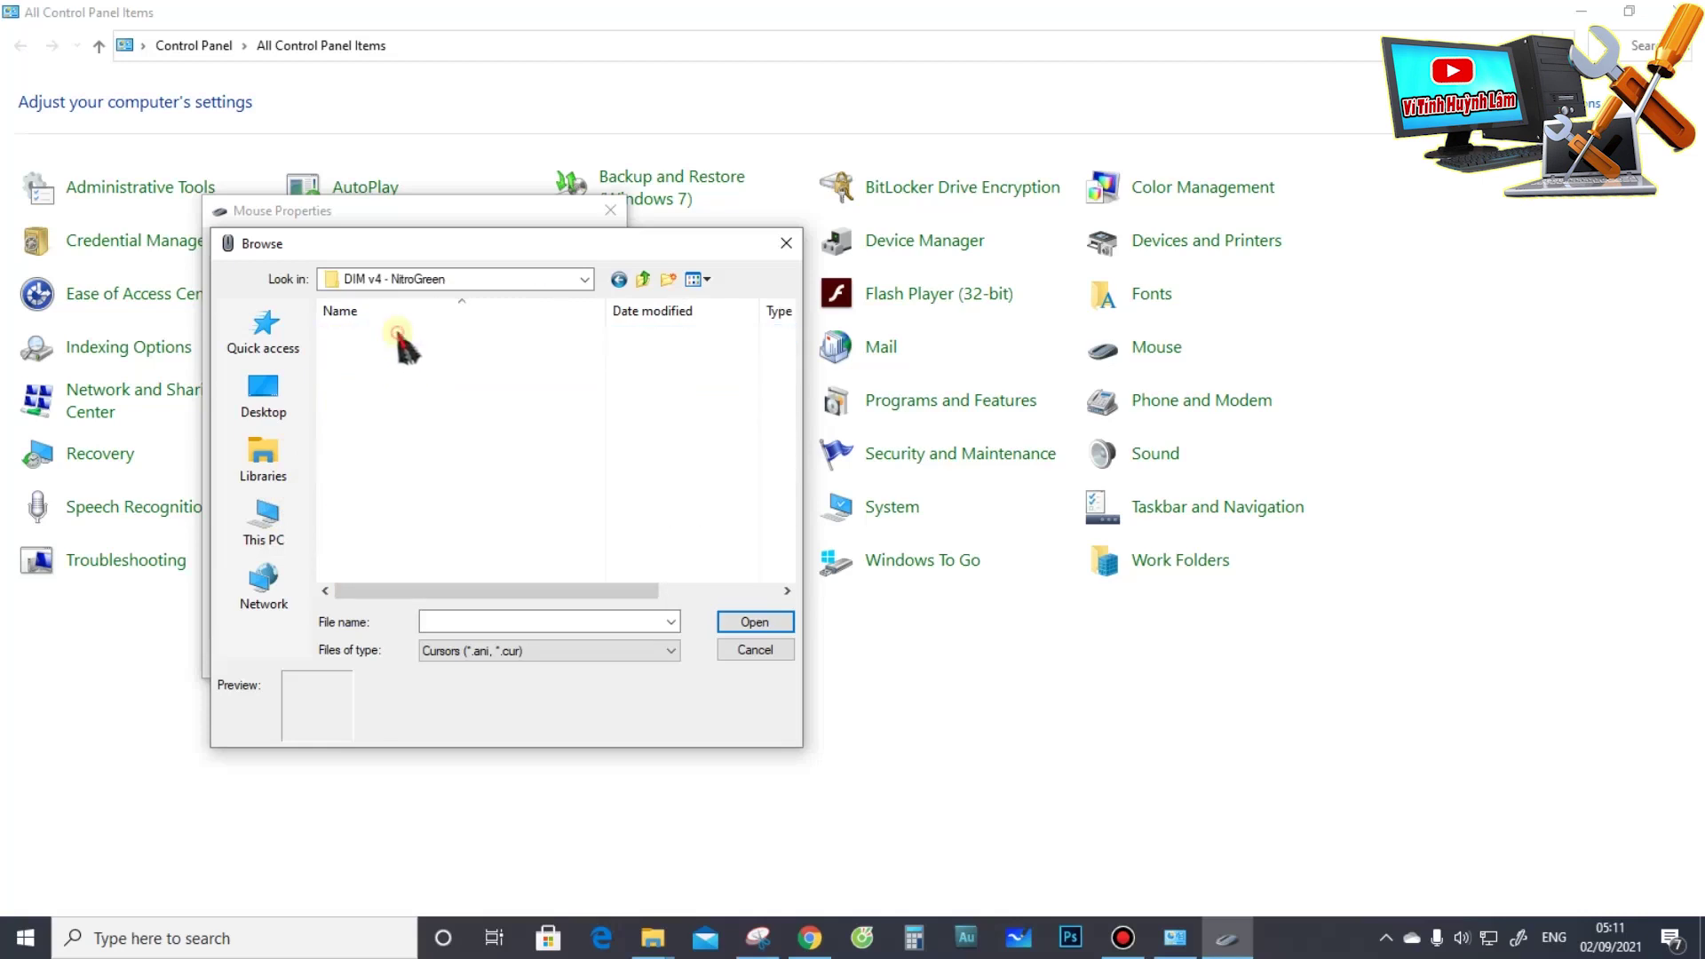
scroll(400, 426, down, 2)
double_click(391, 395)
Step: Apply and confirm the pointer change, then minimize Control Panel
click(578, 662)
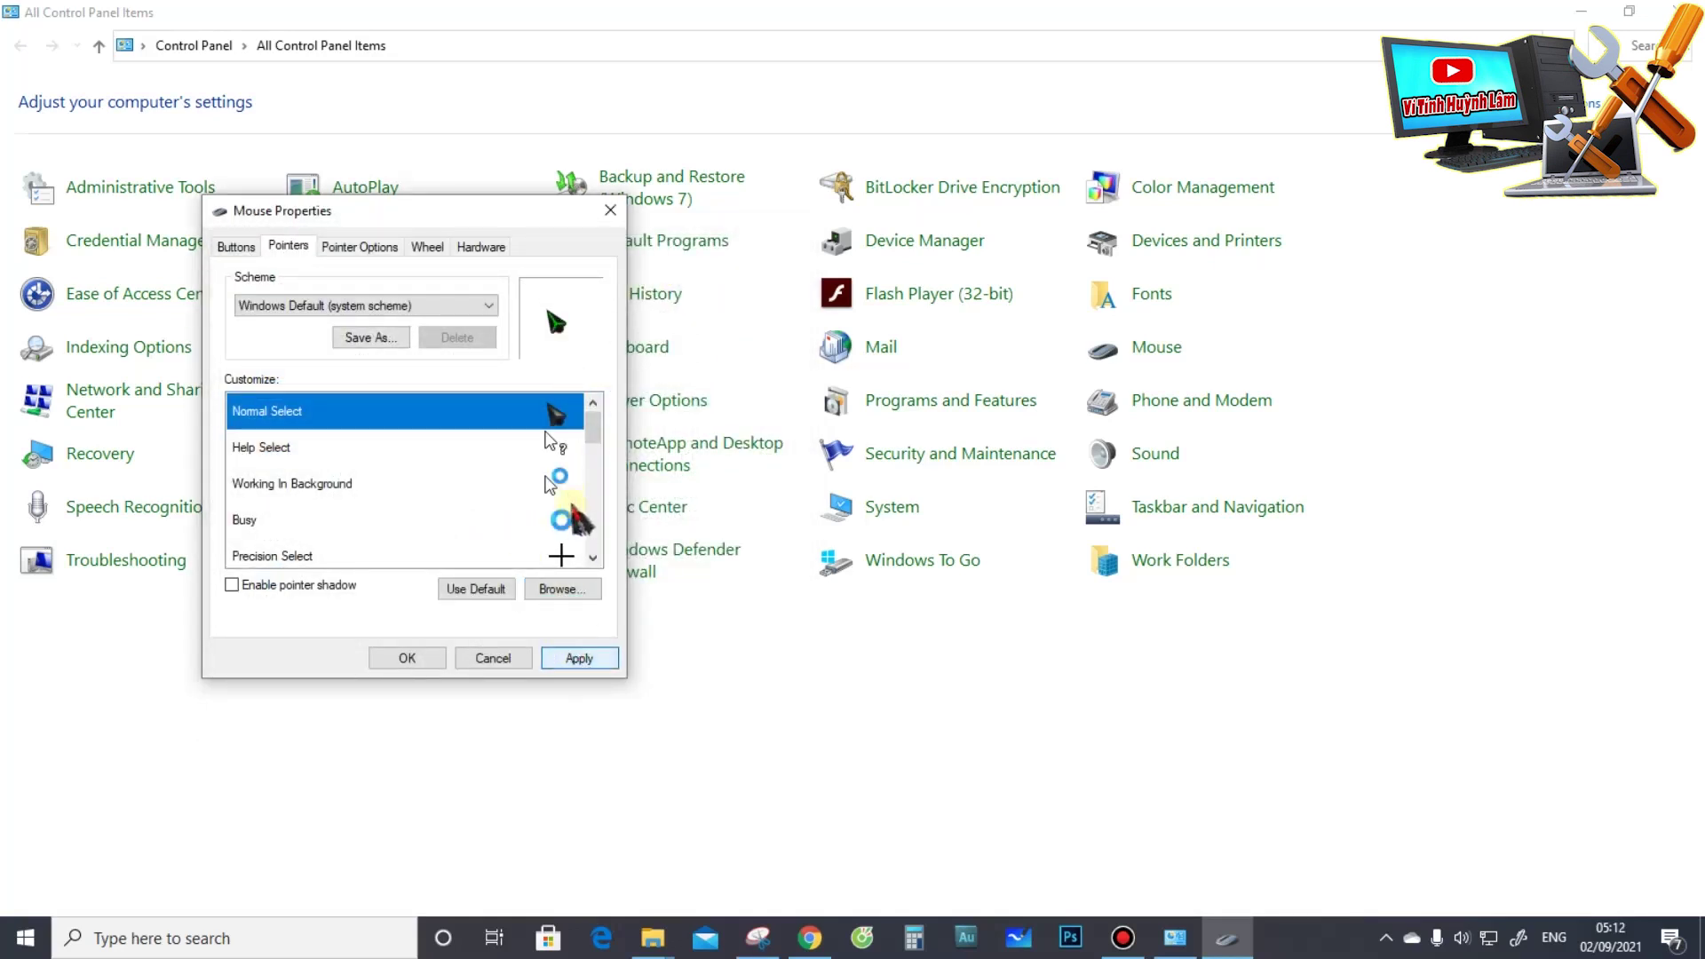
click(574, 658)
click(408, 658)
click(1580, 10)
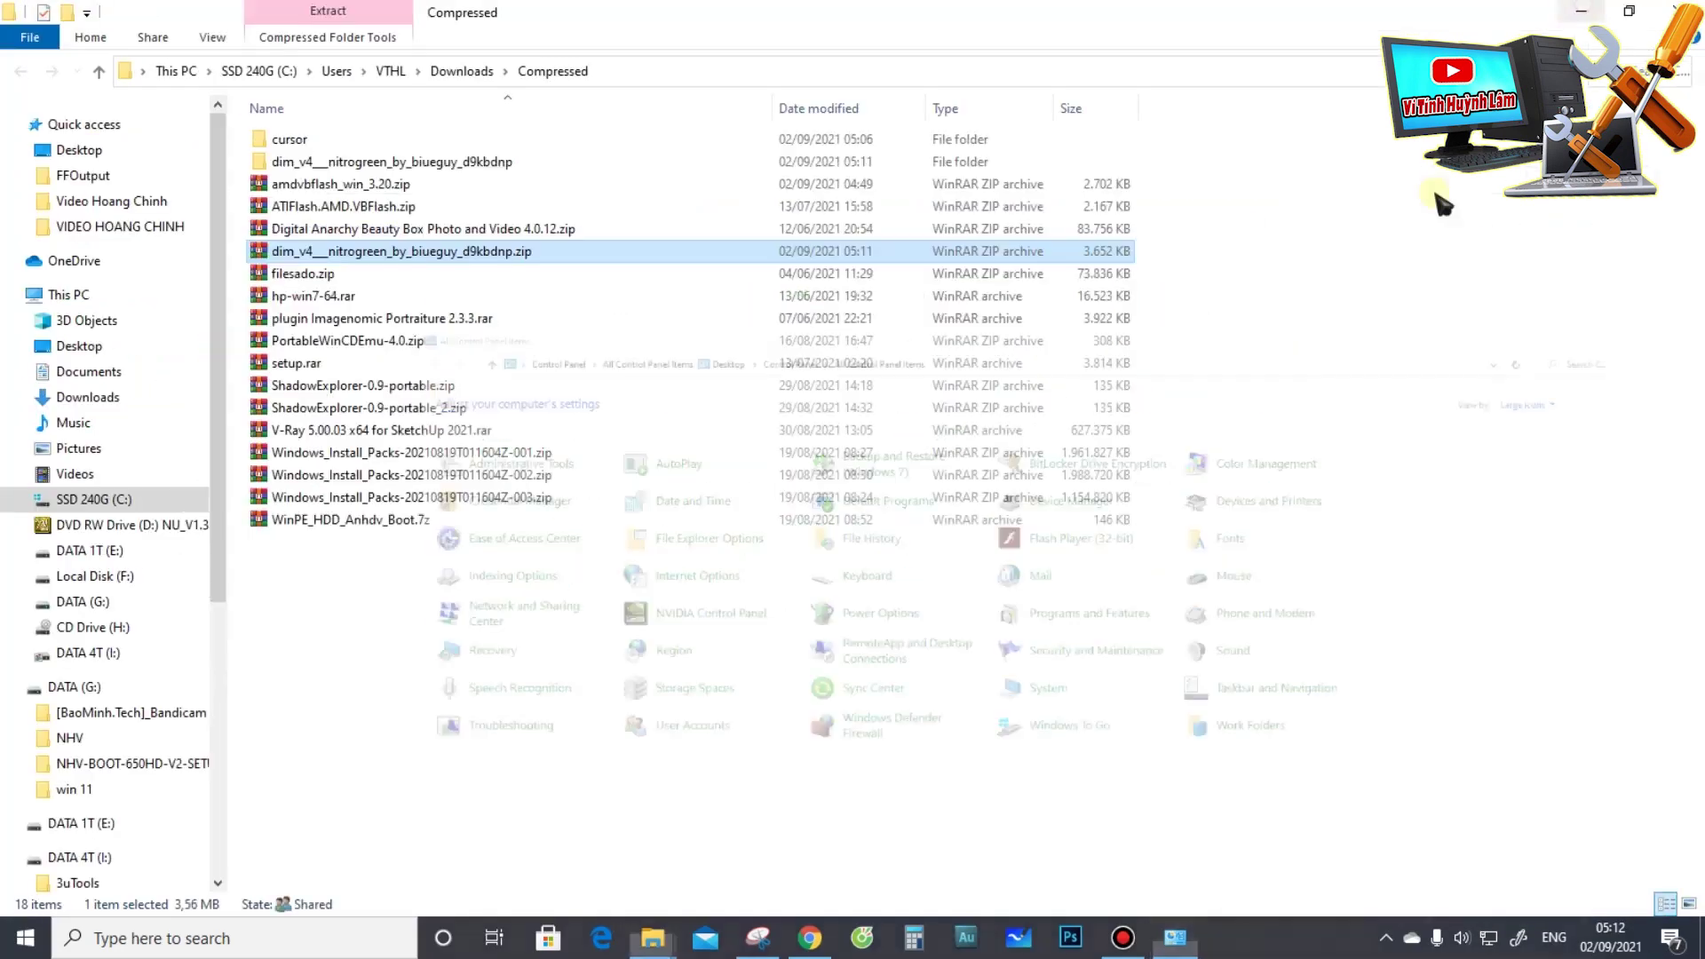
Step: Minimize File Explorer and the Chrome NitroGreen page, then refresh the desktop
click(1580, 13)
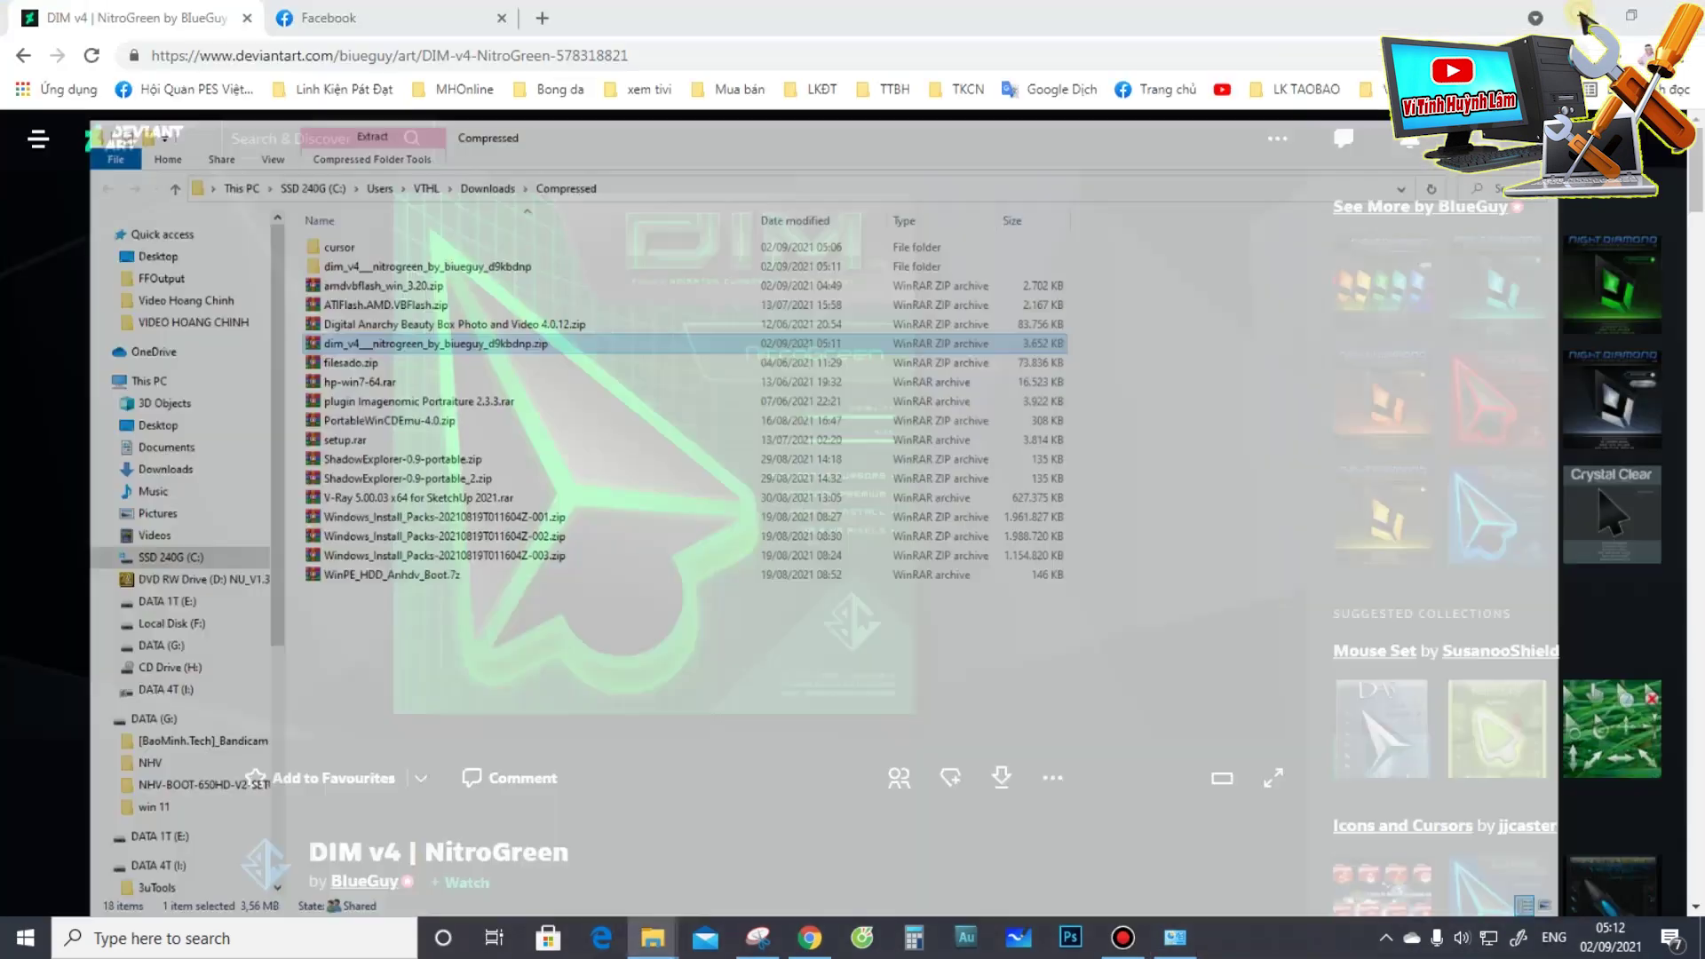
scroll(1465, 533, down, 5)
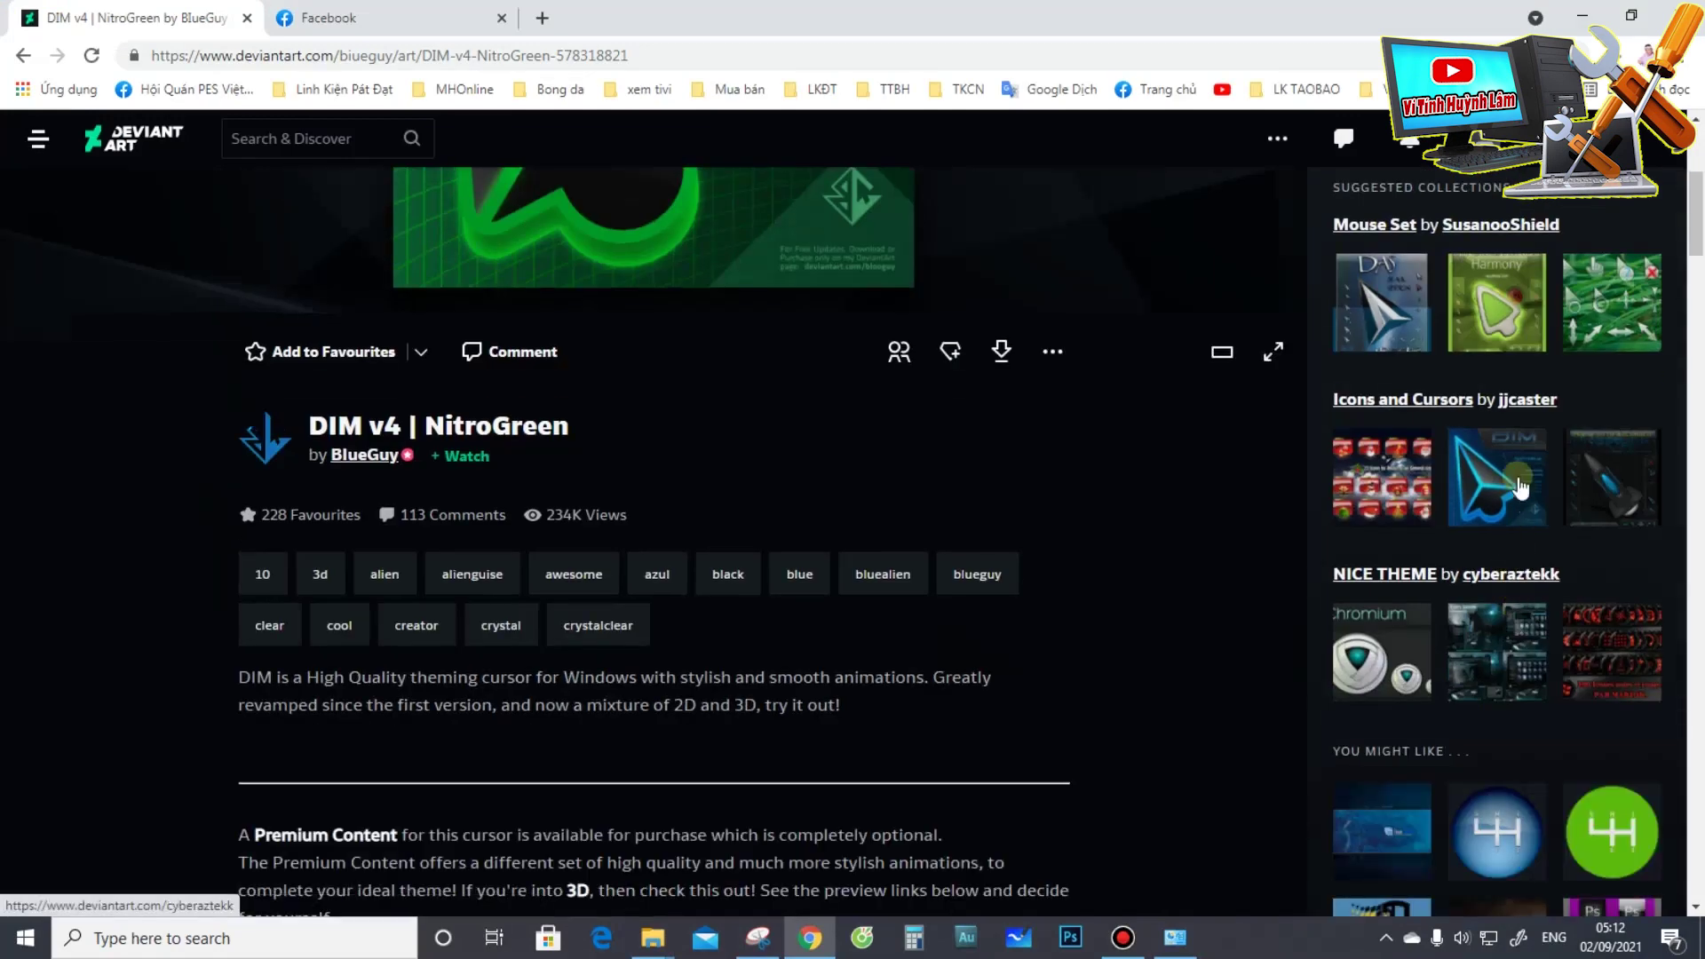
scroll(1509, 444, up, 1)
scroll(735, 450, up, 4)
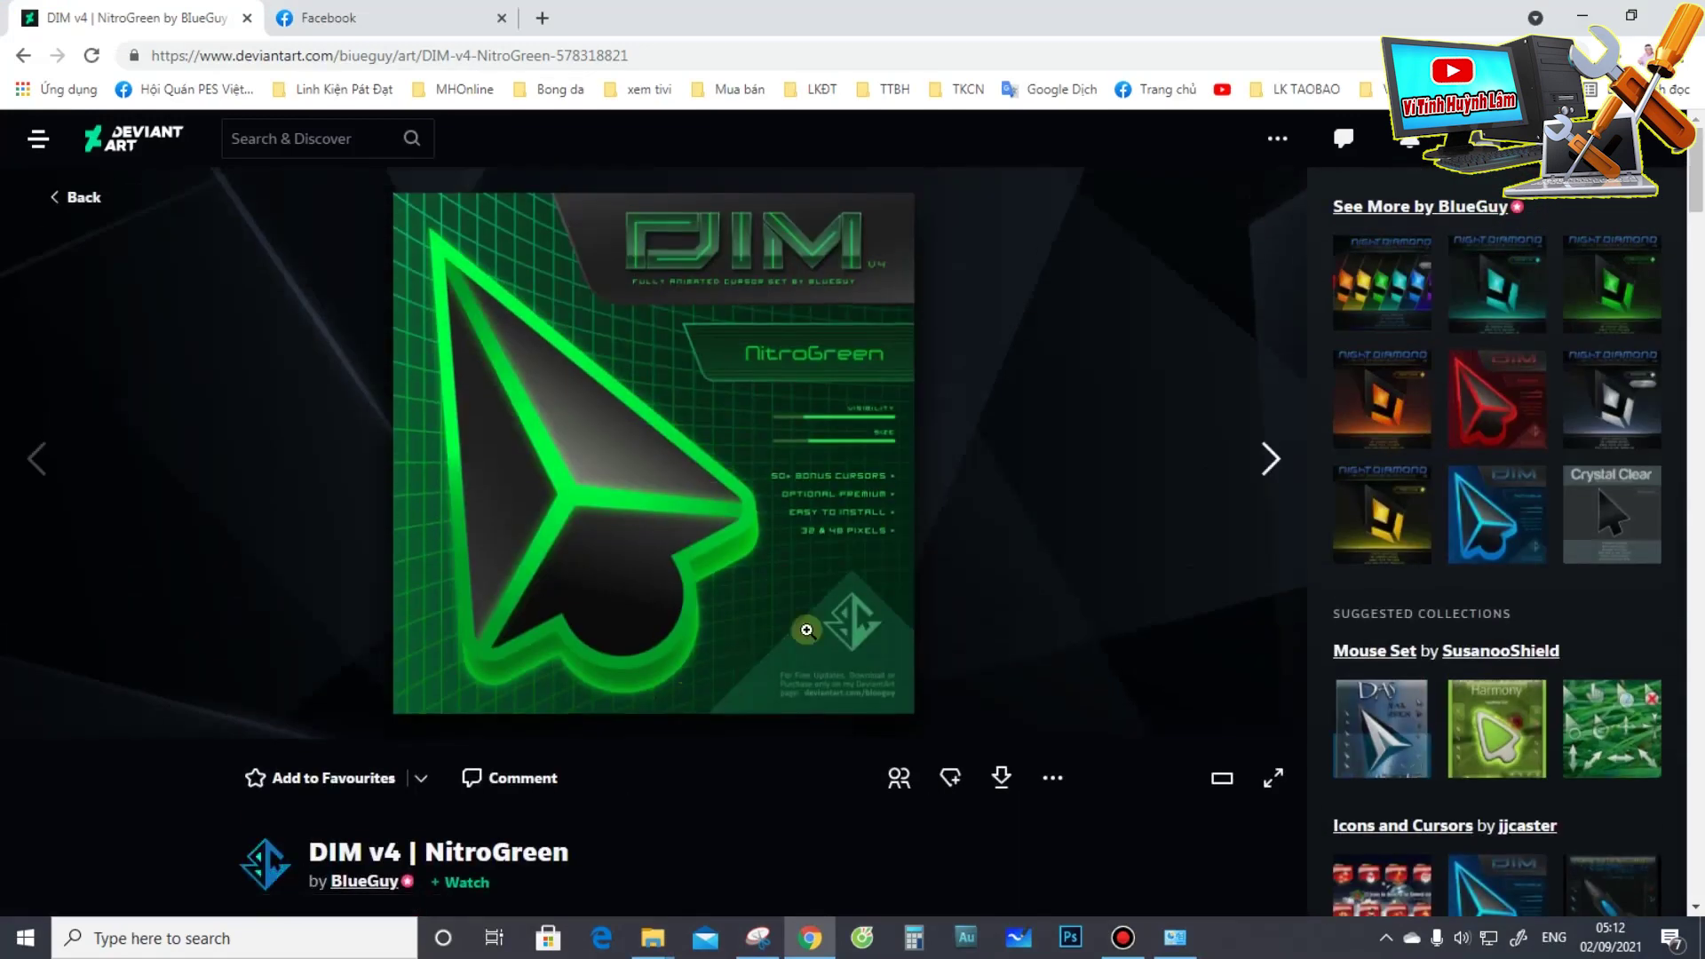
scroll(743, 647, down, 1)
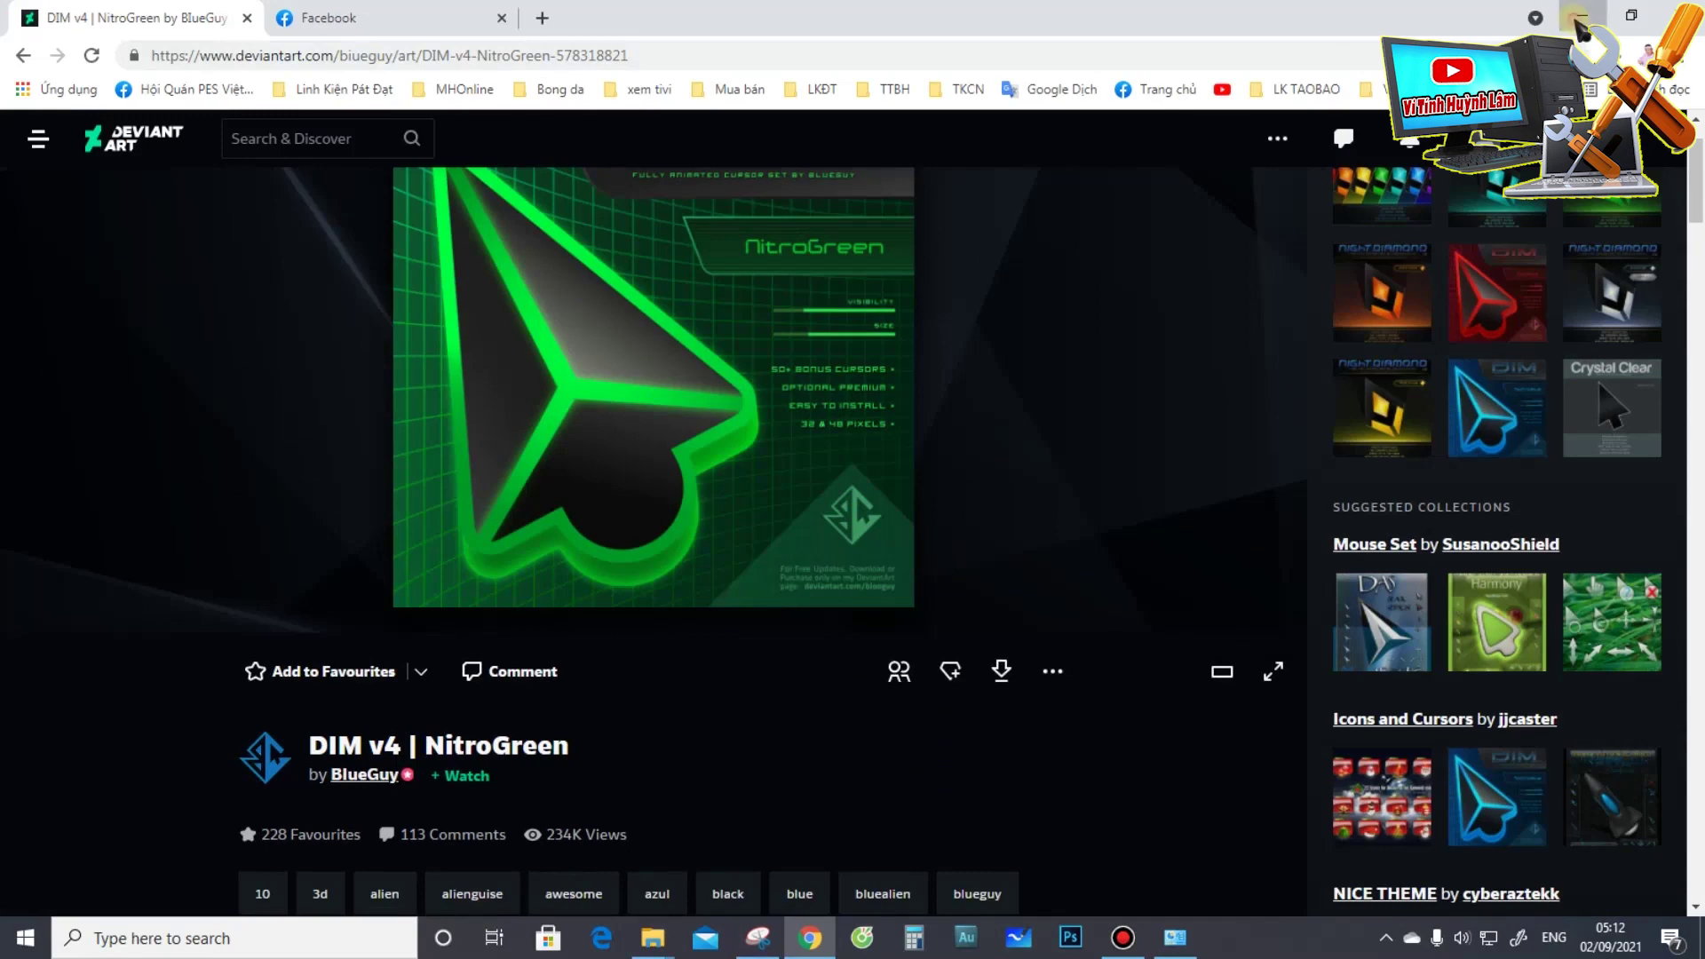
click(1577, 18)
right_click(1336, 159)
click(1381, 219)
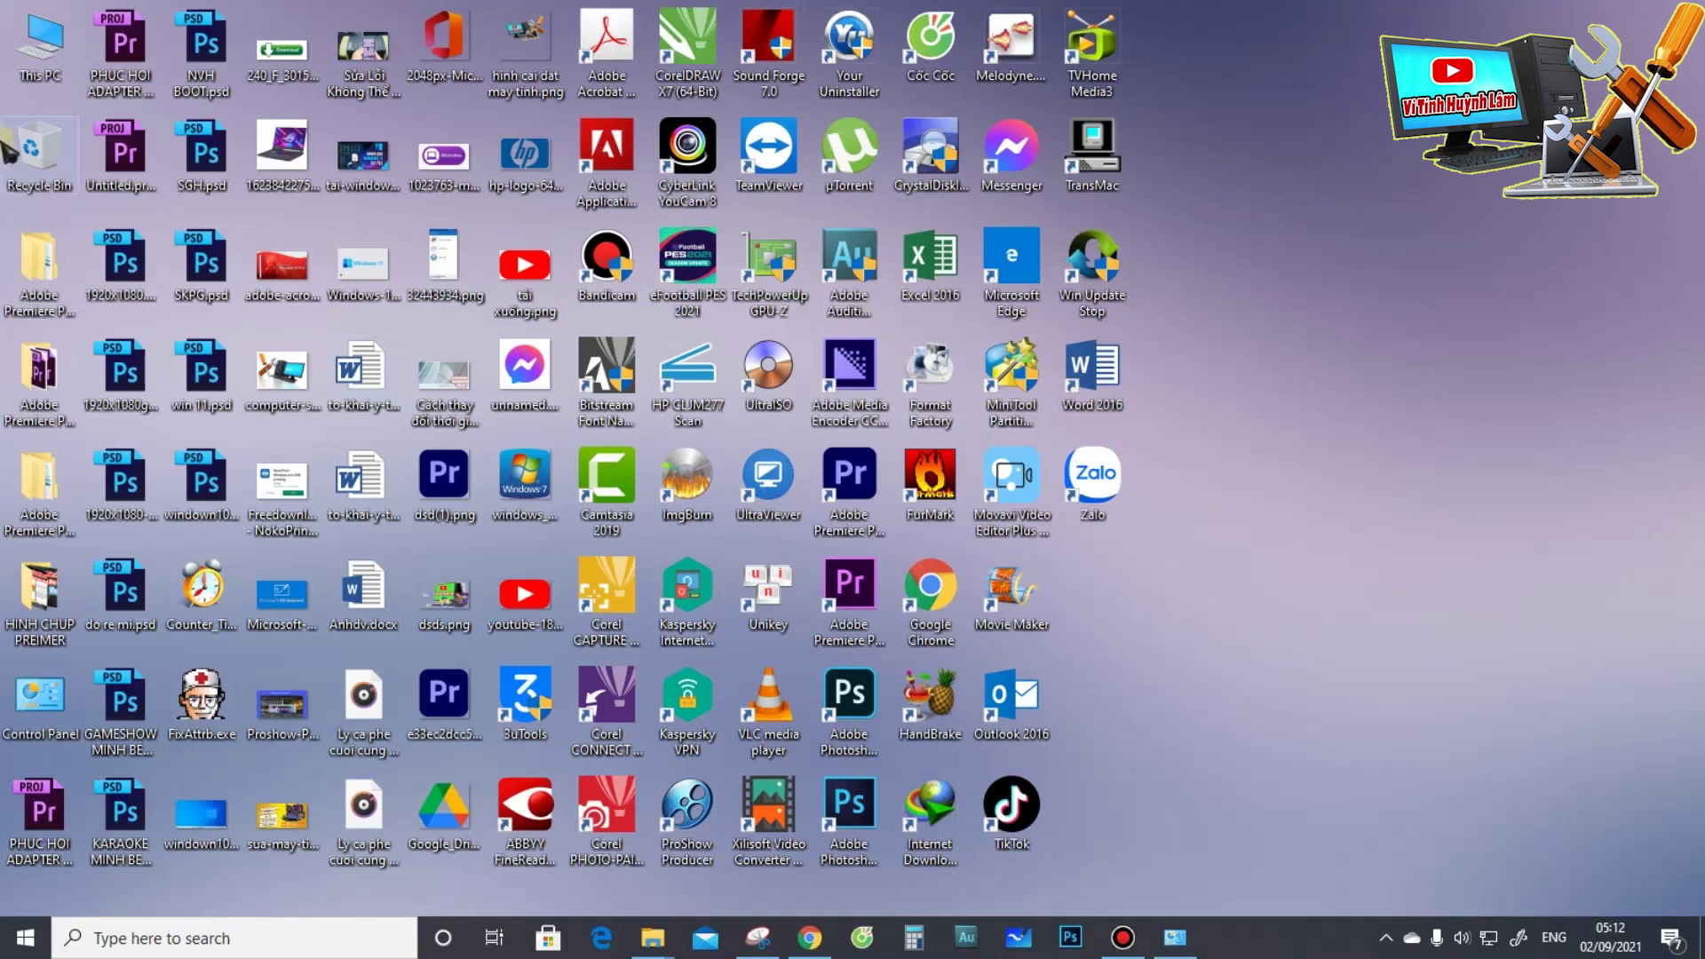
right_click(1223, 198)
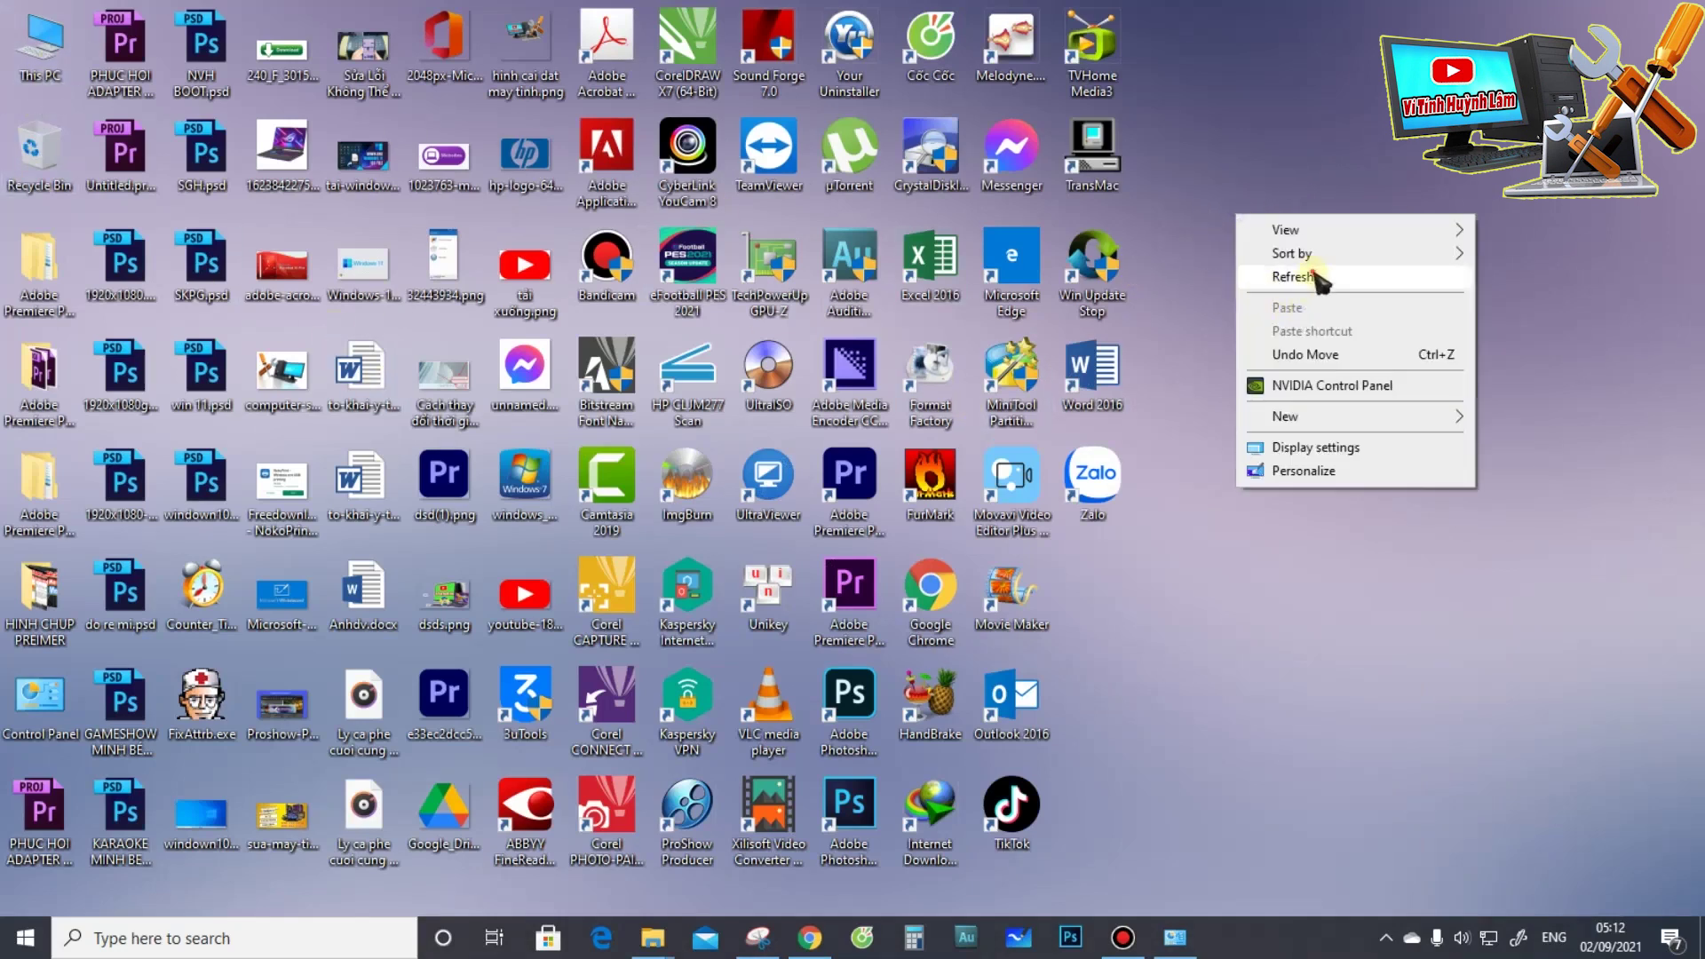
click(1313, 274)
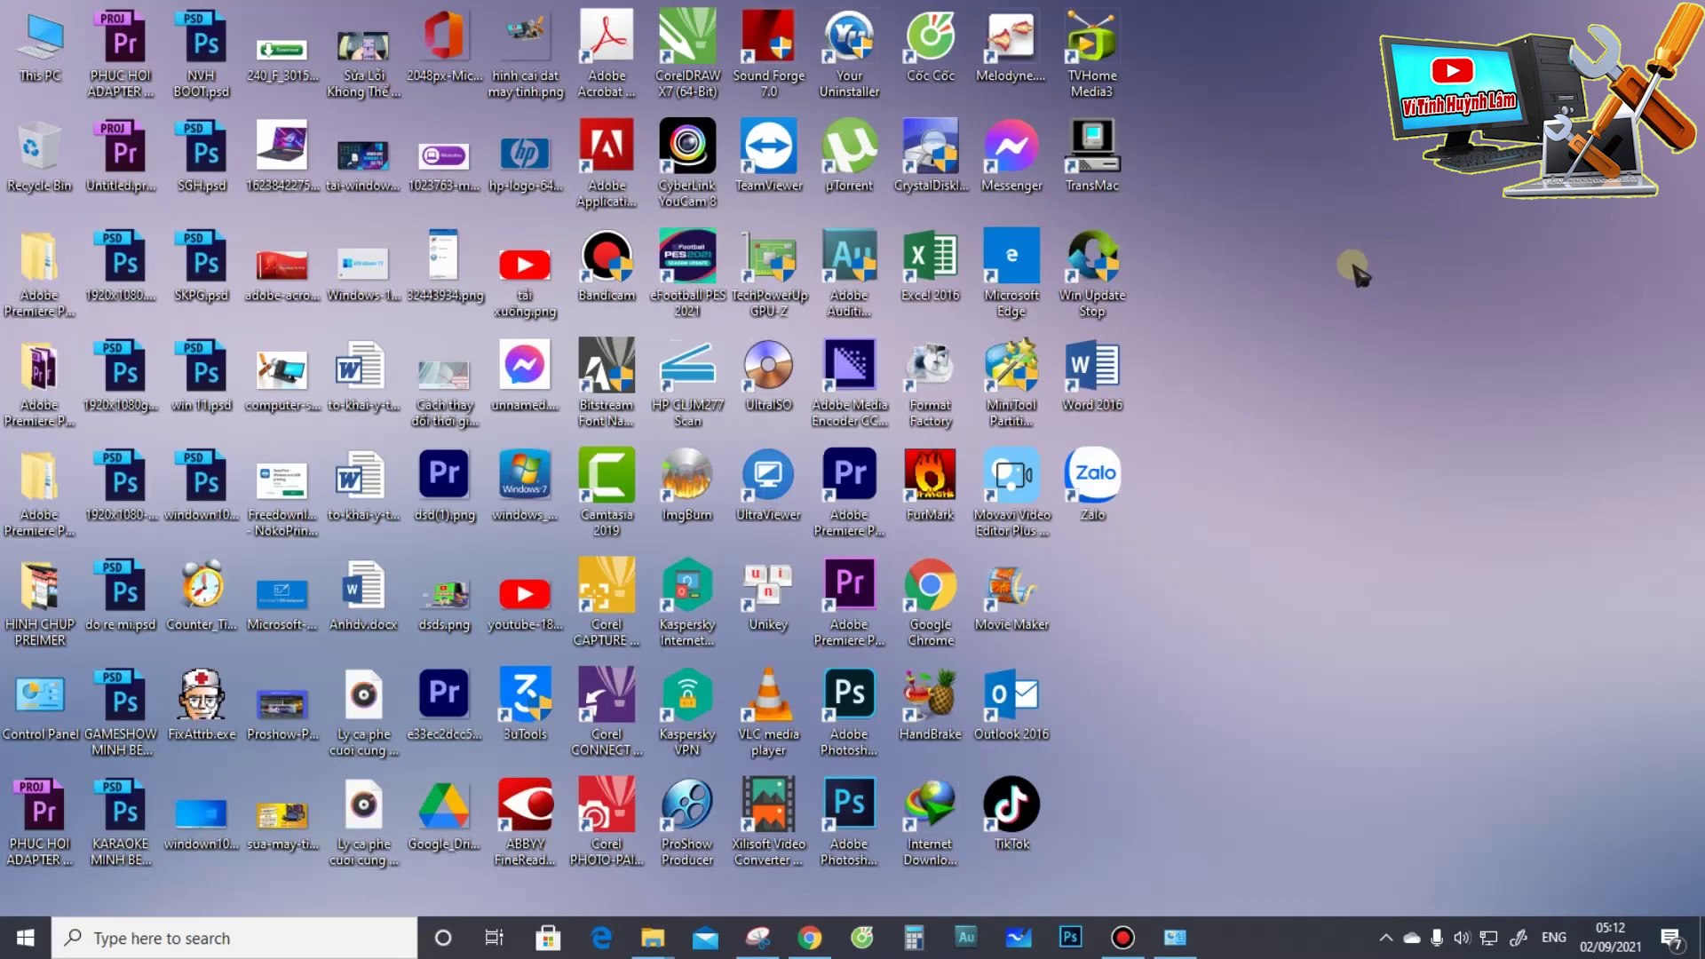